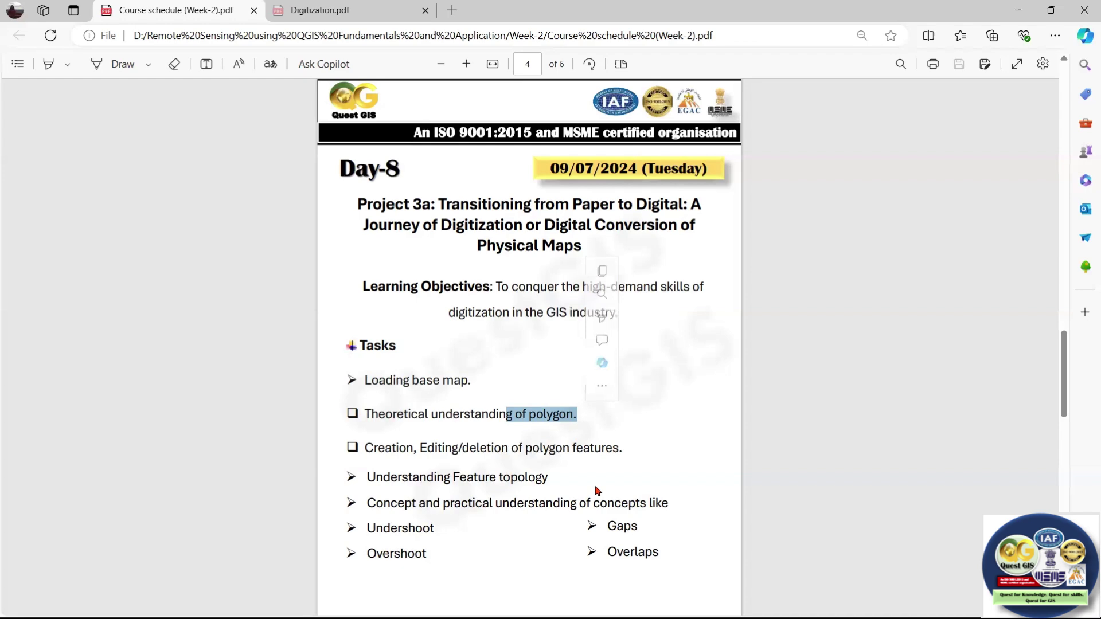
Step: Switch to QGIS and display the Digitizing Toolbar and the Snapping Toolbar
key("alt+Tab")
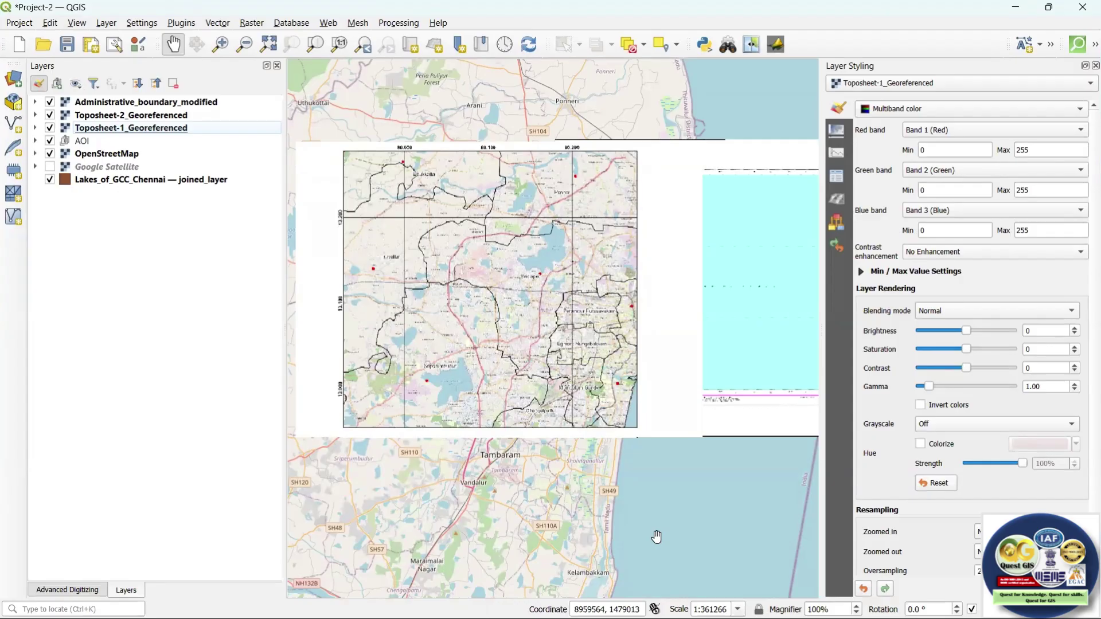
right_click(799, 22)
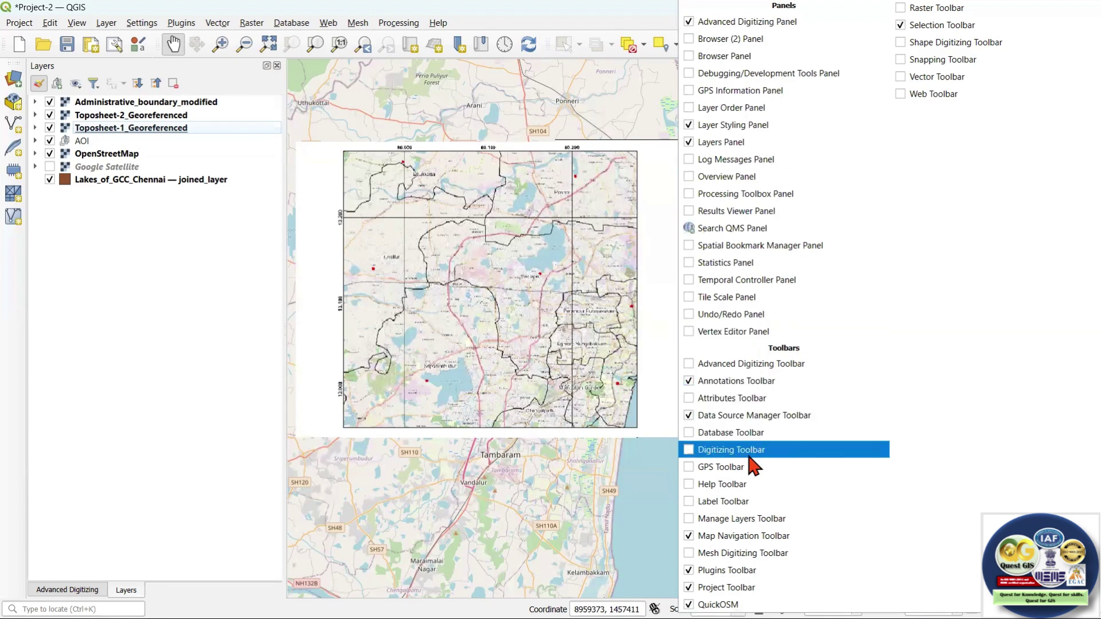
left_click(690, 450)
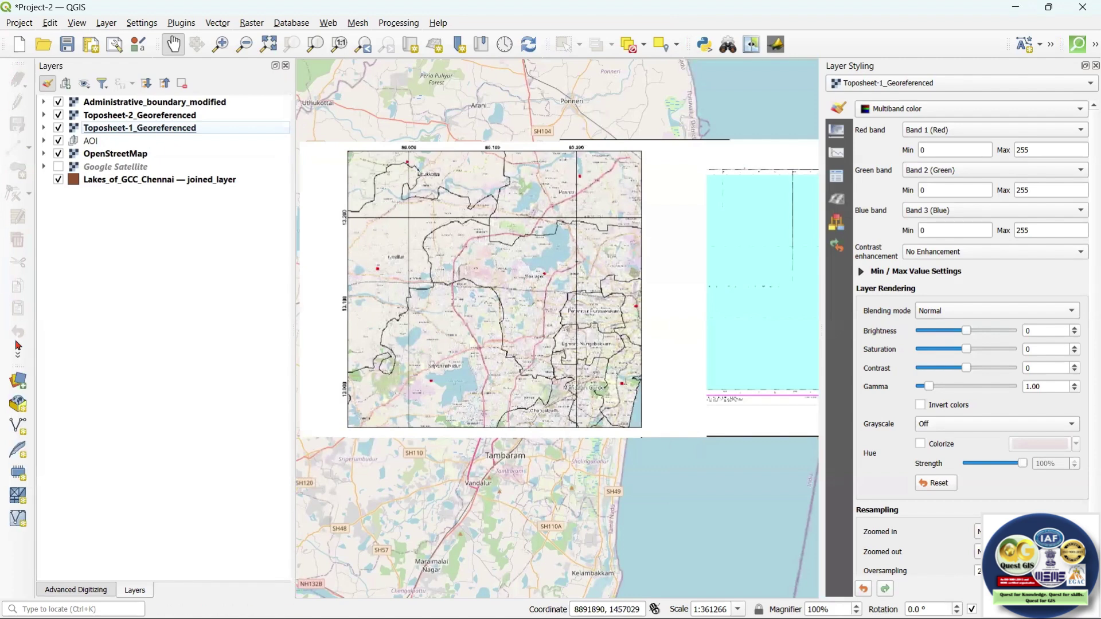
left_click_drag(14, 365, 16, 397)
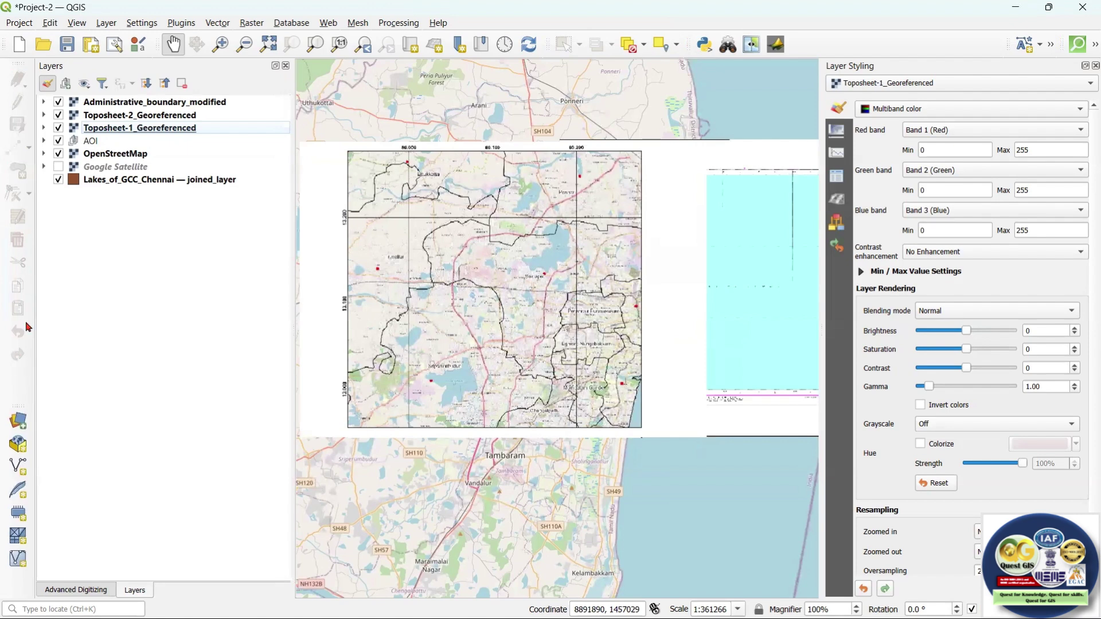
right_click(840, 21)
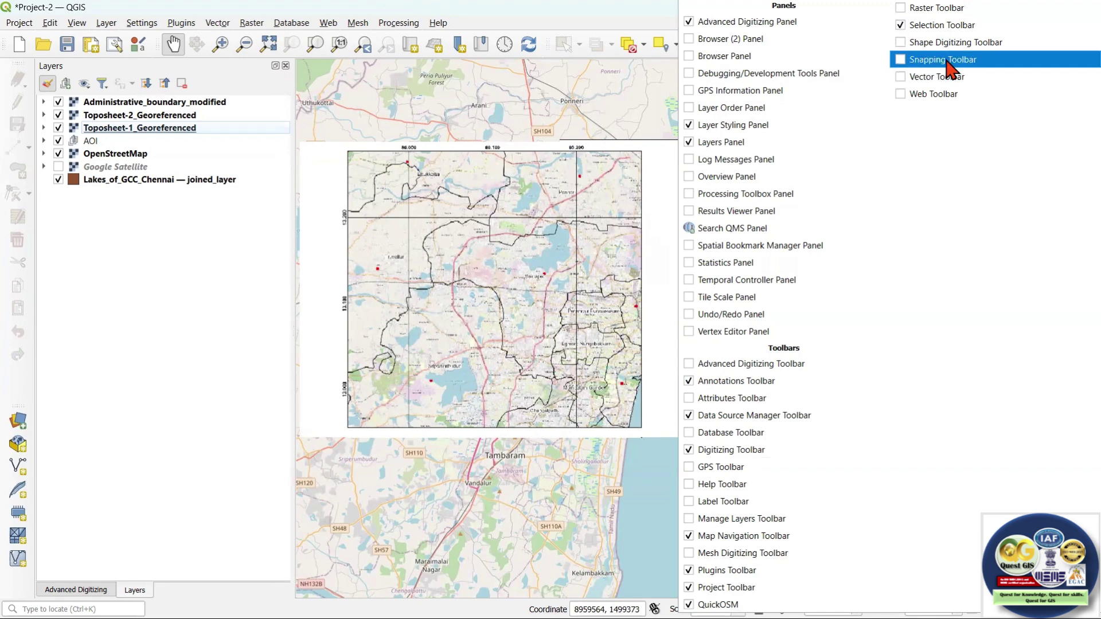
left_click(901, 60)
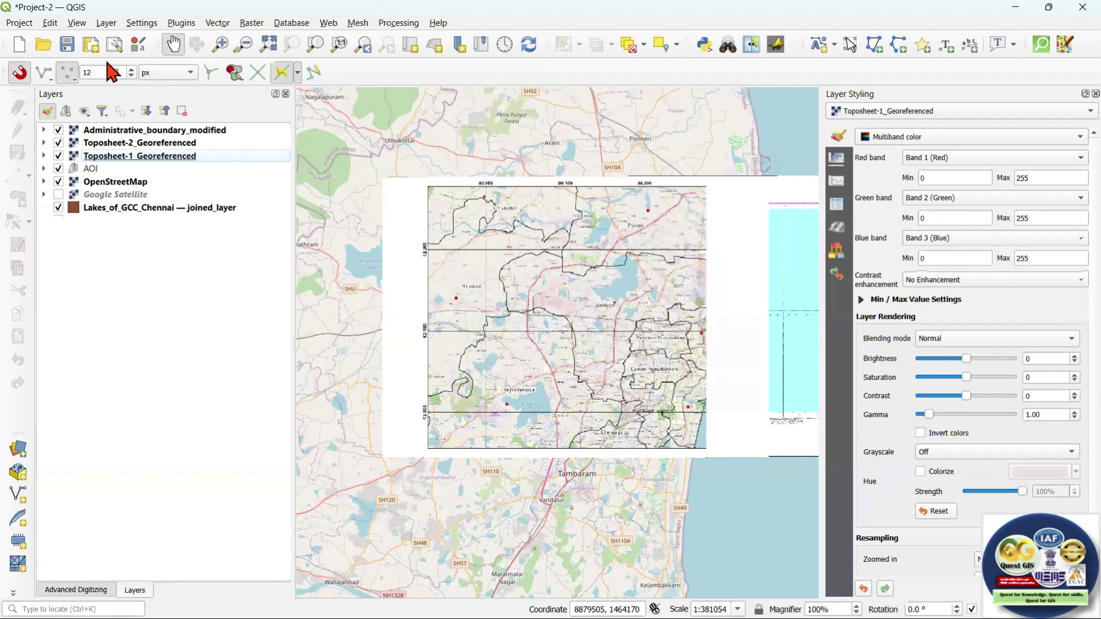
Step: Start a new shapefile layer and set its file name to Polygons.shp in the Week-2 Digitization folder
left_click(106, 23)
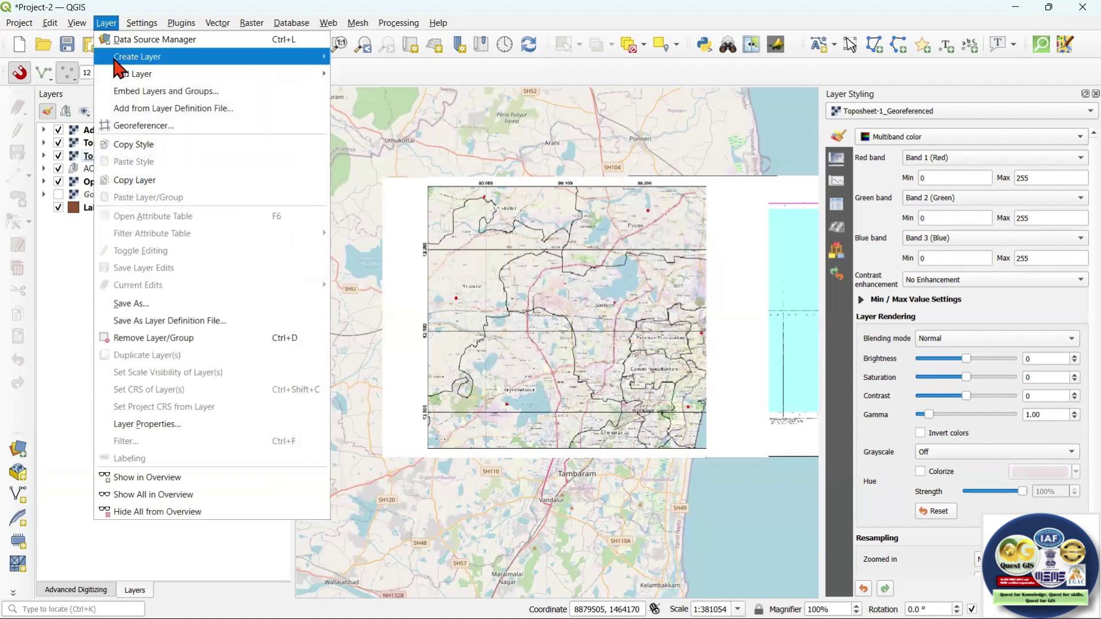
mouse_move(151, 60)
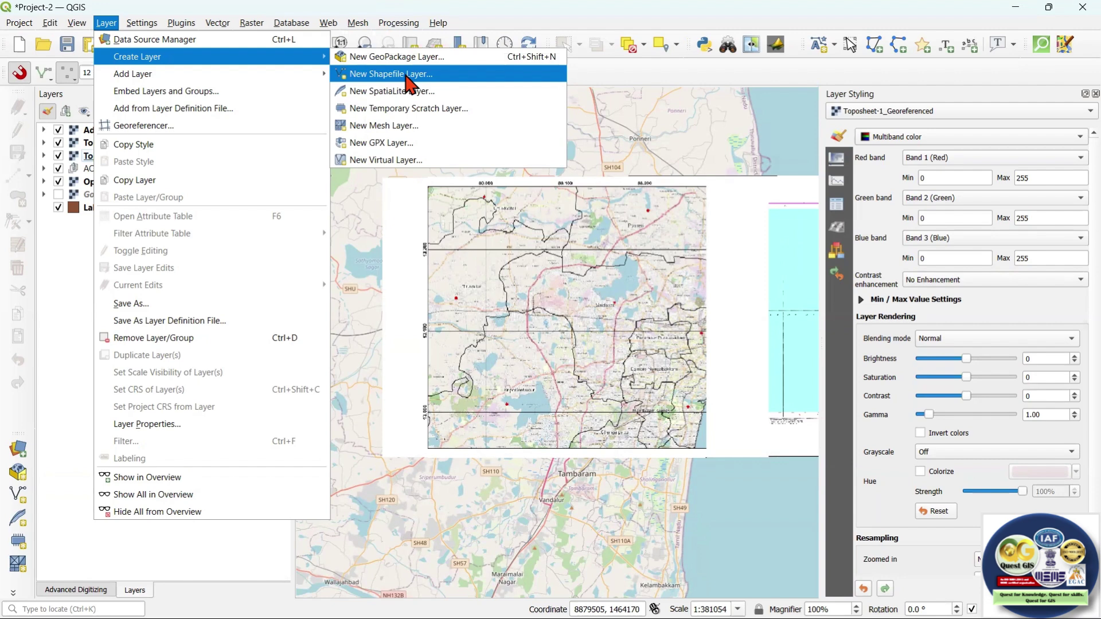
left_click(453, 75)
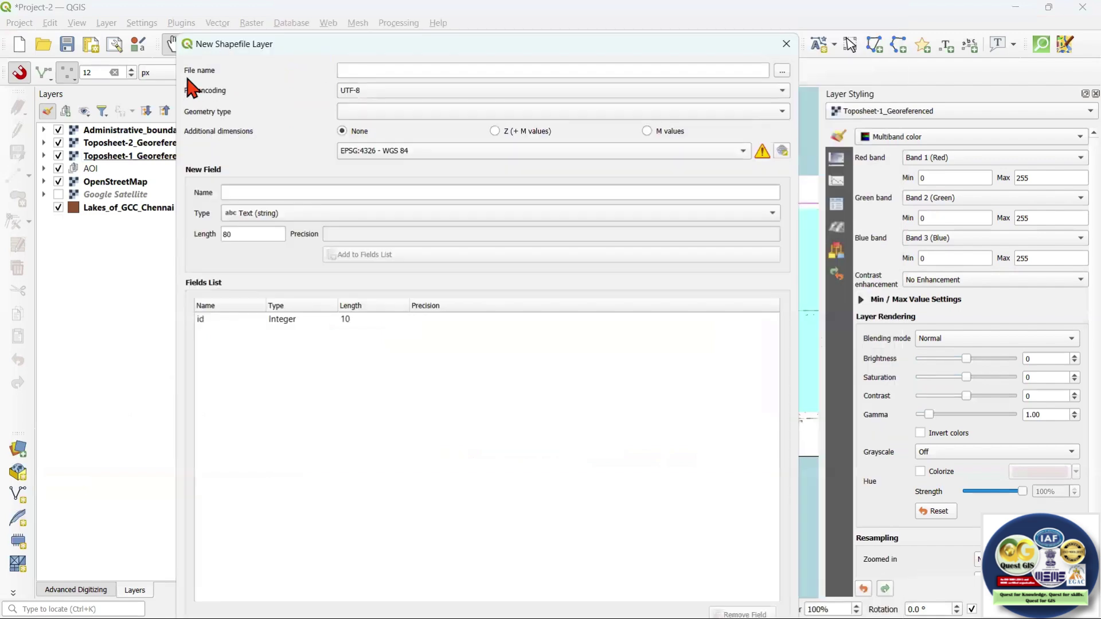
left_click(783, 72)
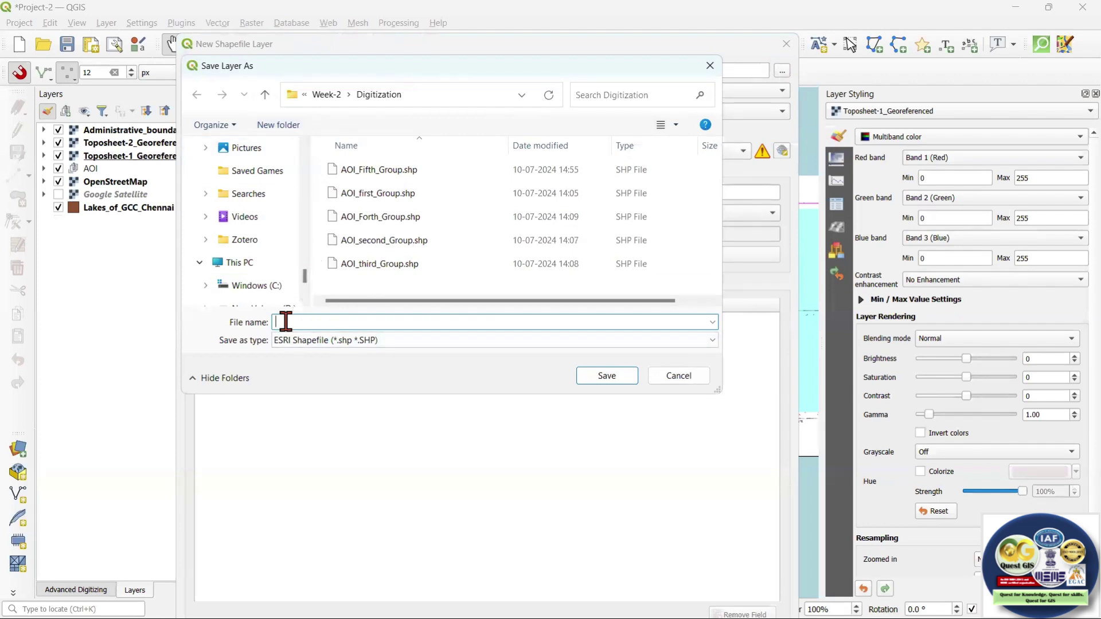
type("Plogons")
left_click_drag(309, 322, 285, 320)
type("olygons")
left_click(610, 378)
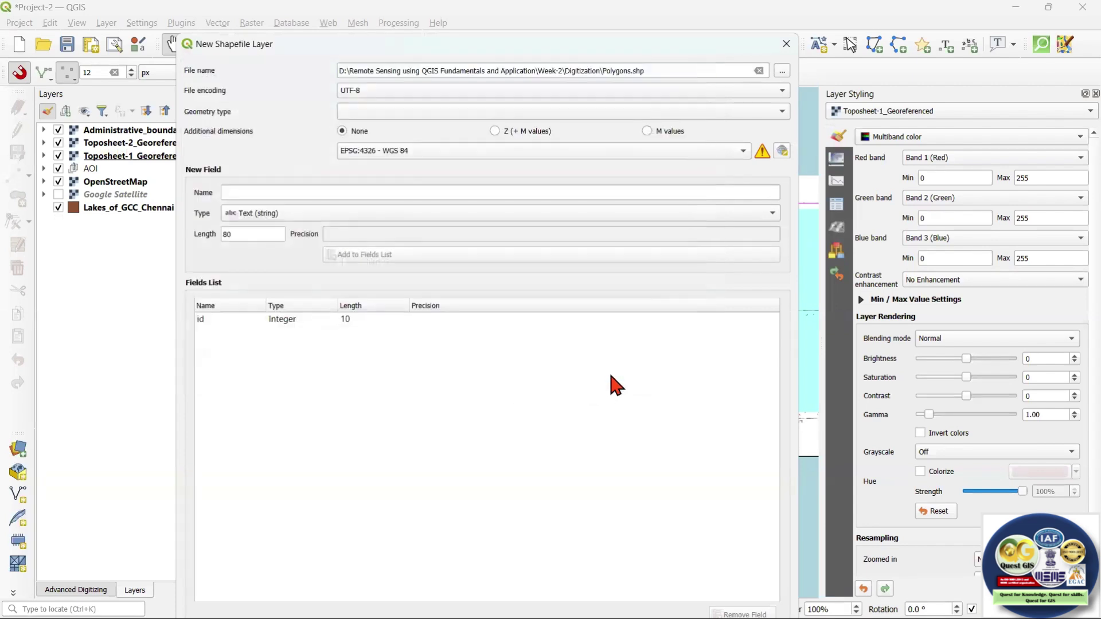
Step: Set the new layer's geometry type to Polygon and its CRS to EPSG:32644 - WGS 84 / UTM zone 44N
left_click(393, 112)
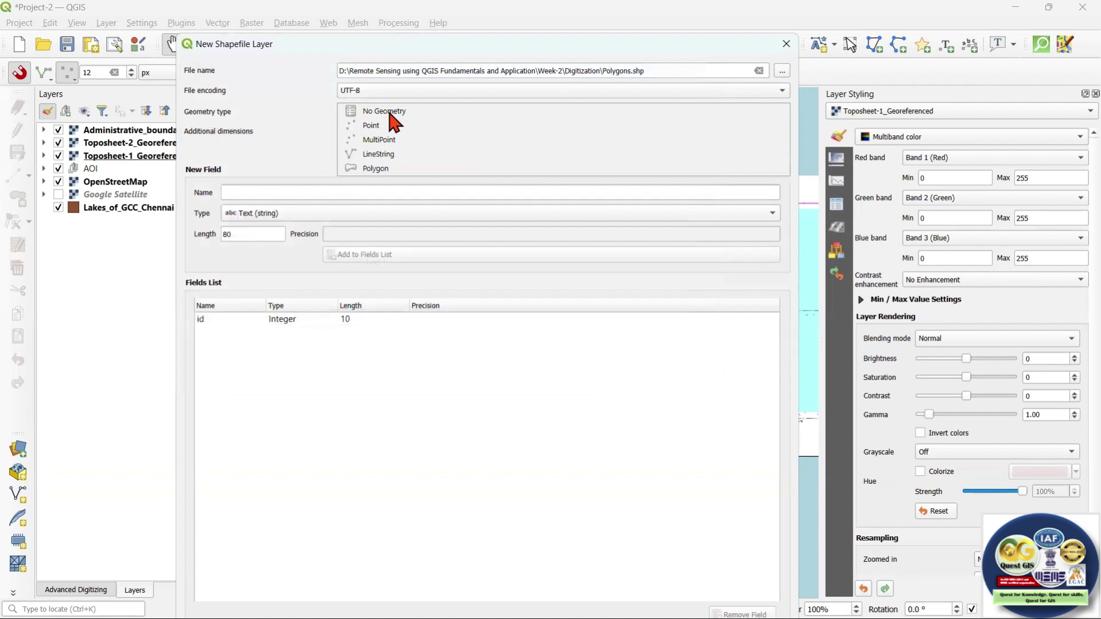
left_click(400, 169)
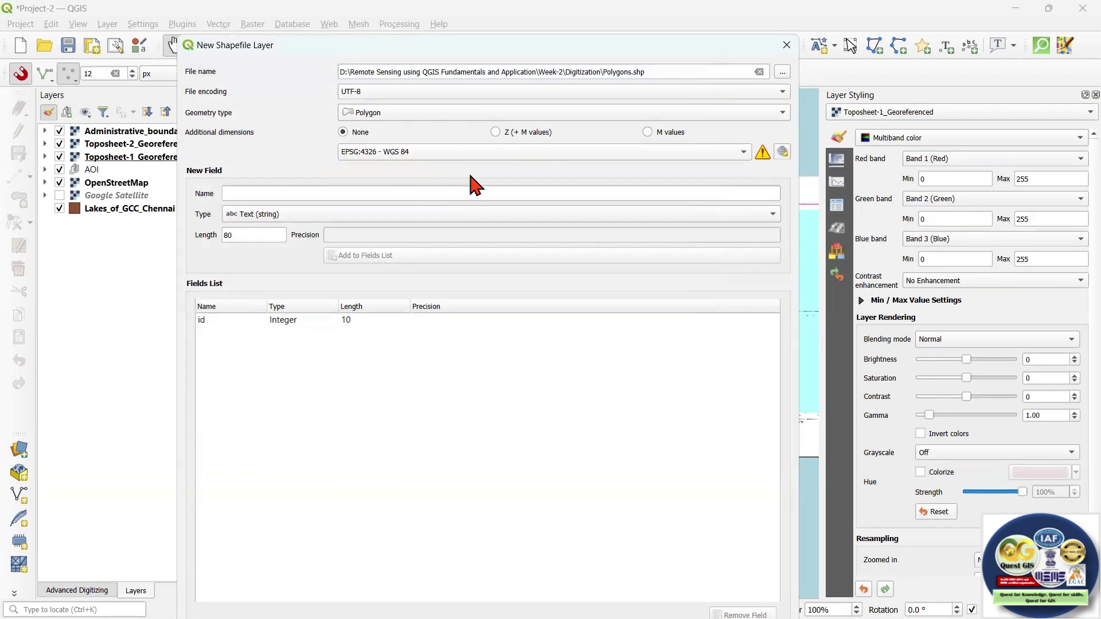
left_click(744, 152)
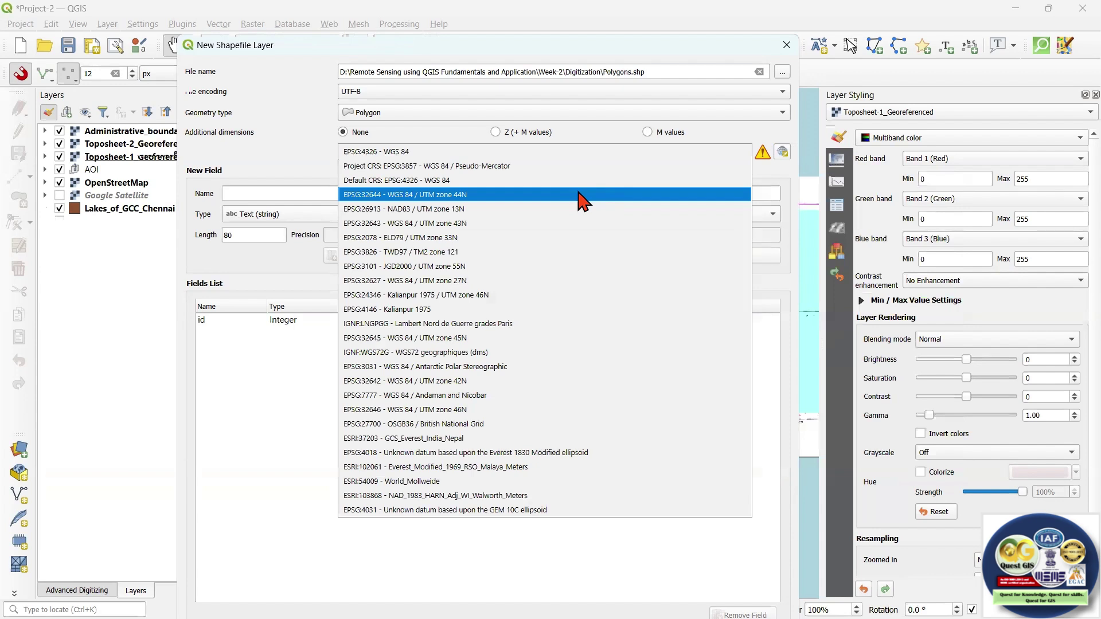
left_click(500, 195)
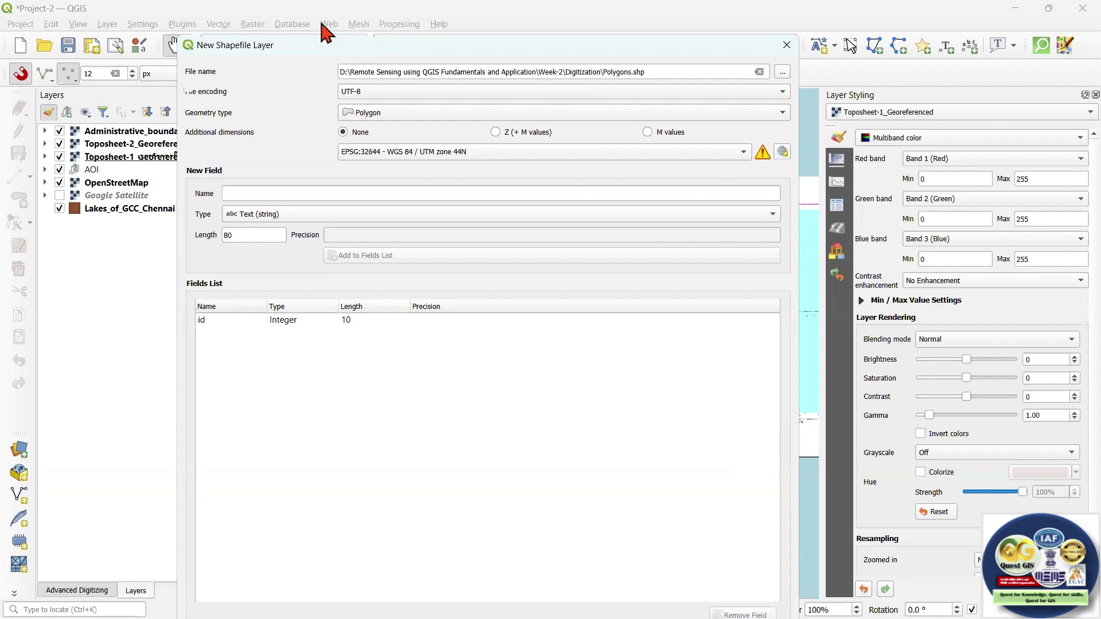
left_click_drag(323, 38, 325, 10)
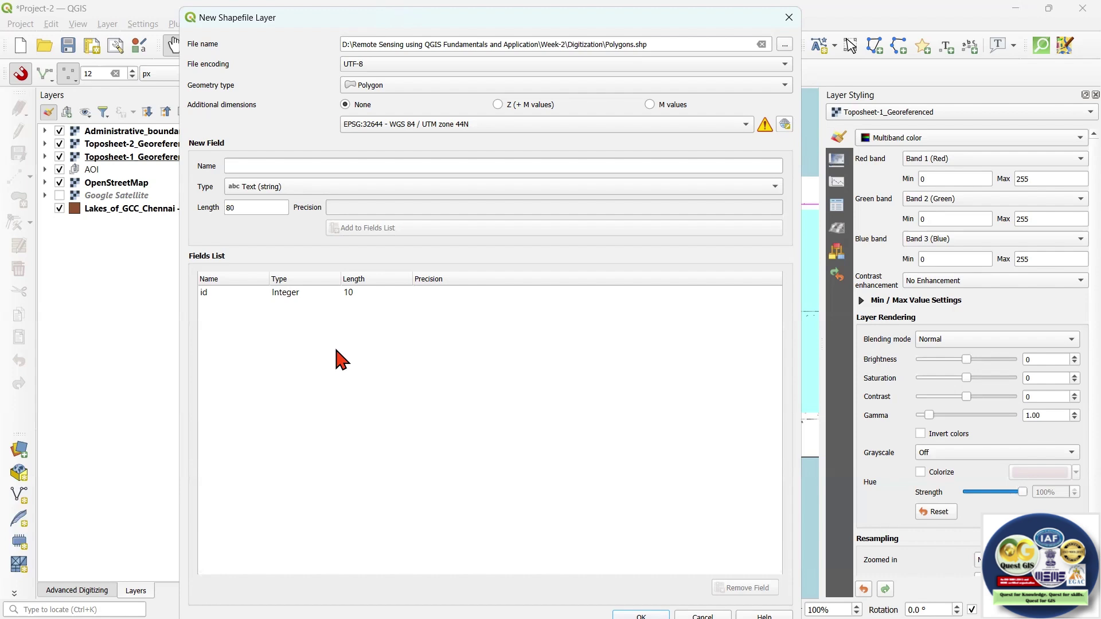
left_click(280, 164)
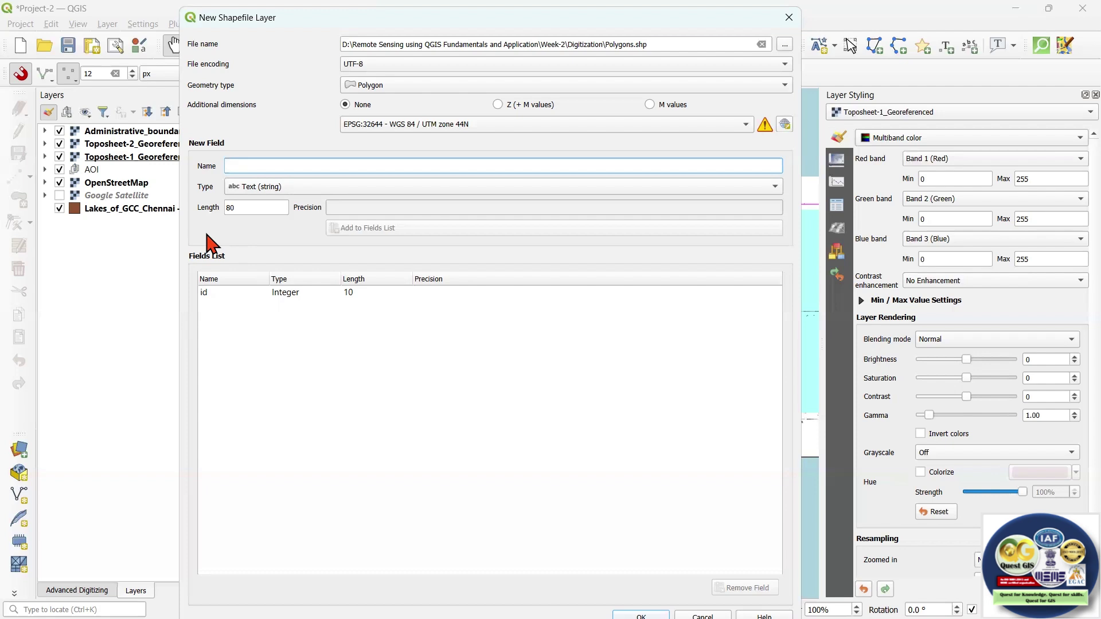
left_click(229, 300)
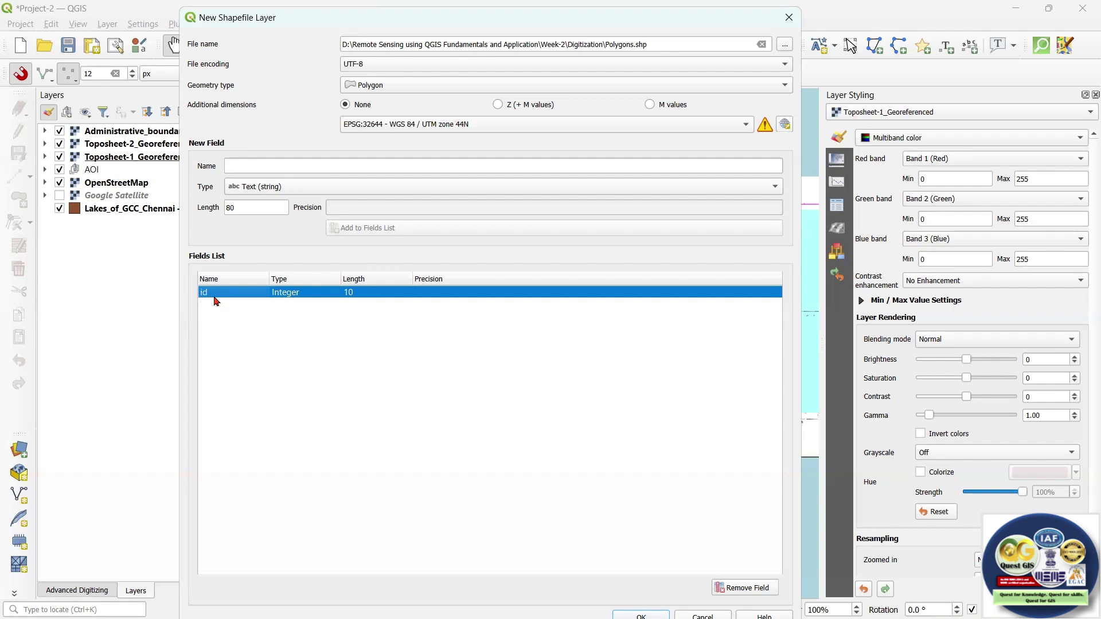
left_click(244, 166)
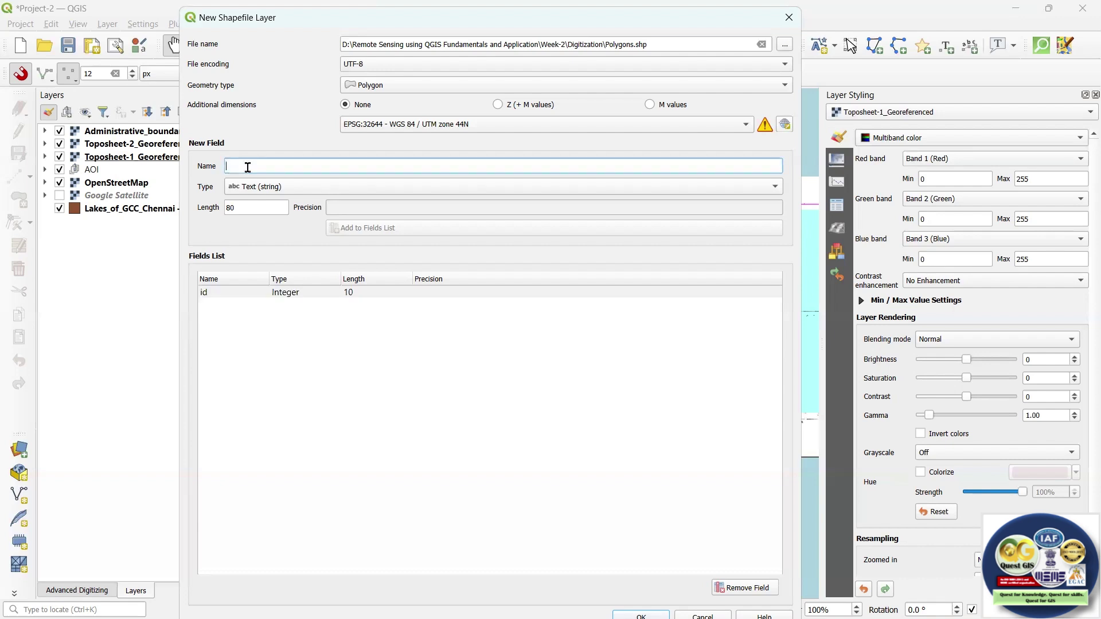
type("State")
key("BackSpace")
key("BackSpace")
key("BackSpace")
key("BackSpace")
key("BackSpace")
Step: Name the new attribute field Taluk and give it the Text (string) type
type("Tak")
type("uk")
type("/Teh")
key("BackSpace")
key("BackSpace")
key("BackSpace")
key("BackSpace")
left_click(272, 191)
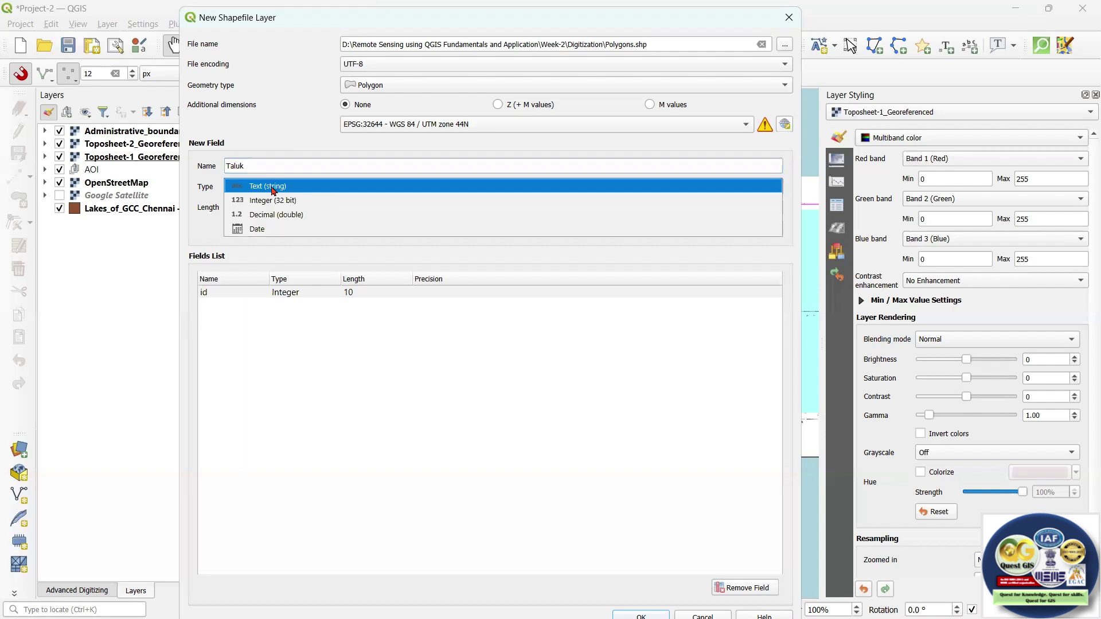
left_click(273, 191)
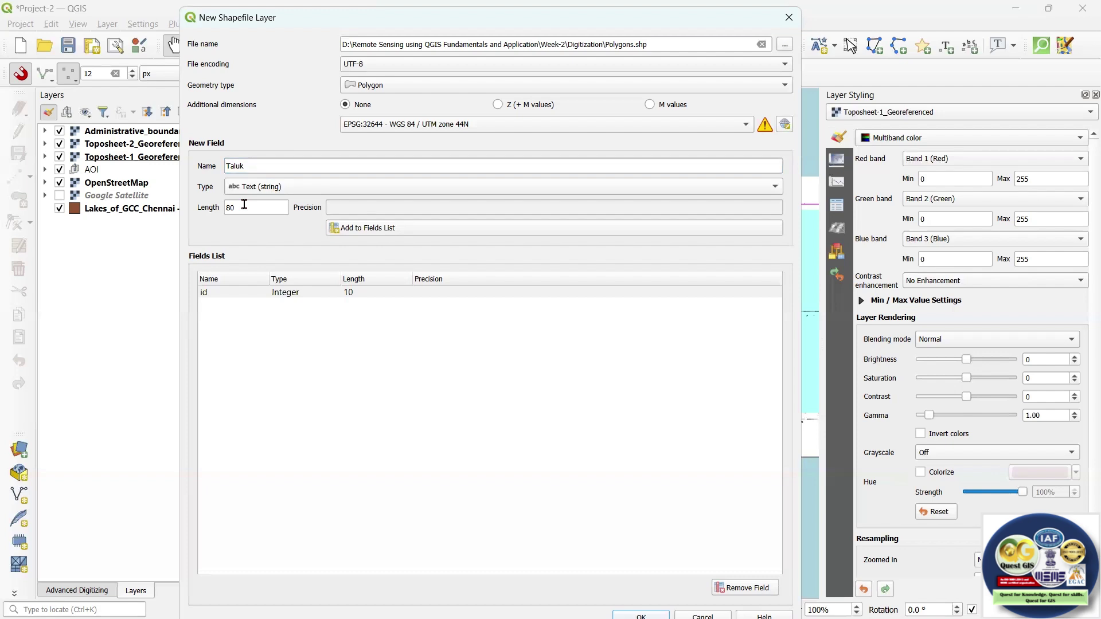
Step: Set the Taluk field's length to 30 and add it to the fields list
left_click_drag(246, 208, 224, 214)
left_click(236, 208)
key("BackSpace")
key("BackSpace")
type("30")
left_click(390, 231)
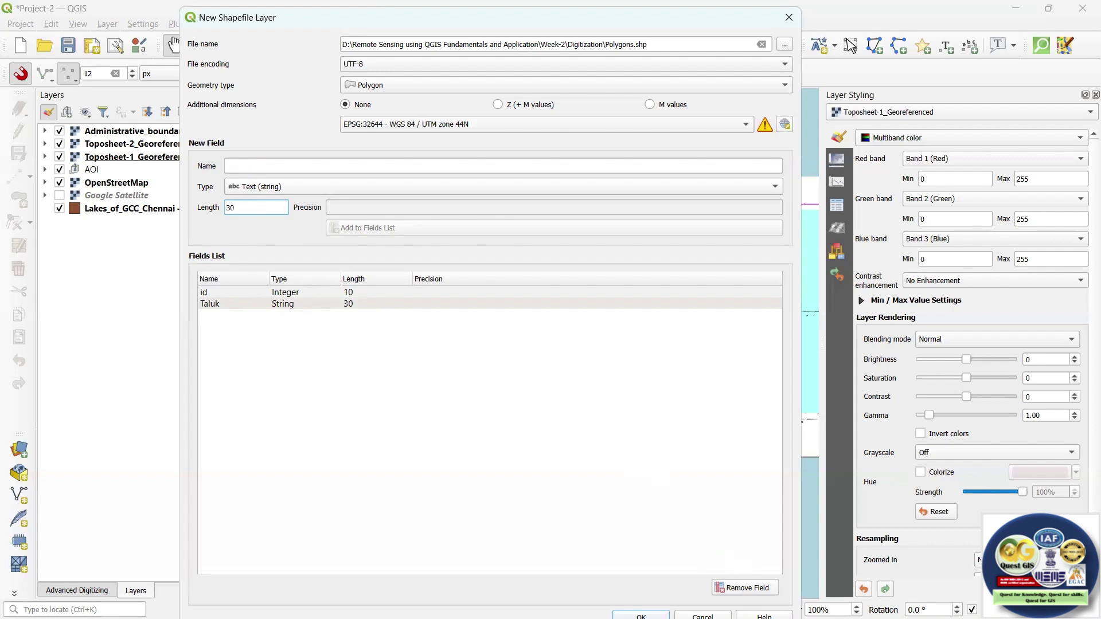
Step: Add a second Text (string) field named Waterbody with length 30 to the fields list
left_click(304, 304)
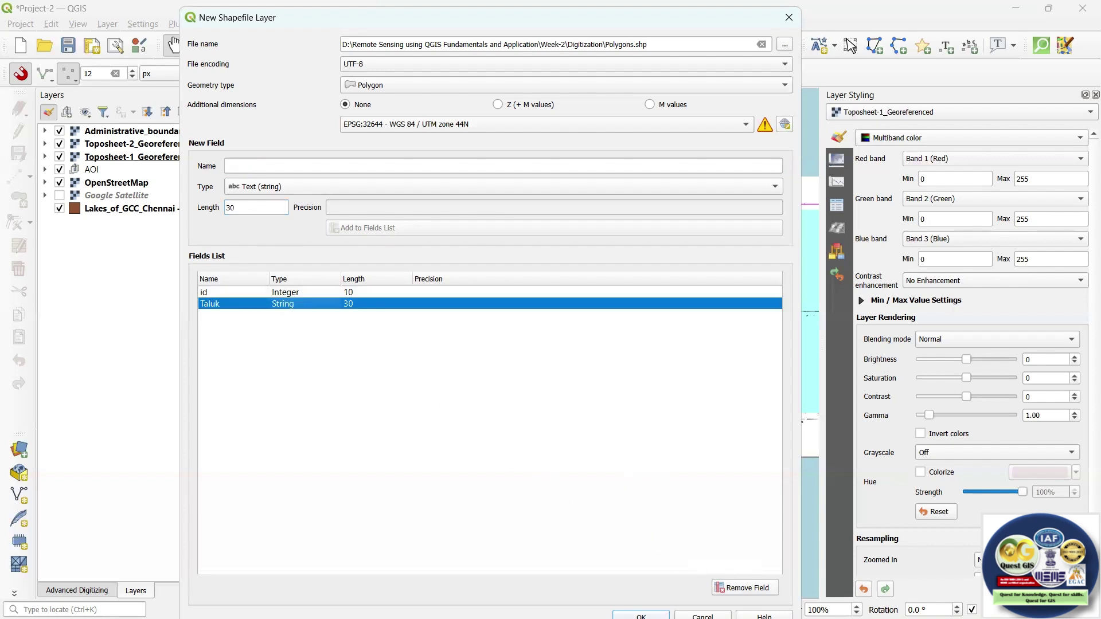
left_click(270, 163)
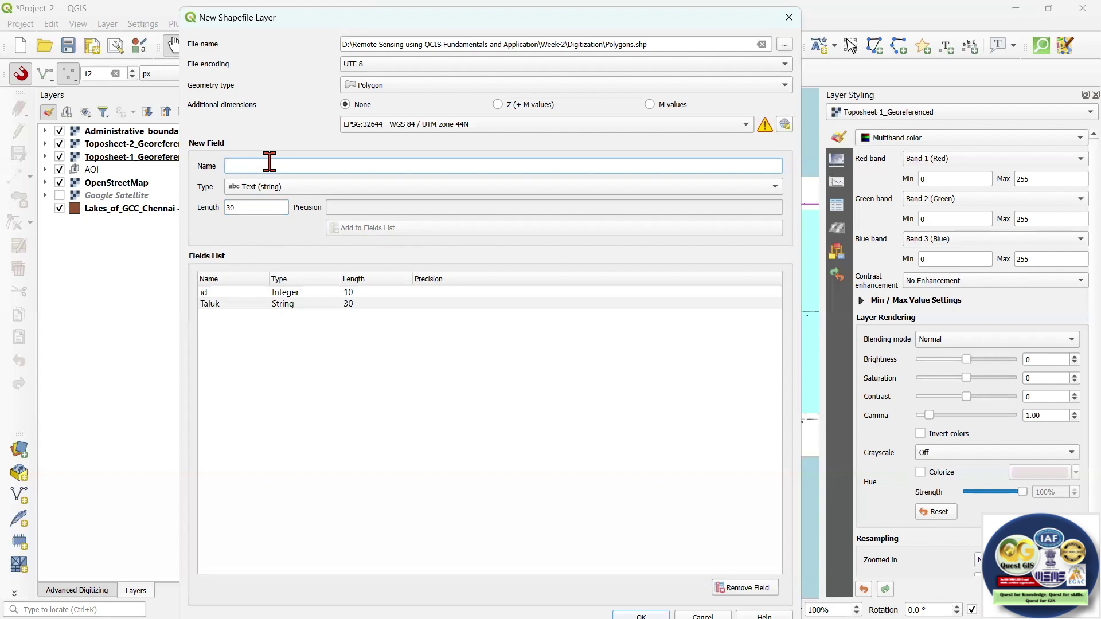
type("Waterbody")
left_click(286, 188)
left_click(290, 188)
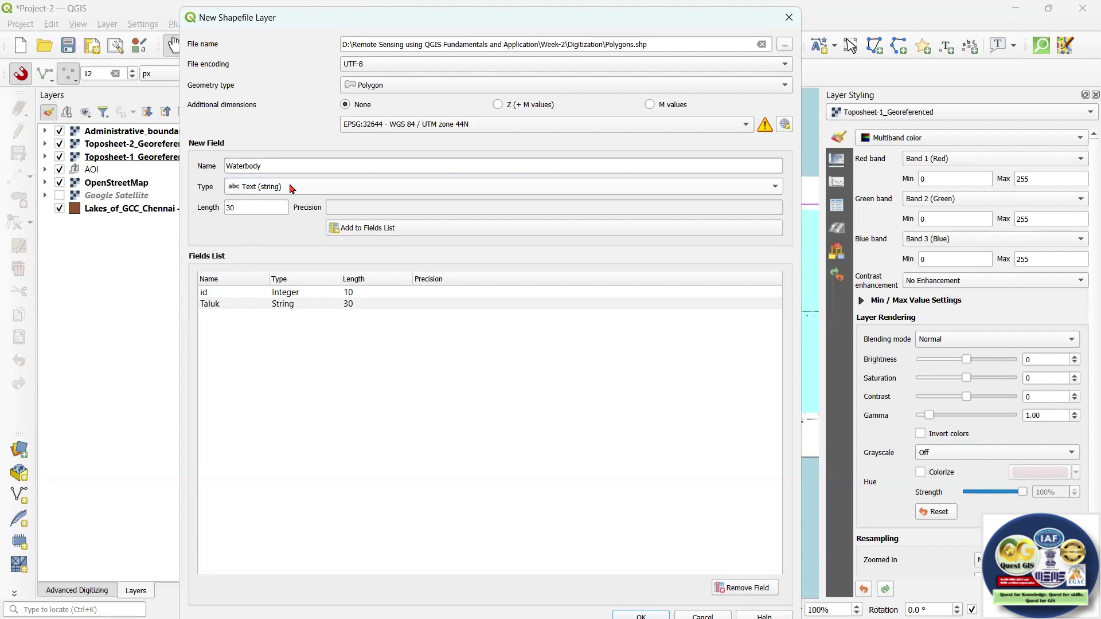
left_click(244, 208)
left_click(373, 228)
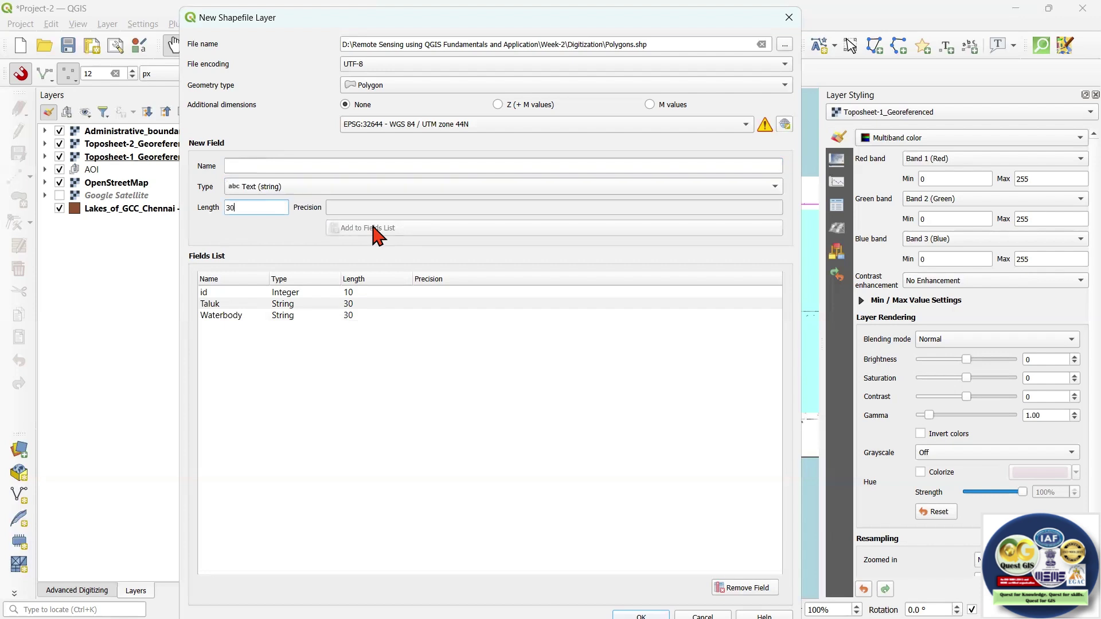
Step: Create the Polygons shapefile layer and place it above all other layers
left_click_drag(381, 28, 373, 22)
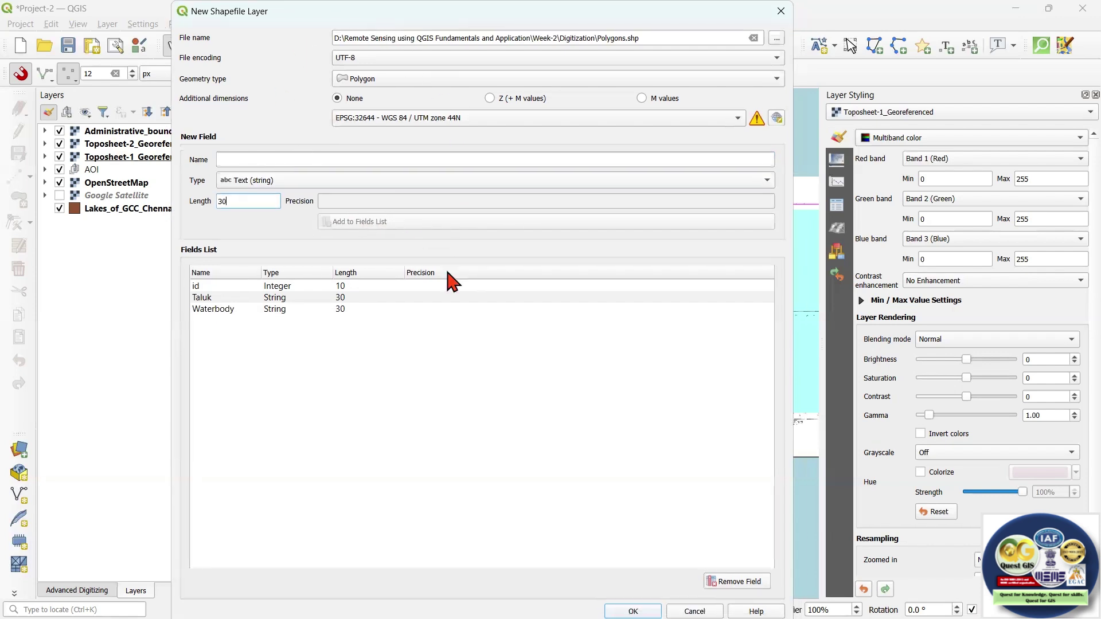
left_click(634, 612)
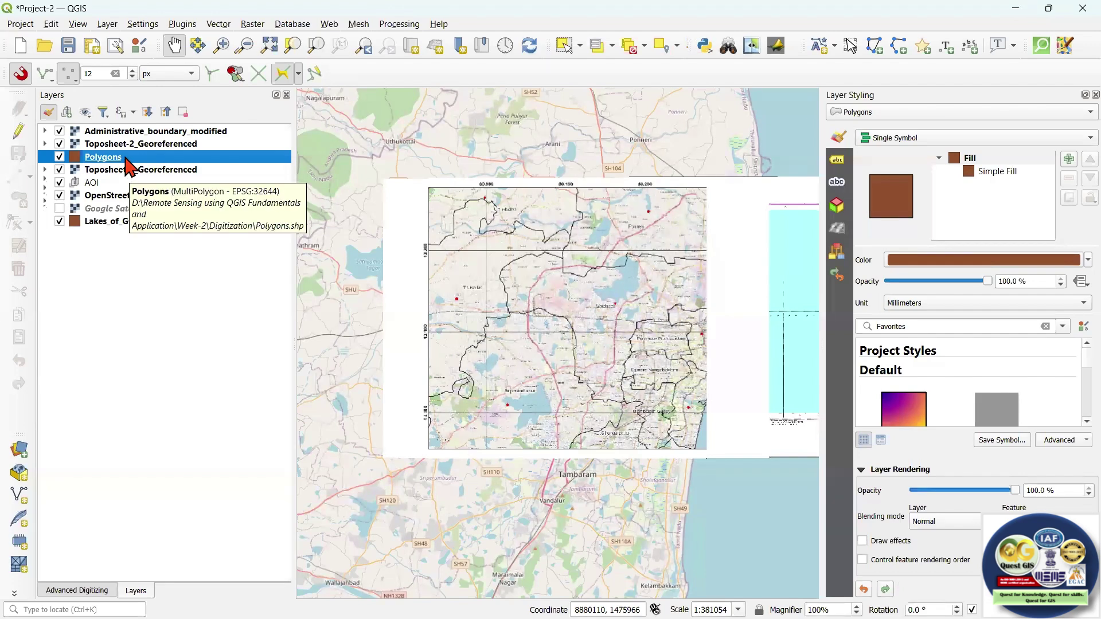
left_click_drag(126, 163, 126, 137)
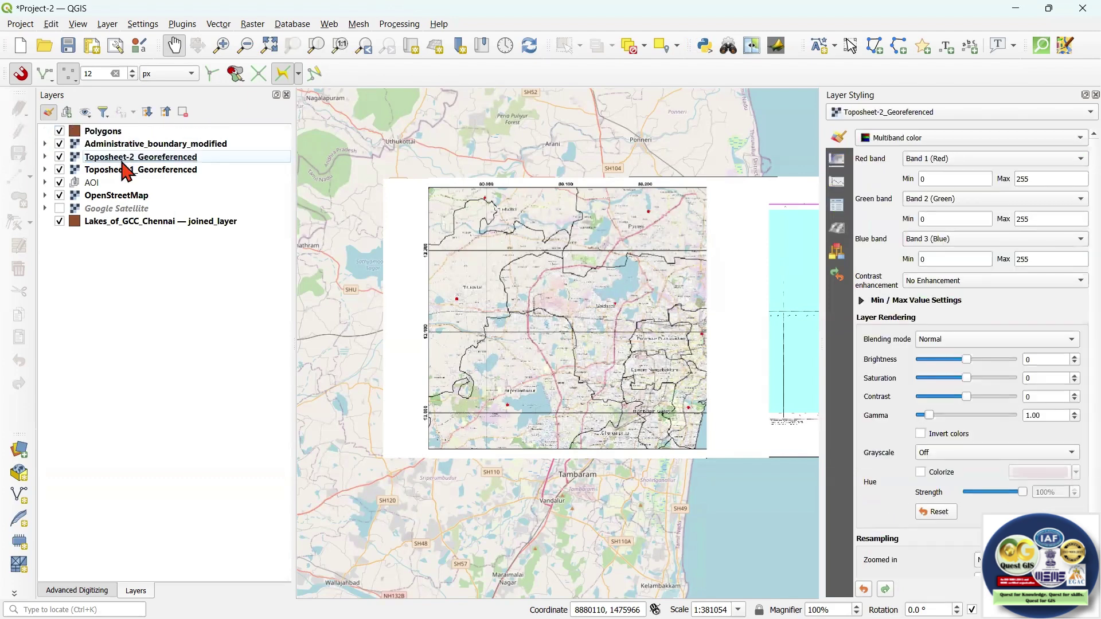
left_click(117, 133)
right_click(117, 134)
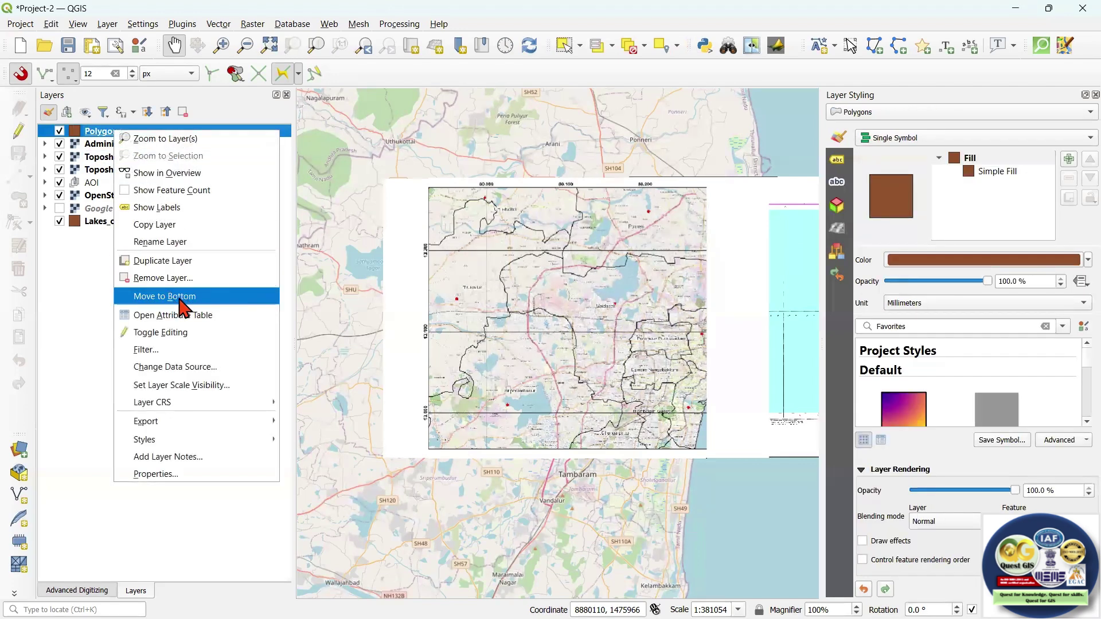
left_click(77, 296)
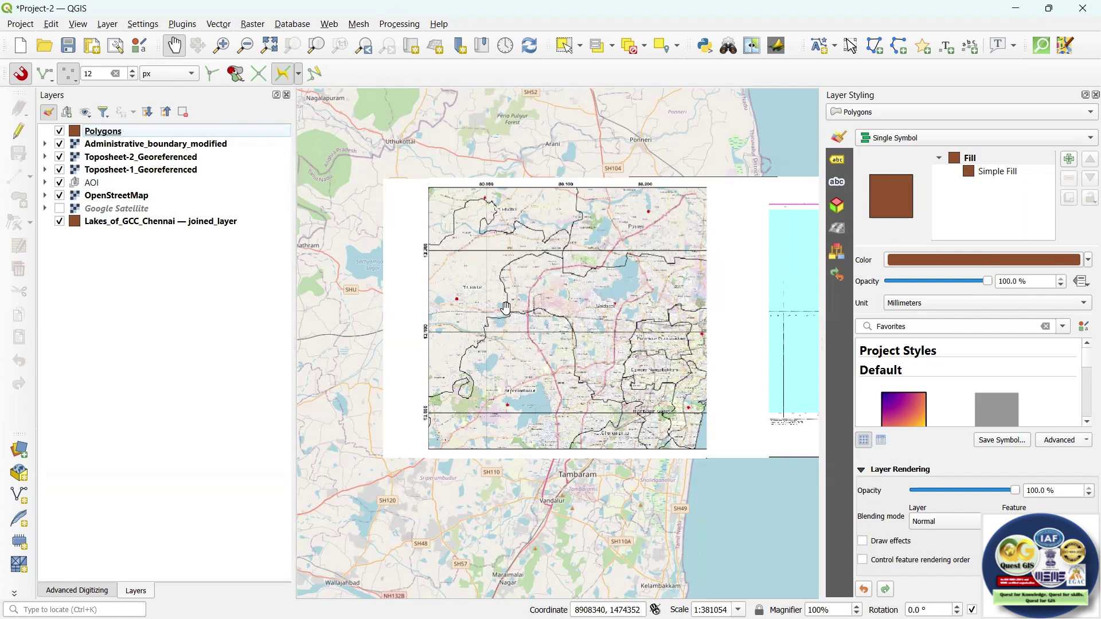
Step: Turn on editing for the Polygons layer and activate the Add Polygon Feature tool
left_click(125, 133)
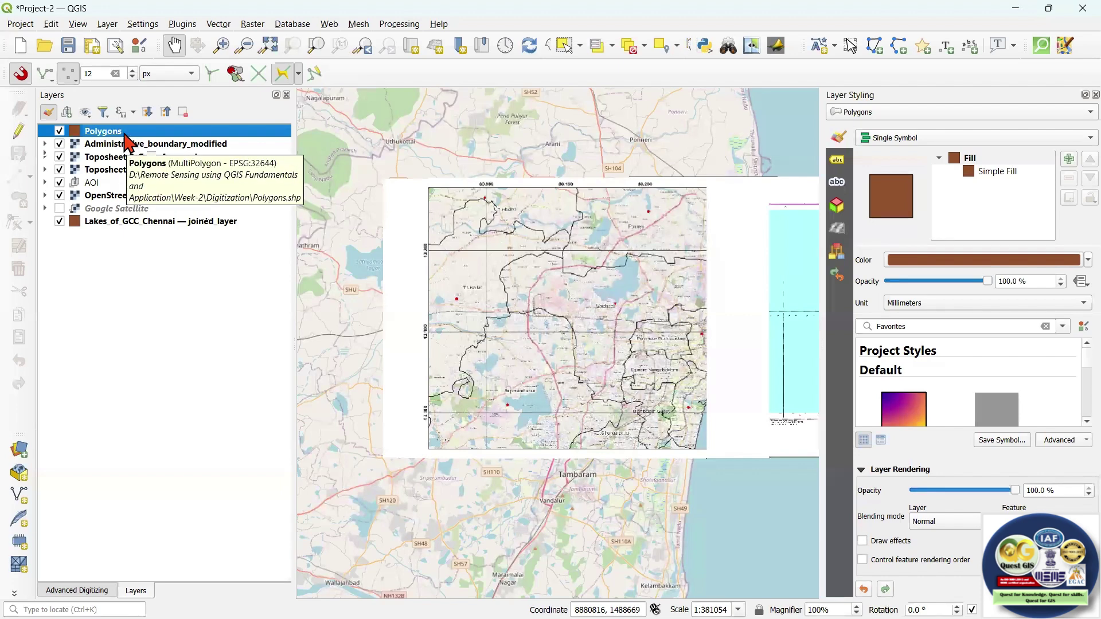
left_click(19, 135)
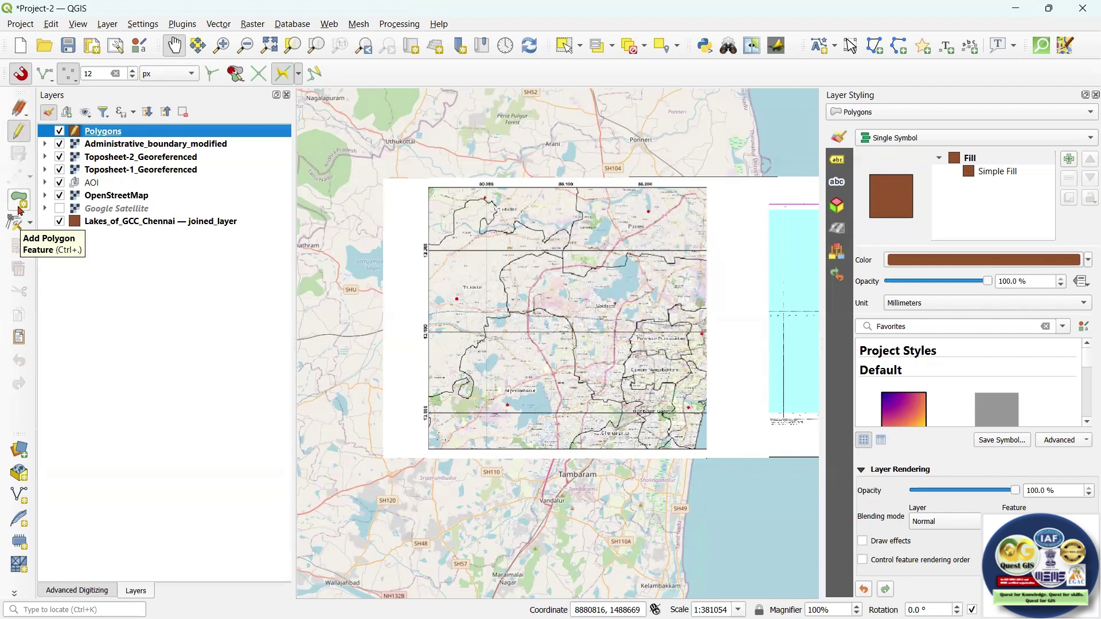
left_click(20, 210)
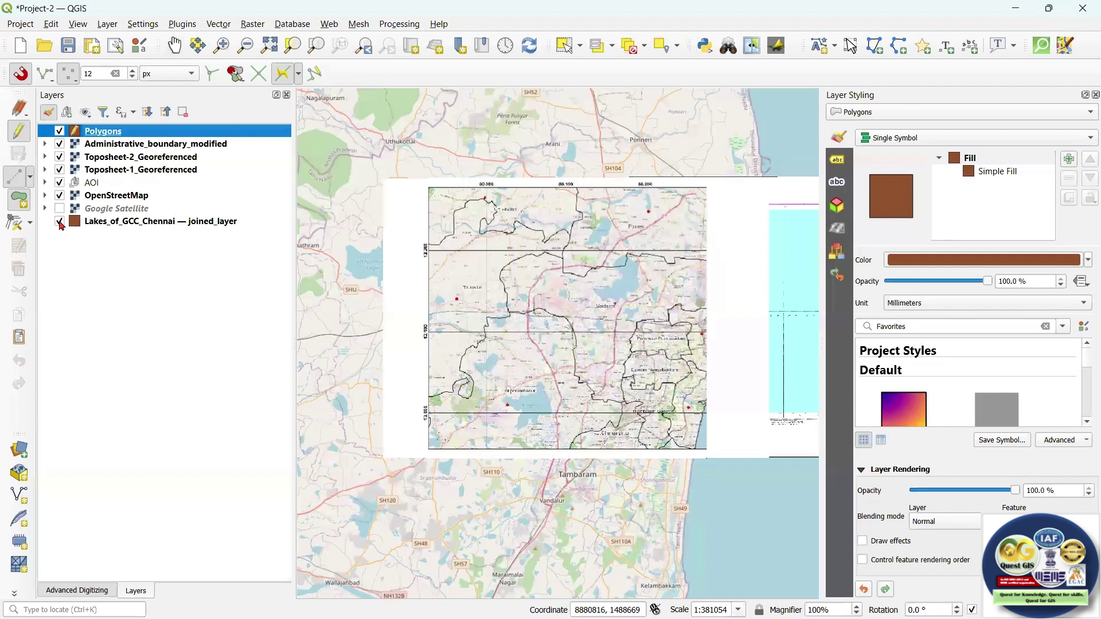
Step: Hide the Lakes_of_GCC_Chennai, AOI, Toposheet-2_Georeferenced and Administrative_boundary_modified layers, keeping Toposheet-1_Georeferenced shown over OpenStreetMap
left_click(59, 221)
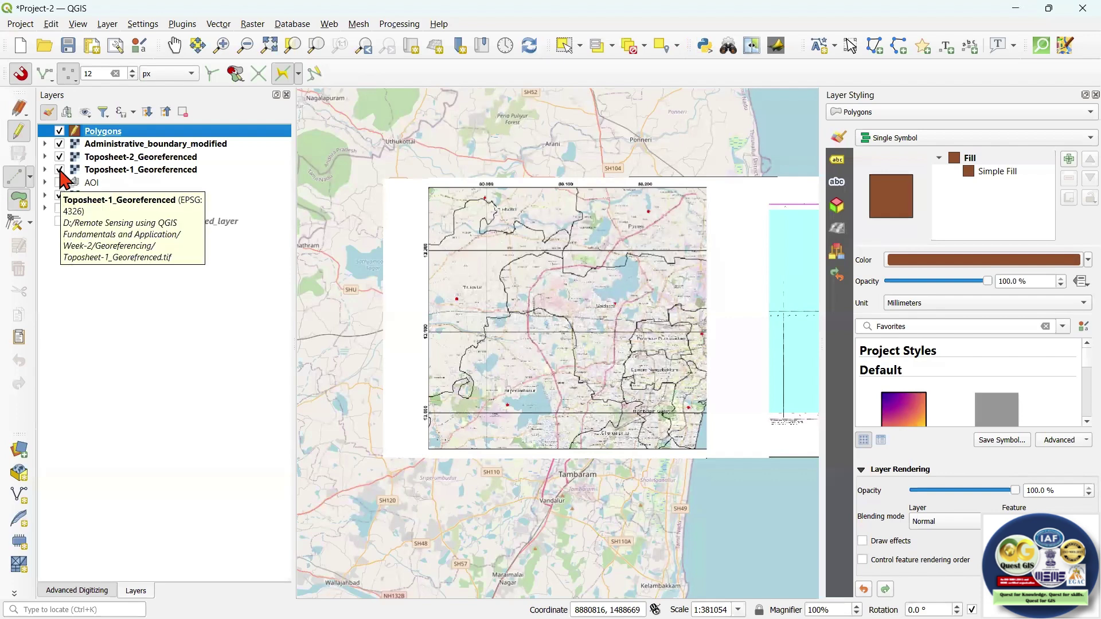
left_click(59, 157)
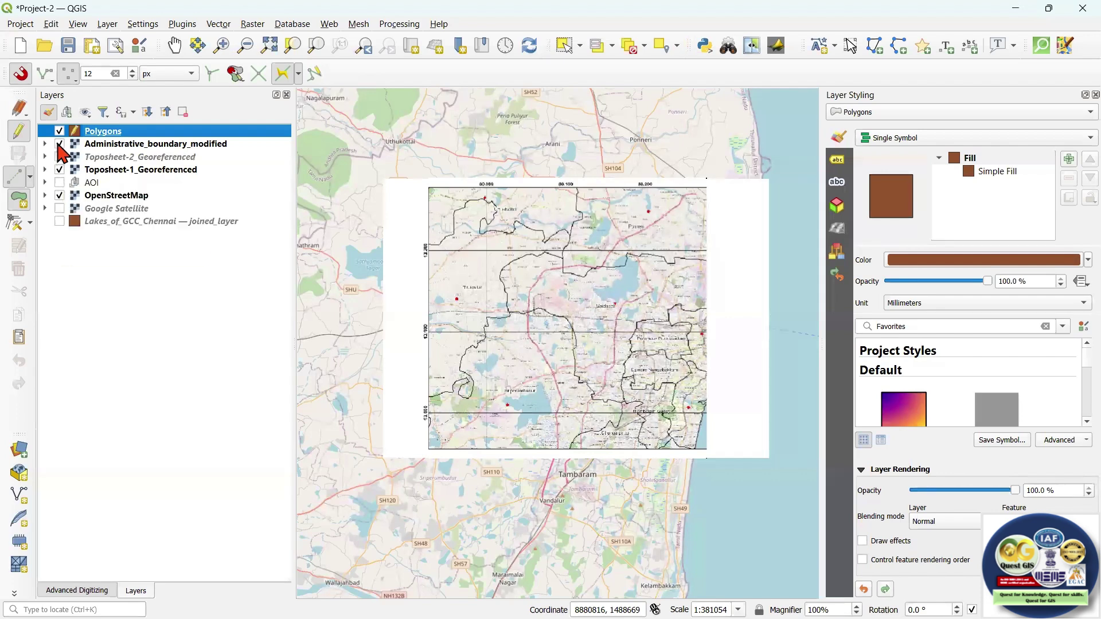
left_click(60, 144)
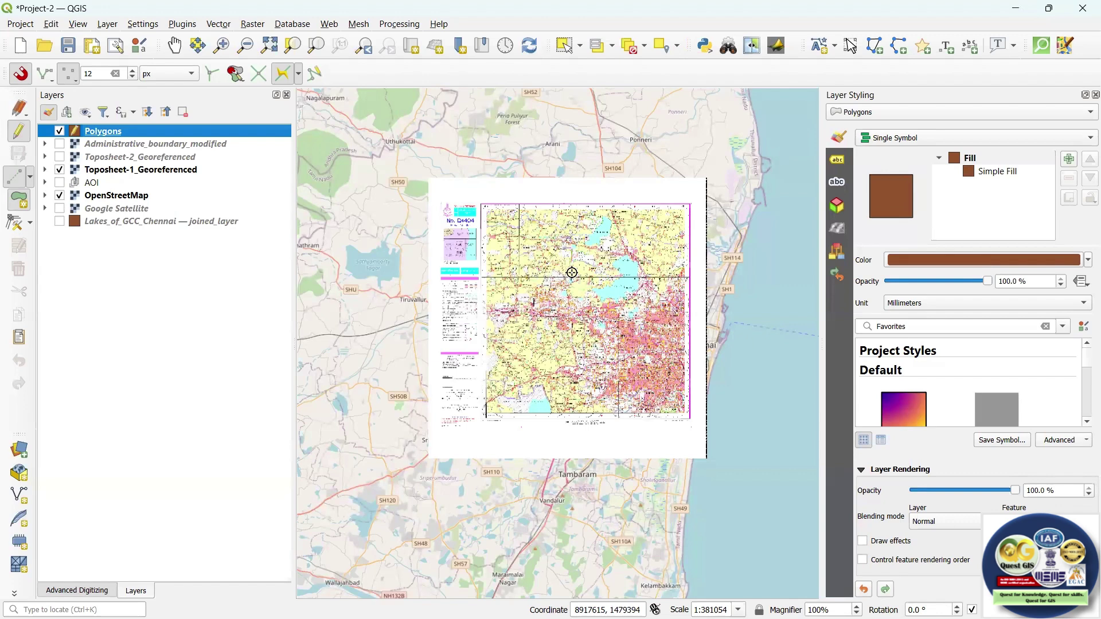
Step: Keep segment digitizing for the Polygons layer, make that layer active and turn off snapping
left_click(31, 179)
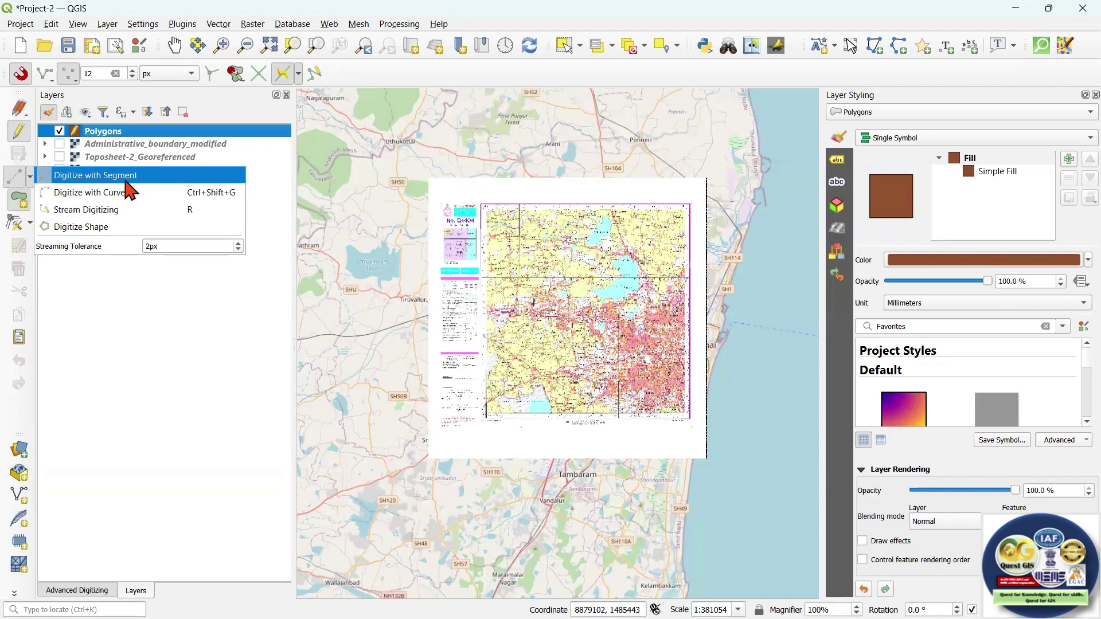
left_click(280, 181)
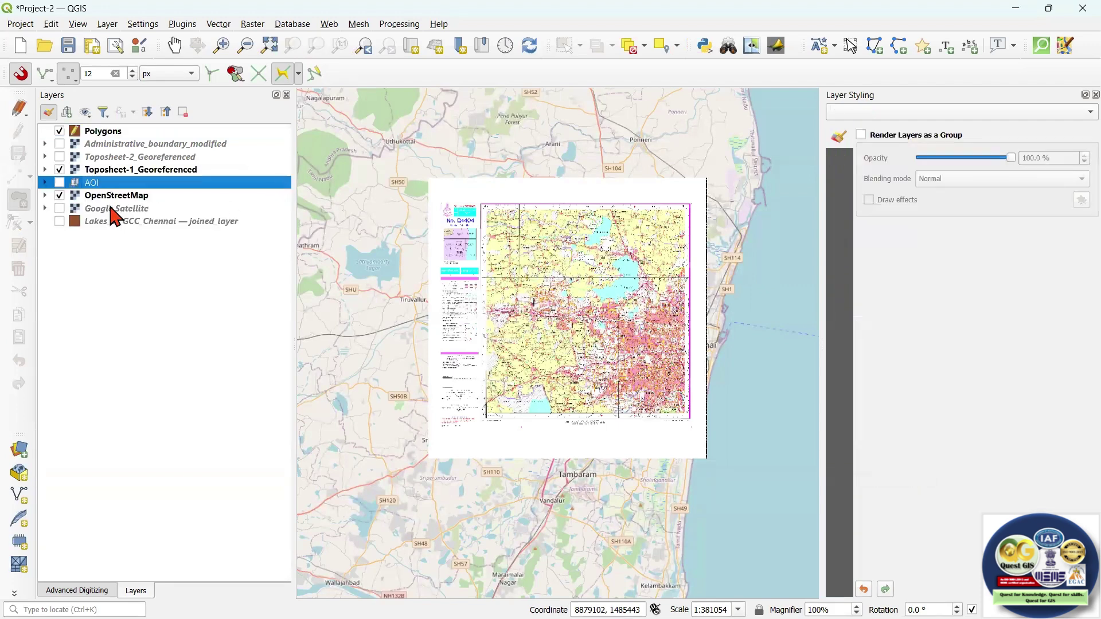
left_click(109, 132)
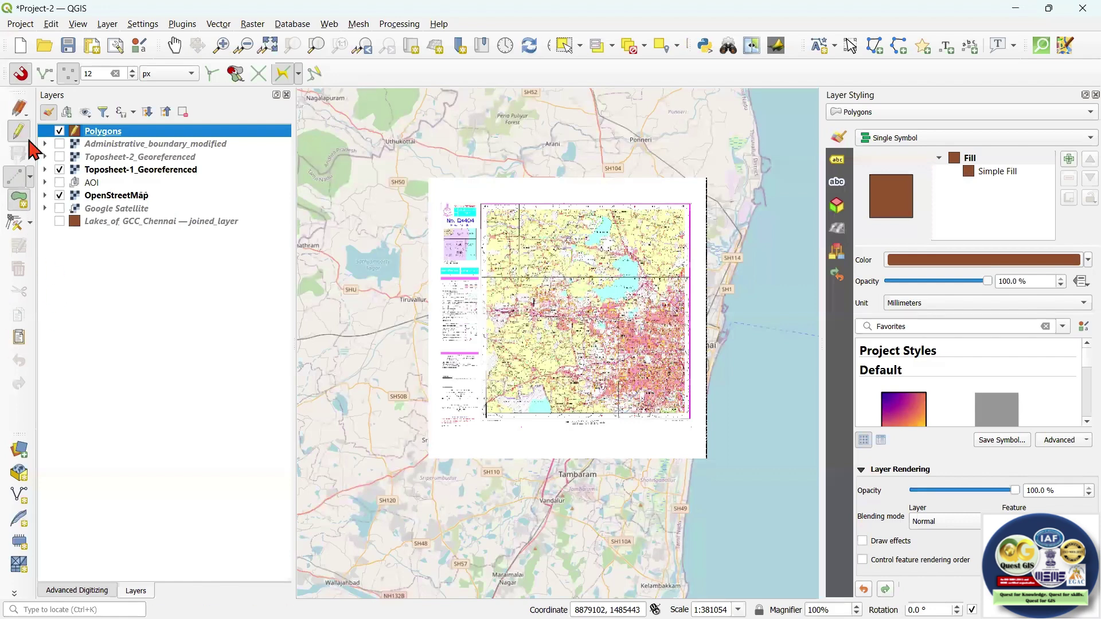
left_click(20, 73)
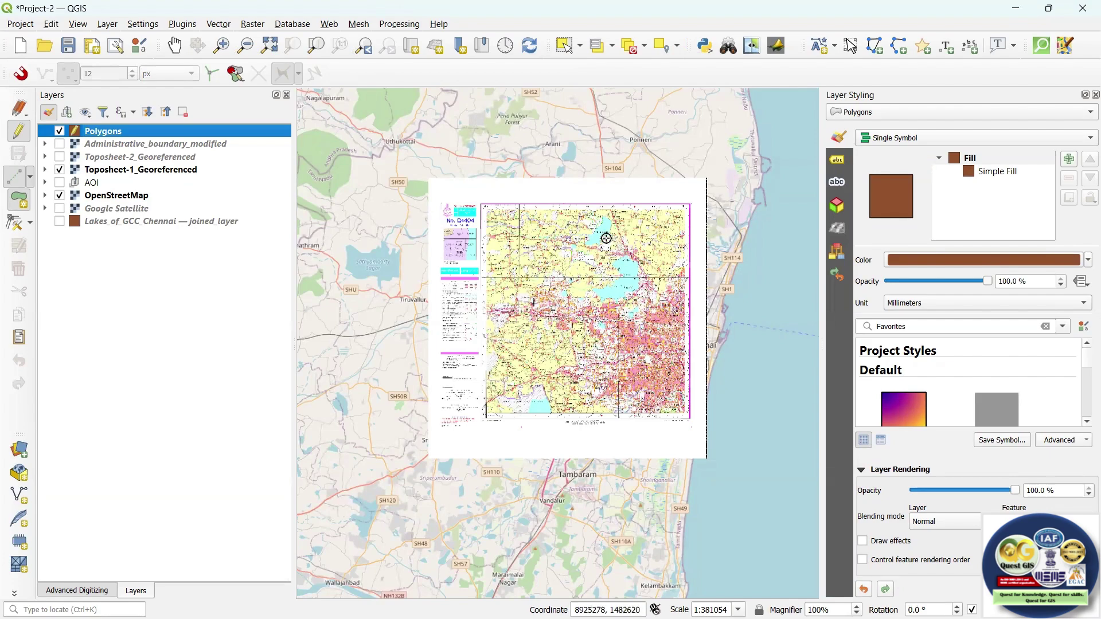
Step: Examine the waterbodies on Toposheet-1, from Cholavaram Tank down to Korattur Tank, to choose one for digitizing
scroll(605, 238, "up", 2)
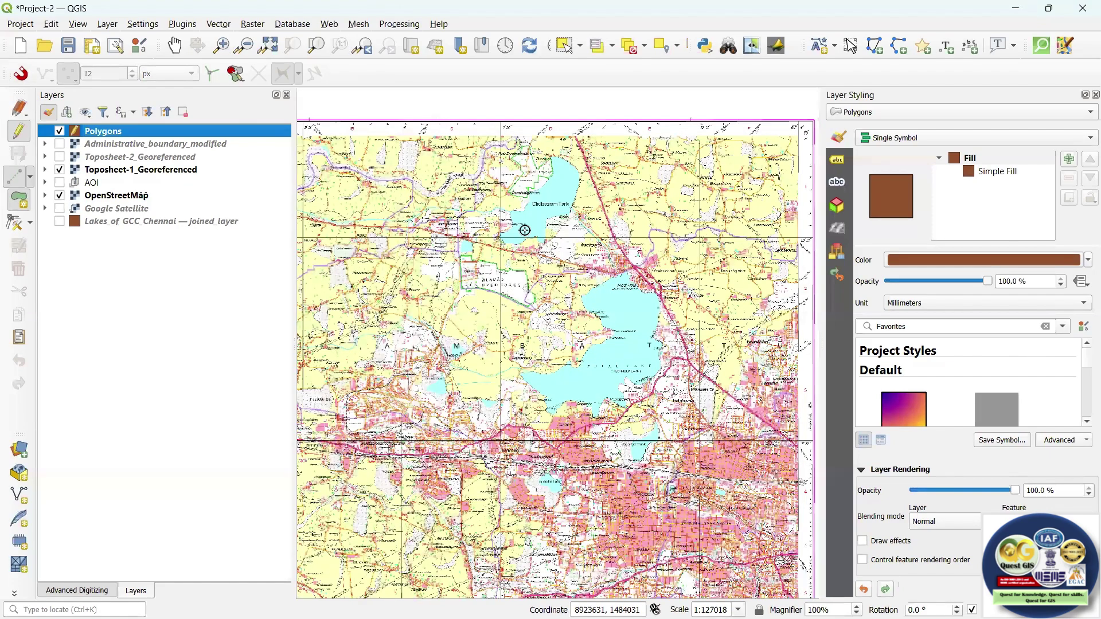
scroll(528, 210, "up", 2)
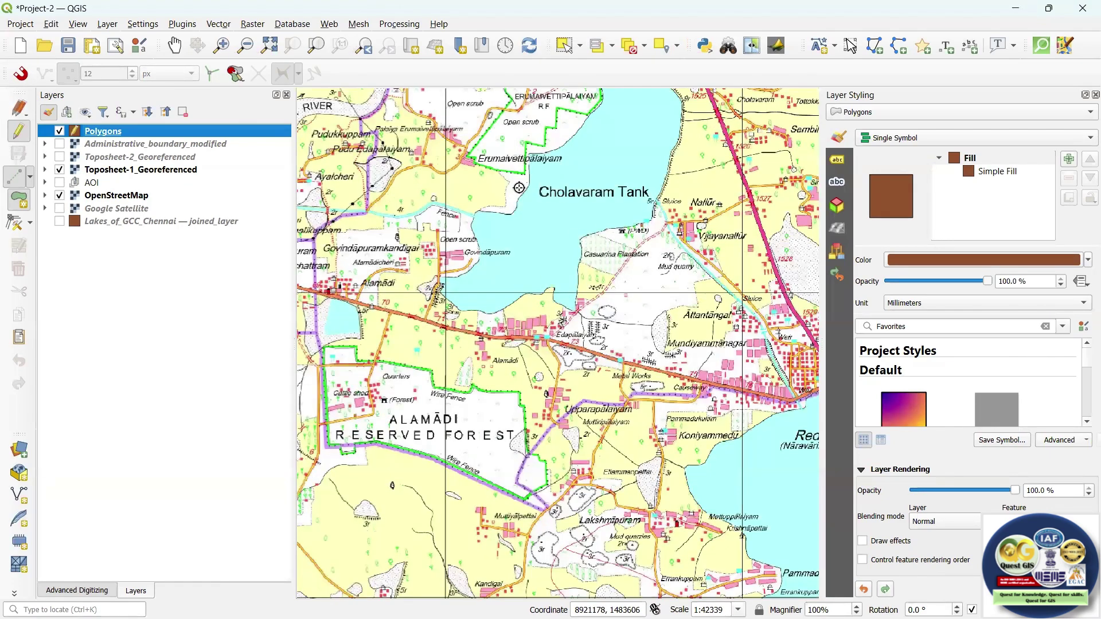
scroll(476, 266, "down", 2)
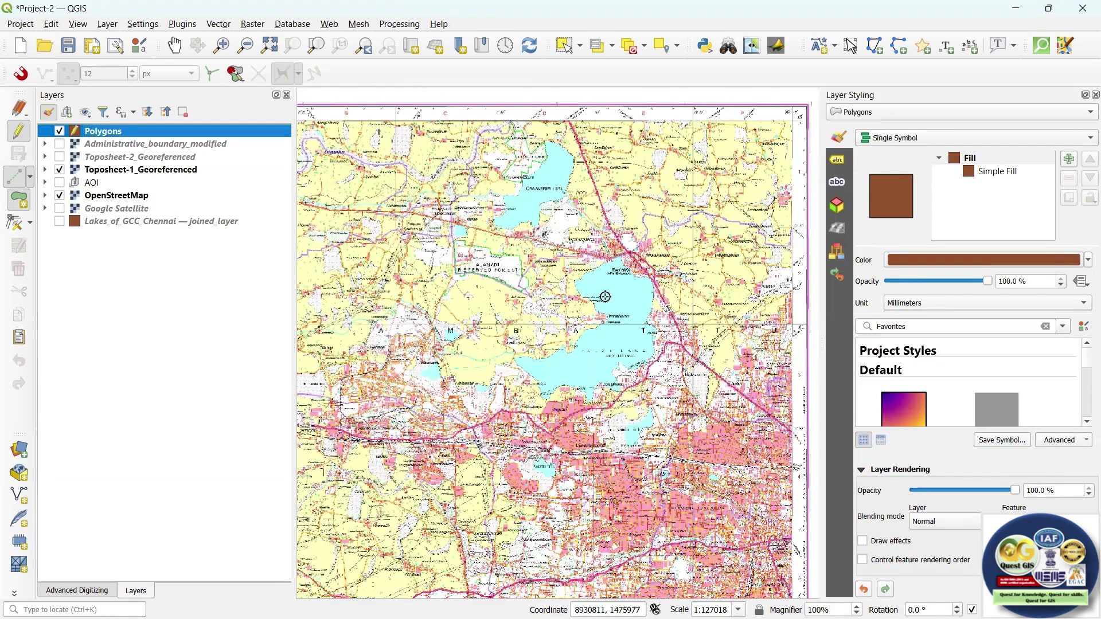
scroll(597, 339, "down", 2)
scroll(551, 337, "up", 3)
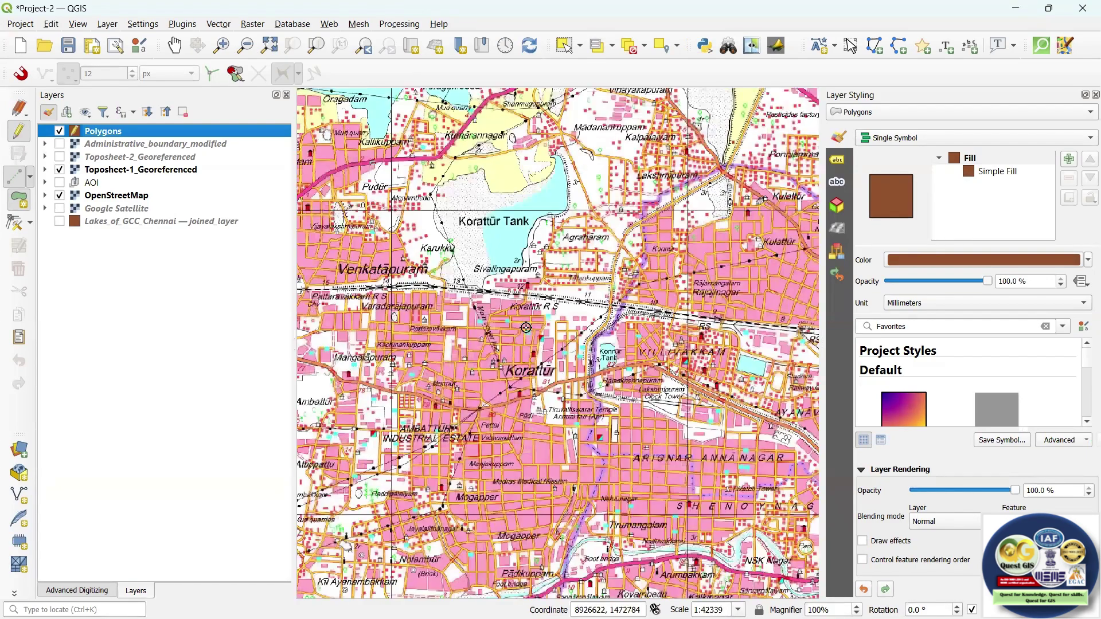
scroll(526, 325, "down", 2)
scroll(524, 214, "down", 1)
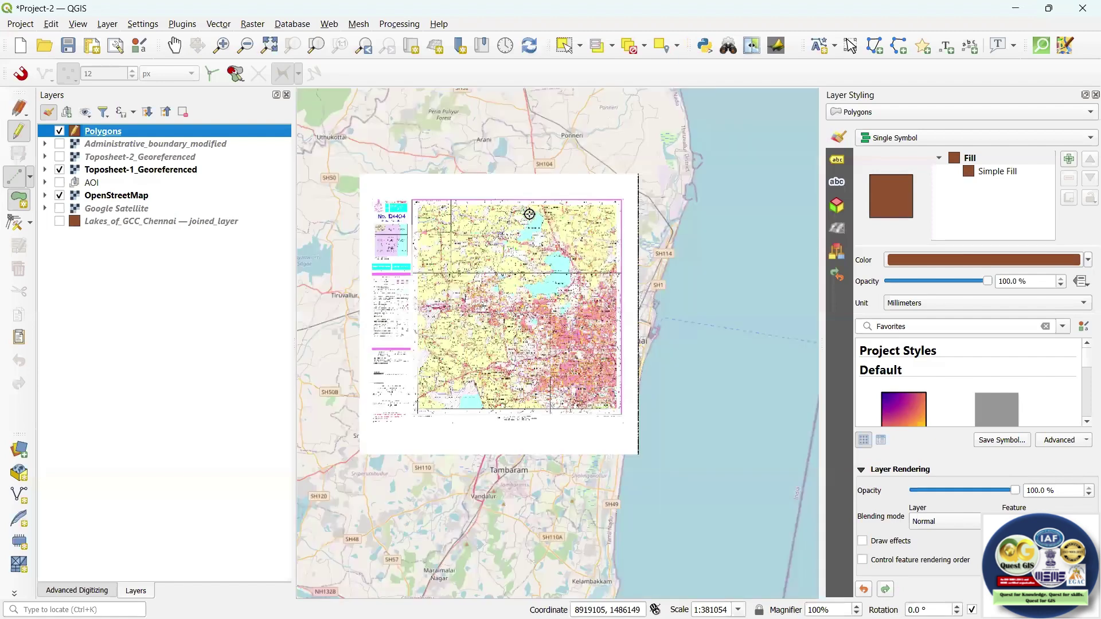
Step: Start the polygon with a first vertex at the low point of Cholavaram Tank's southern shoreline, north of Alamadi
scroll(522, 229, "up", 3)
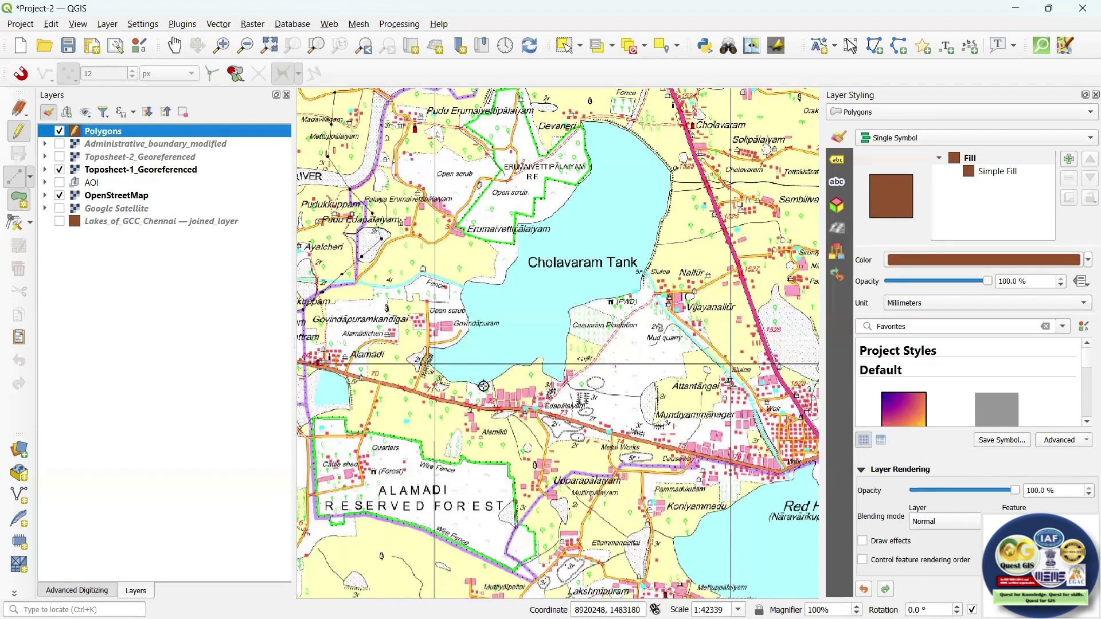
scroll(485, 386, "up", 2)
scroll(490, 370, "up", 2)
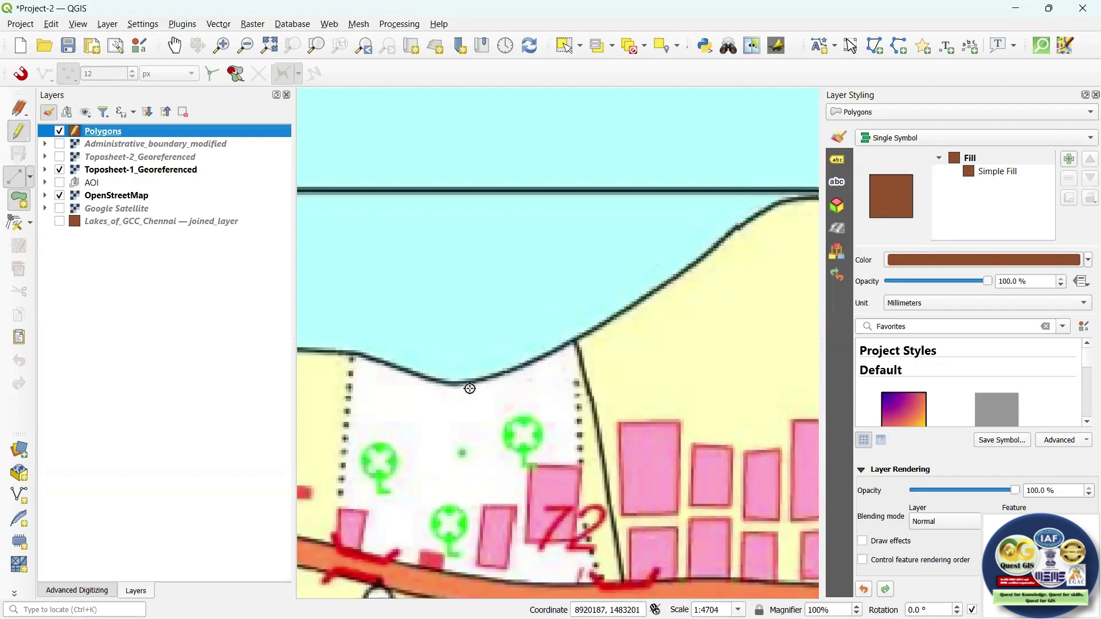
scroll(465, 385, "up", 2)
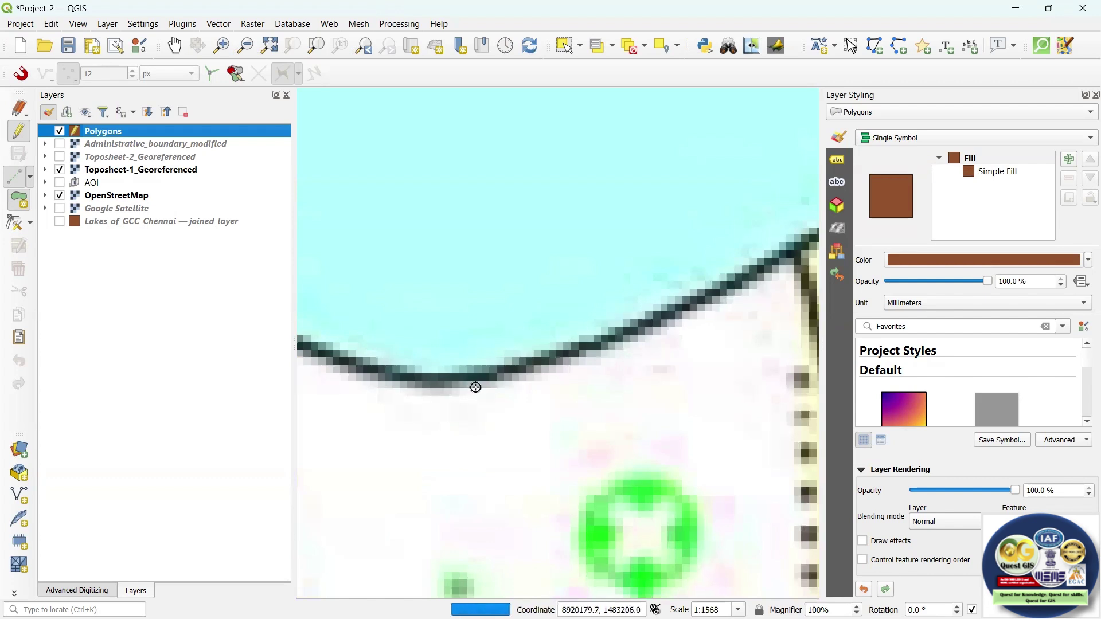
left_click(443, 383)
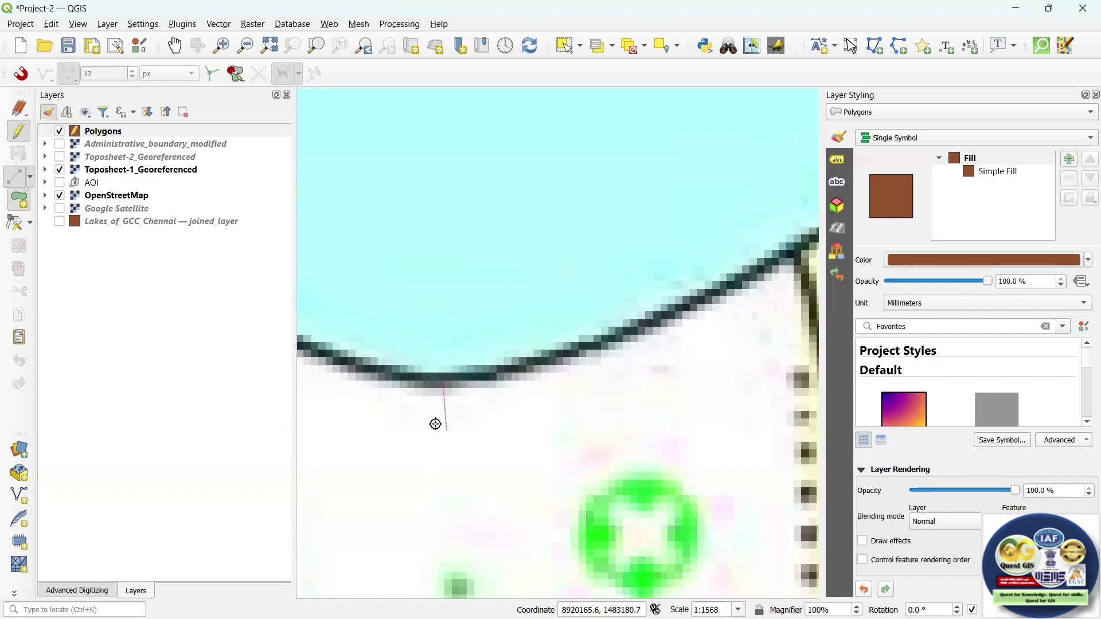
Step: Add polygon vertices northeast along the tank's southern shoreline, past the boundary line that meets the shore
scroll(481, 350, "down", 2)
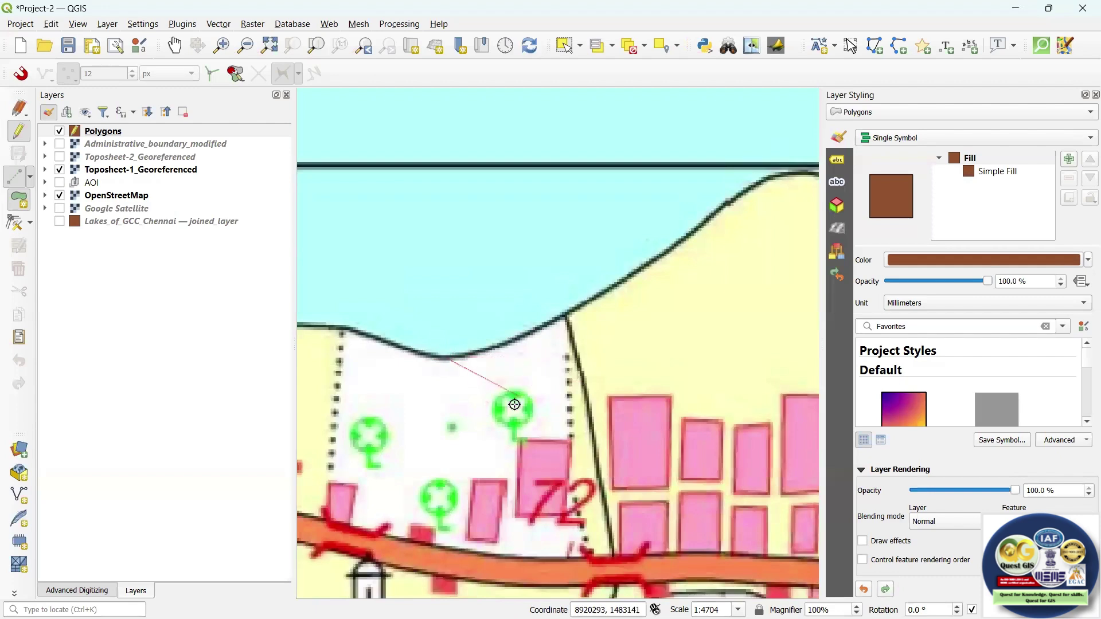
scroll(465, 431, "up", 2)
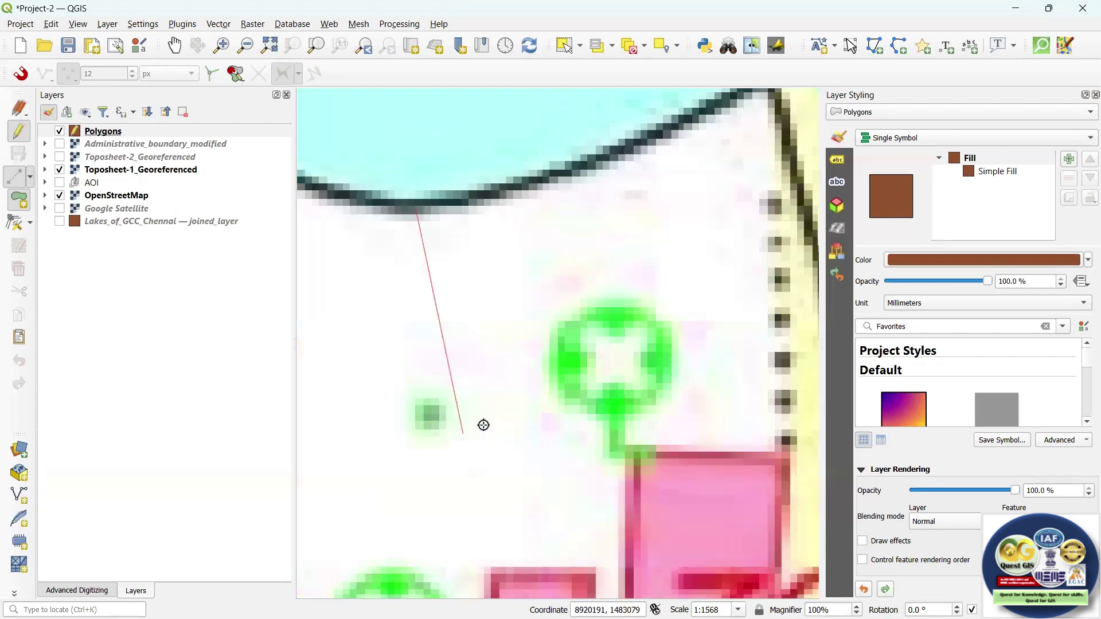
scroll(479, 439, "down", 2)
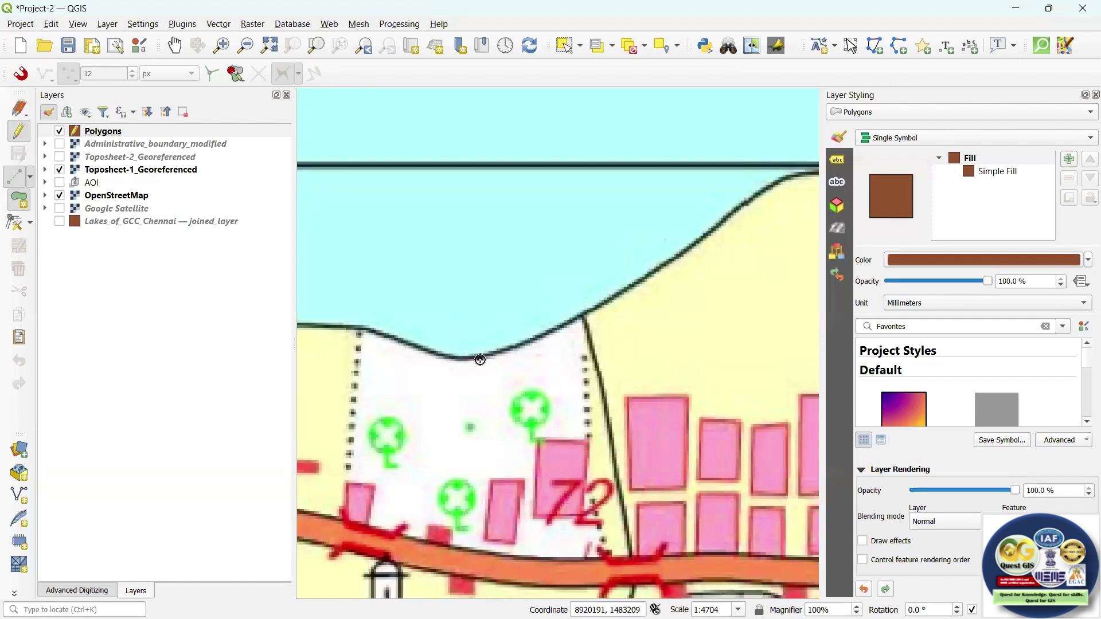
scroll(456, 365, "down", 2)
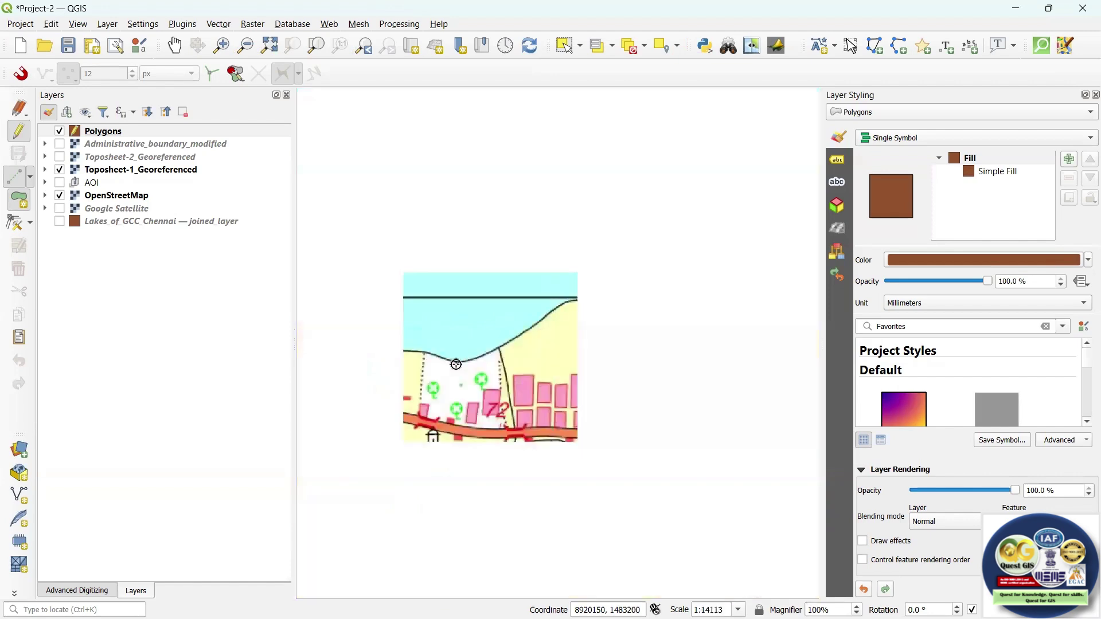
scroll(492, 361, "up", 2)
scroll(426, 362, "up", 2)
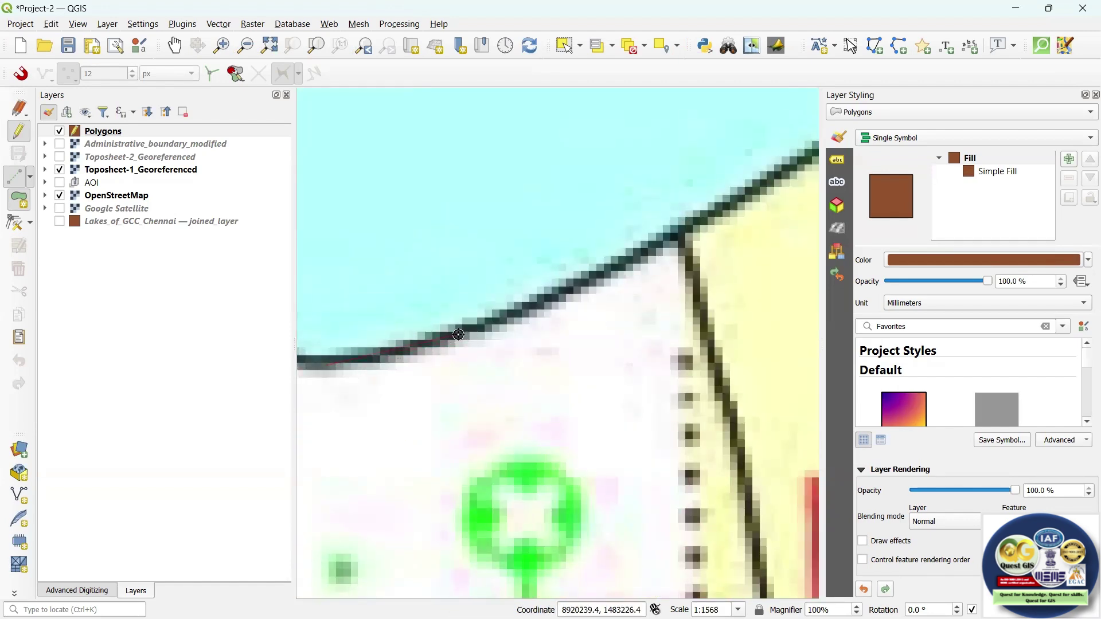
left_click(556, 298)
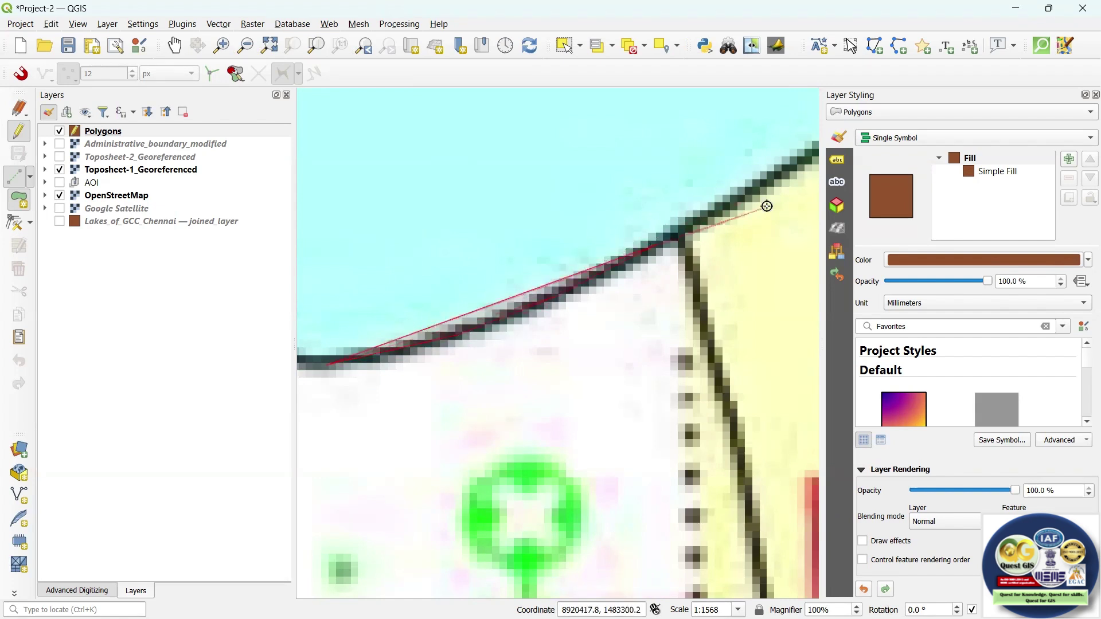
left_click(766, 180)
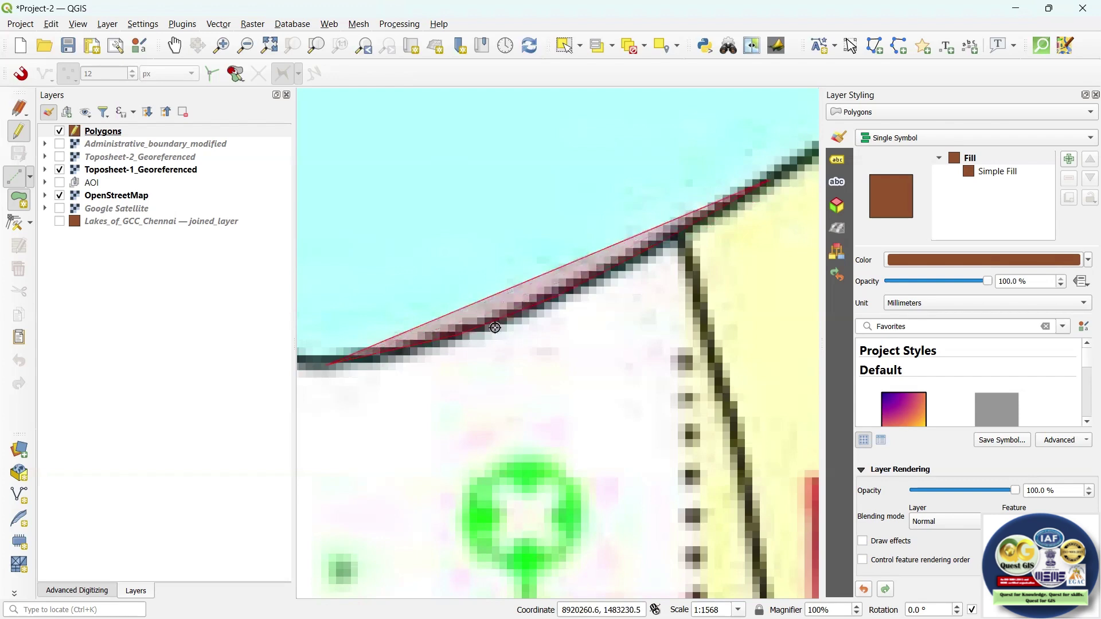
Step: Continue tracing the southern shoreline northeast along the yellow land, up to the bend just below the horizontal grid line
scroll(496, 327, "down", 2)
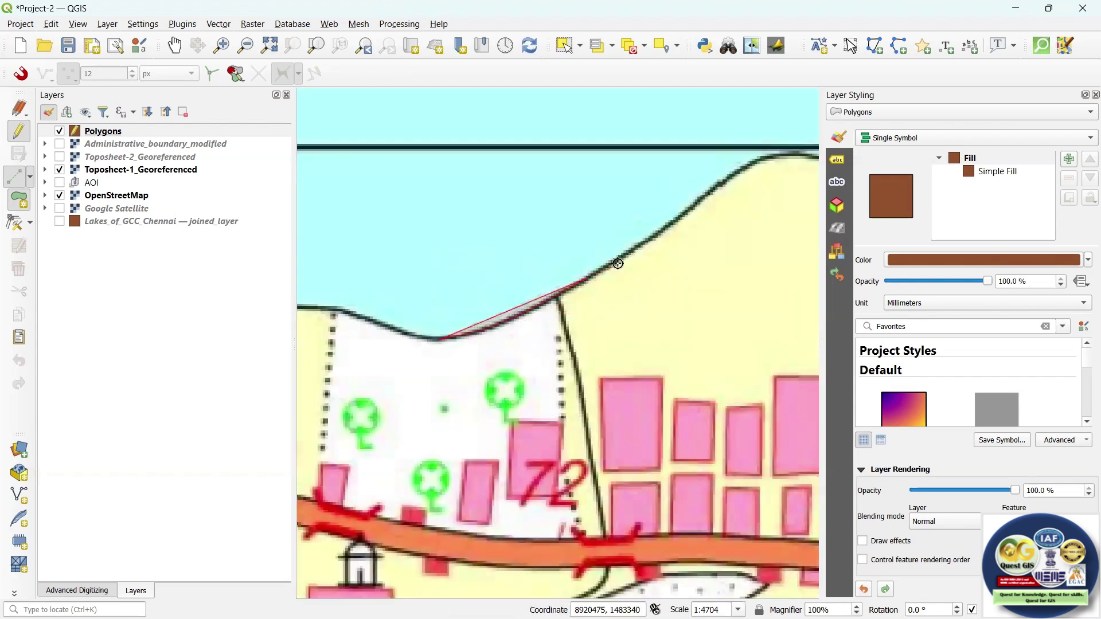
scroll(617, 264, "up", 2)
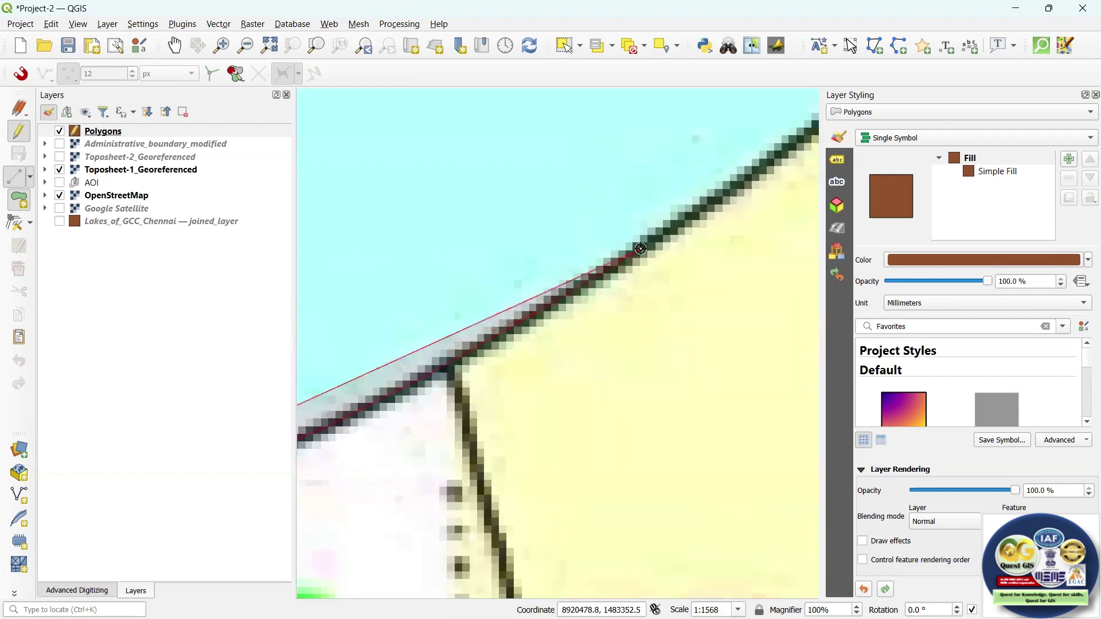
scroll(600, 264, "down", 2)
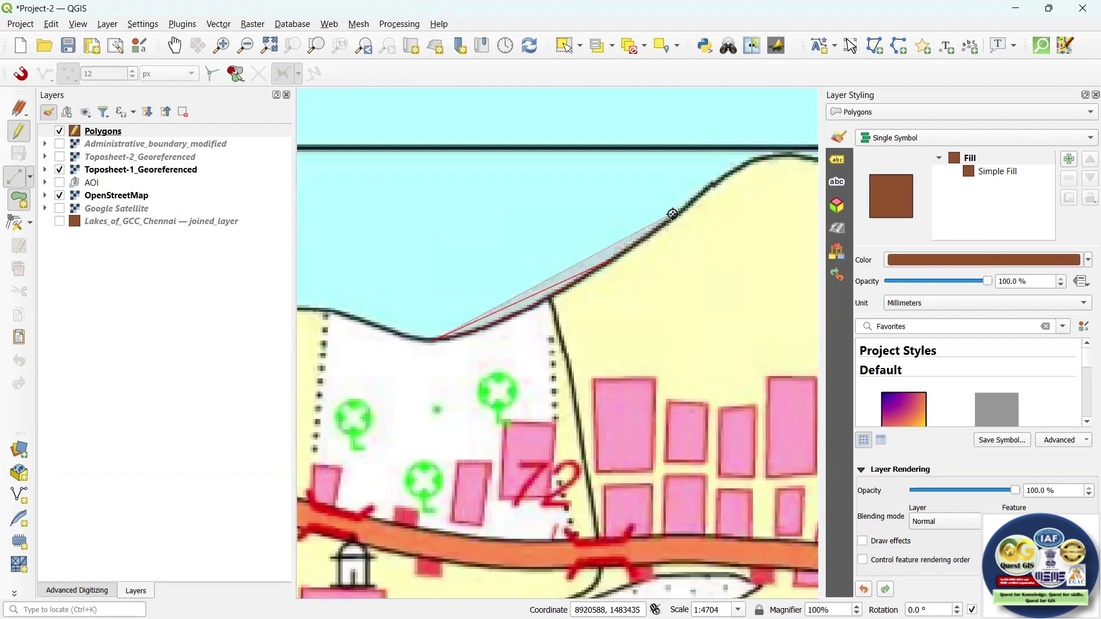
scroll(676, 217, "up", 2)
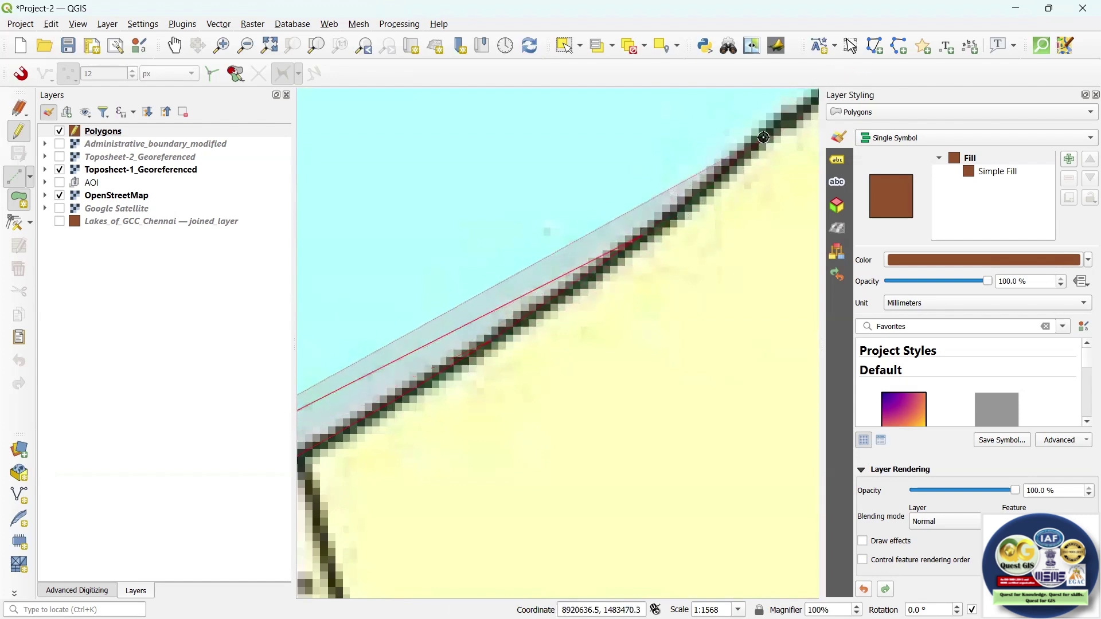
scroll(618, 202, "down", 2)
scroll(566, 327, "down", 4)
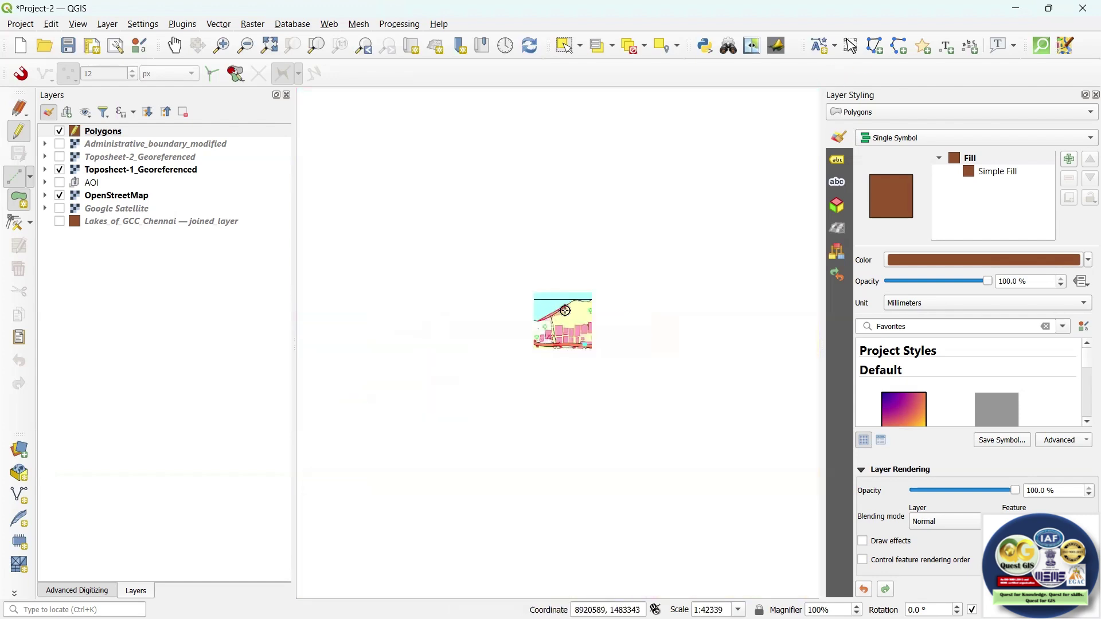
scroll(543, 319, "up", 2)
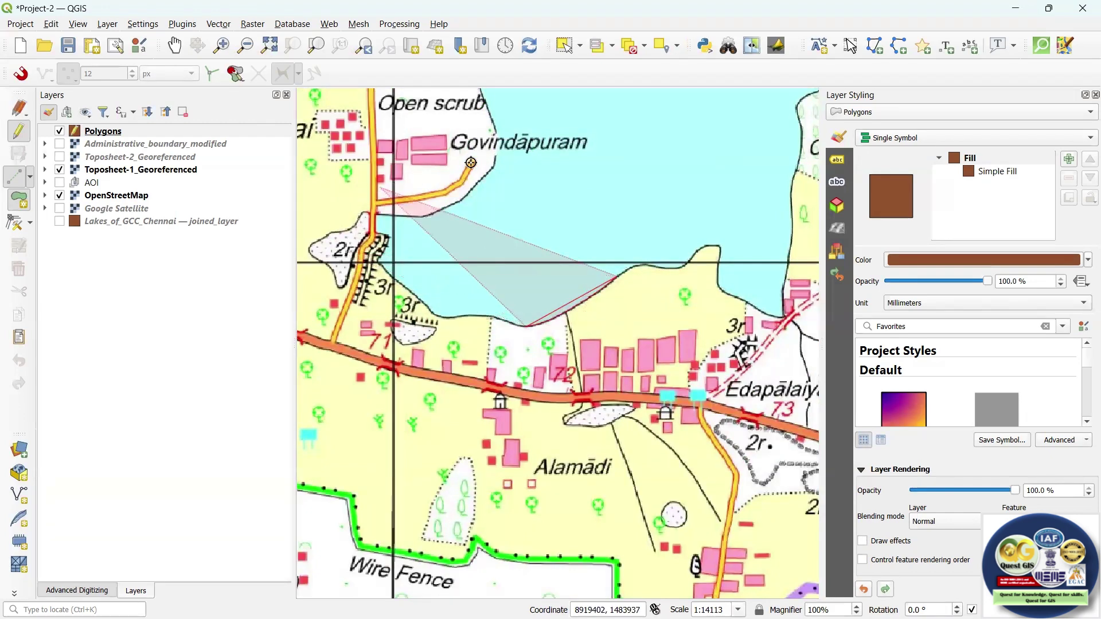
scroll(632, 270, "up", 3)
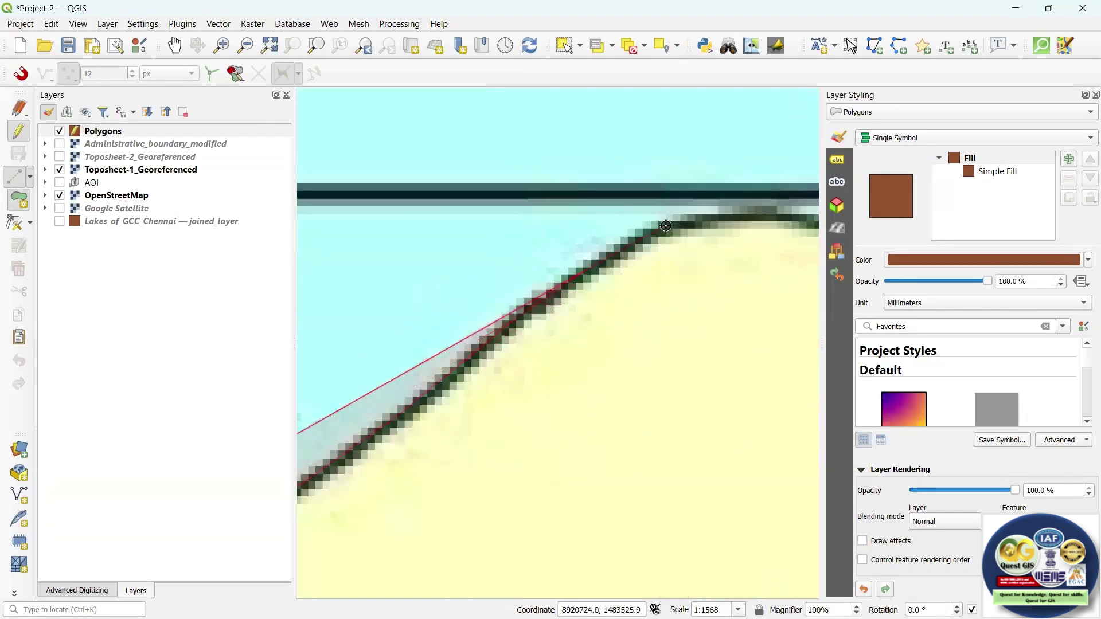
Step: Trace the shoreline east and around the small peninsula, ending where its eastern side meets the horizontal grid line
scroll(663, 226, "down", 2)
scroll(676, 254, "down", 1)
scroll(708, 246, "up", 1)
scroll(595, 225, "up", 1)
left_click(698, 205)
scroll(698, 205, "down", 1)
scroll(801, 228, "up", 1)
left_click(603, 163)
scroll(569, 227, "down", 1)
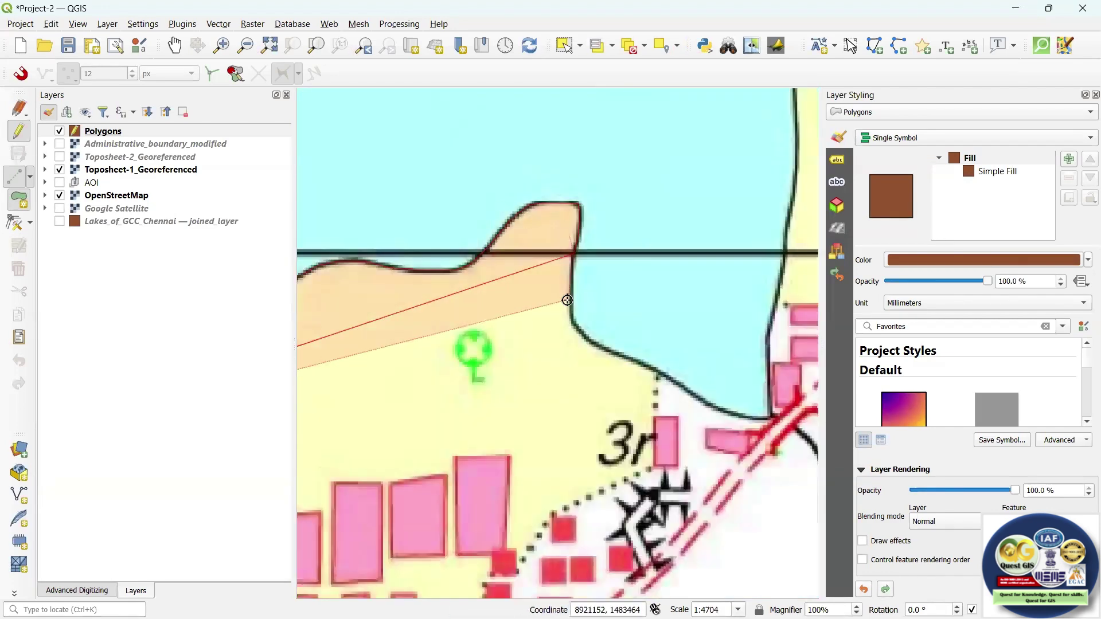
Step: Trace the shoreline from the peninsula southeast to the tank's corner beside the dashed red road near Edapalaiyam
scroll(578, 364, "down", 1)
scroll(586, 361, "up", 1)
scroll(574, 332, "up", 1)
scroll(565, 315, "down", 1)
scroll(589, 359, "up", 2)
scroll(602, 321, "down", 1)
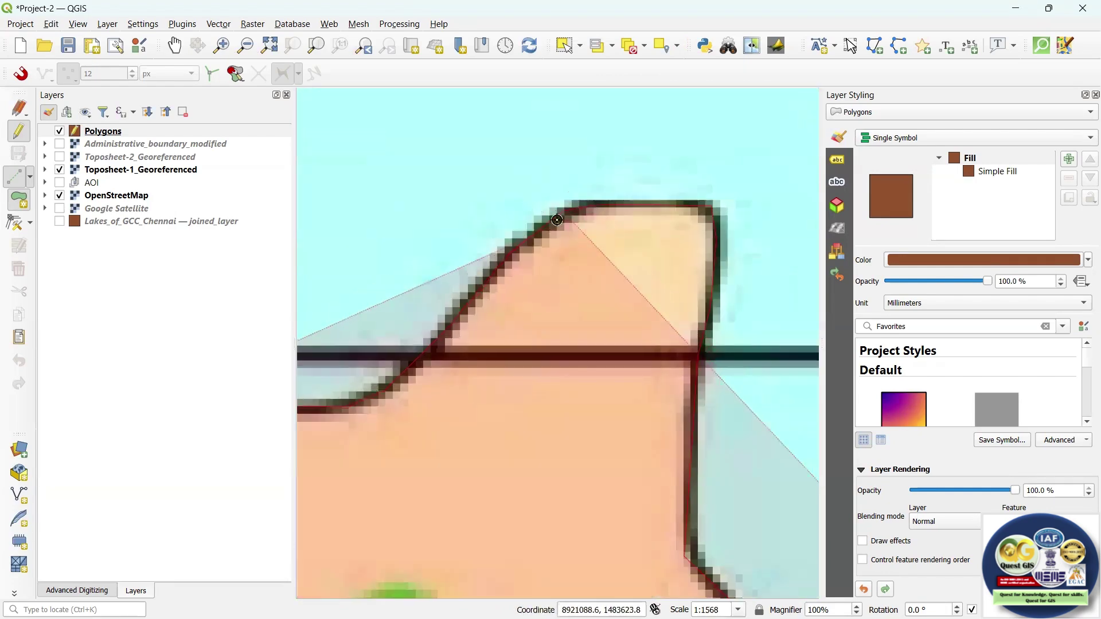
scroll(634, 343, "down", 1)
scroll(634, 343, "up", 2)
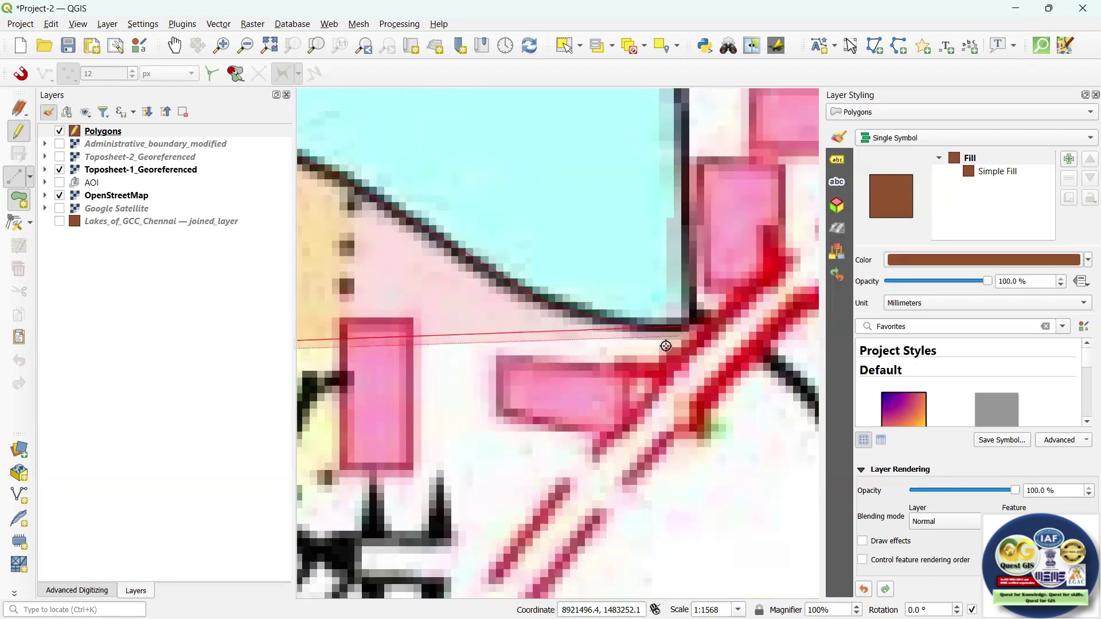
Step: Trace the tank's eastern shoreline north from the corner near Edapalaiyam, past the yellow land, to the western edge of Casuarina Plantation
scroll(609, 322, "down", 2)
scroll(610, 266, "up", 1)
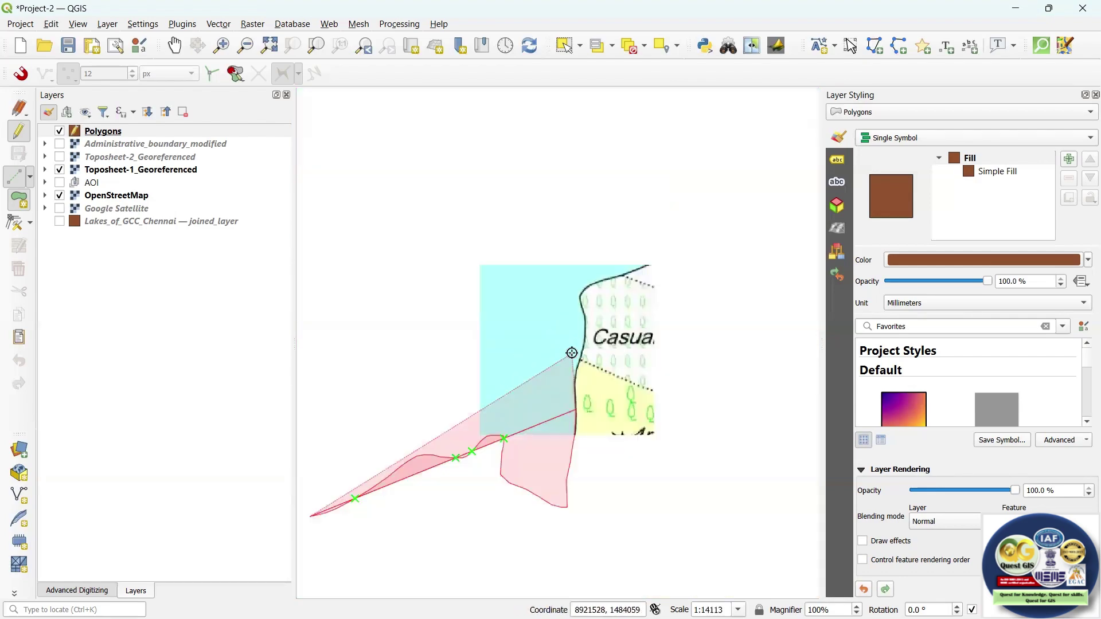
scroll(606, 254, "down", 2)
scroll(573, 265, "up", 1)
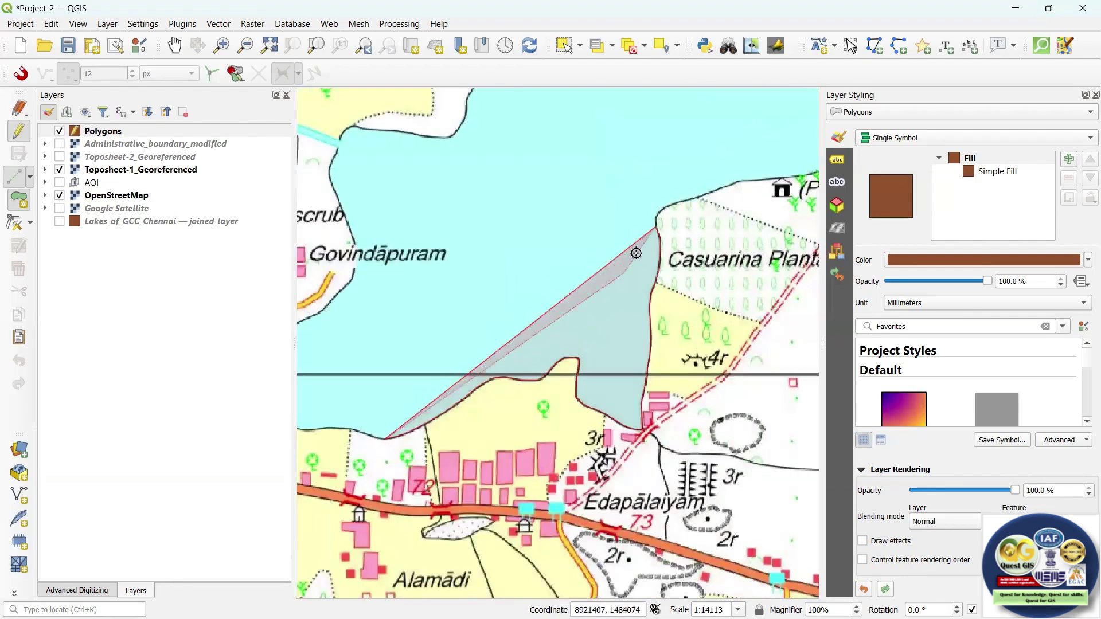
scroll(598, 345, "up", 1)
scroll(561, 263, "down", 1)
scroll(631, 390, "up", 1)
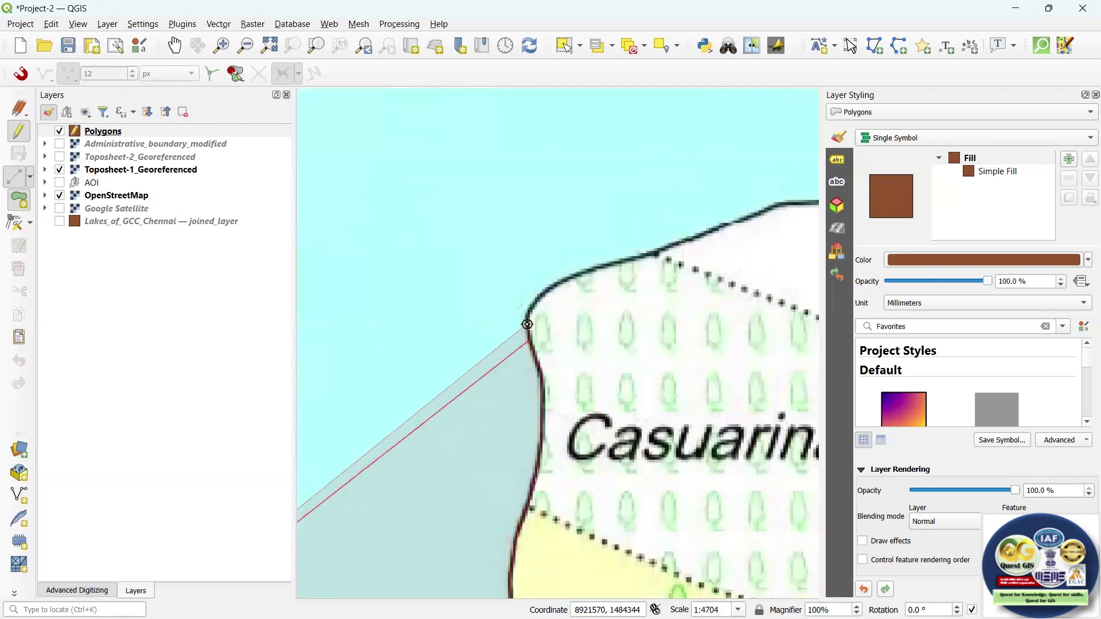
Step: Trace the shoreline around Casuarina Plantation and east past the PWD building, then north to the embankment just below the 5r mark
left_click(621, 242)
left_click(808, 225)
left_click_drag(808, 226, 566, 269)
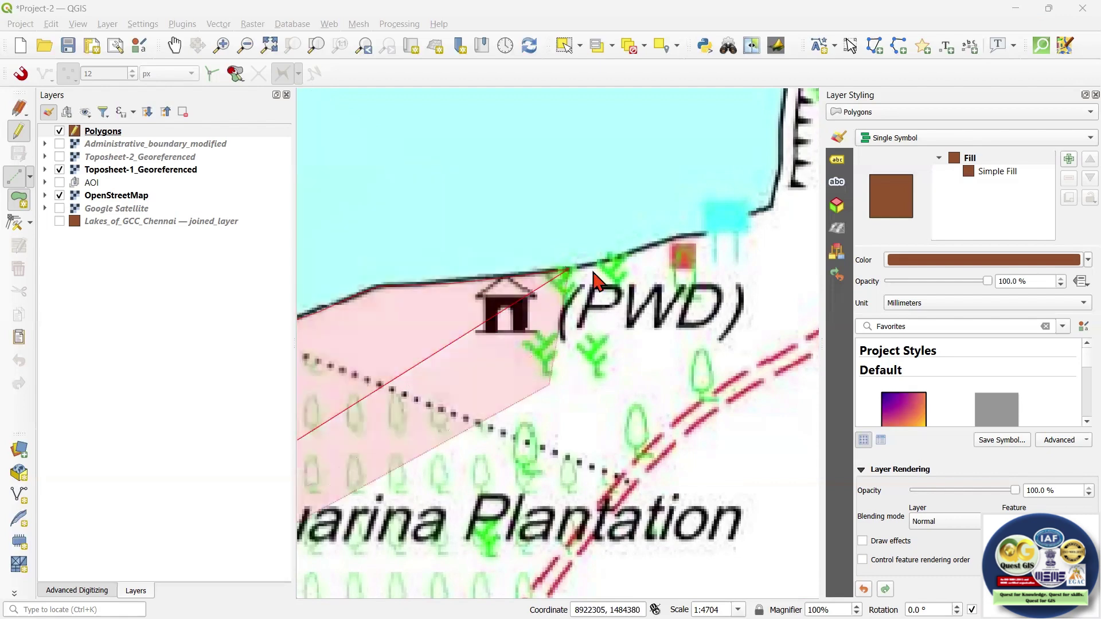
left_click(712, 229)
left_click(769, 207)
left_click(779, 126)
left_click_drag(785, 89, 694, 238)
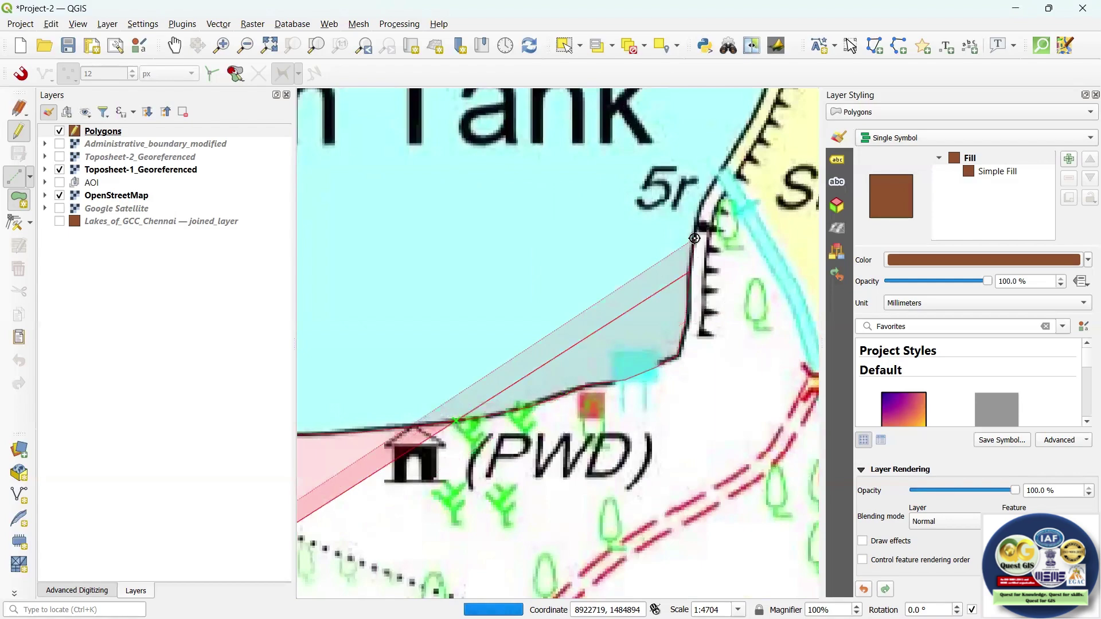
Step: Add polygon vertices northeast along the embankment's inner edge from the 5r mark past the canal outlet
left_click(700, 198)
left_click(716, 174)
left_click_drag(736, 130, 682, 224)
left_click(742, 119)
left_click_drag(747, 103, 654, 306)
left_click(669, 255)
left_click(677, 200)
Step: Continue tracing north along the eastern embankment, up to the stretch below the two tracks south of the 9r mark
left_click_drag(698, 100, 664, 228)
left_click(663, 228)
left_click(682, 166)
left_click_drag(690, 148, 656, 347)
left_click(670, 322)
left_click(695, 268)
left_click_drag(703, 214, 664, 349)
scroll(664, 348, "down", 2)
scroll(663, 314, "up", 2)
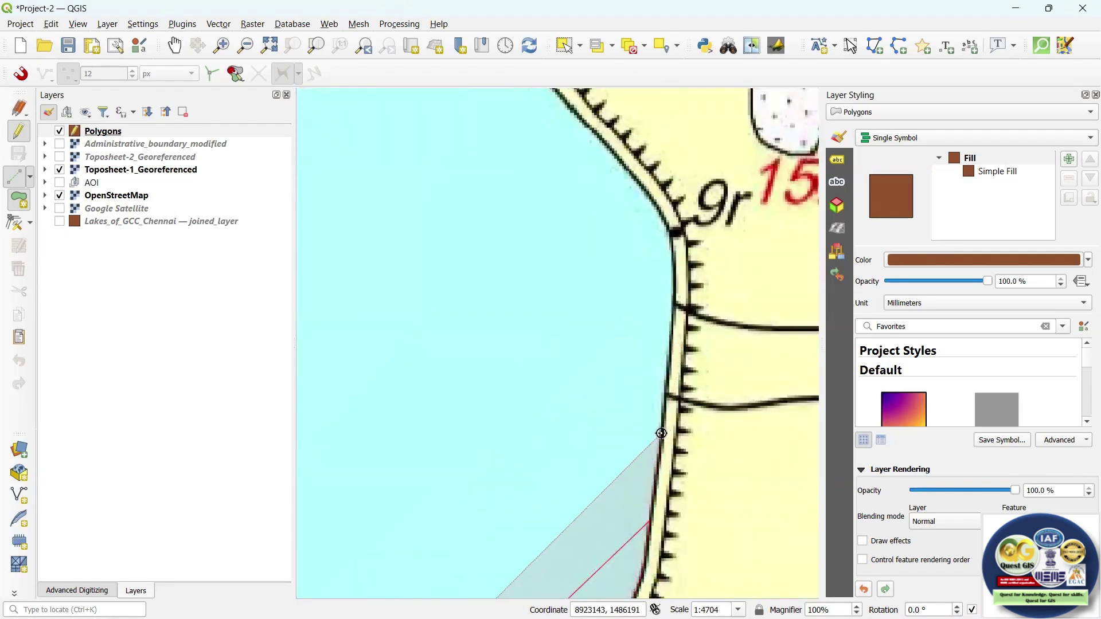
Step: Trace the embankment past the two tracks, around the bend at the 9r mark and northwest along the tank's edge
left_click(662, 434)
left_click(674, 305)
left_click(672, 243)
left_click(663, 218)
left_click(634, 171)
left_click_drag(592, 125, 683, 244)
left_click(668, 236)
scroll(689, 301, "down", 2)
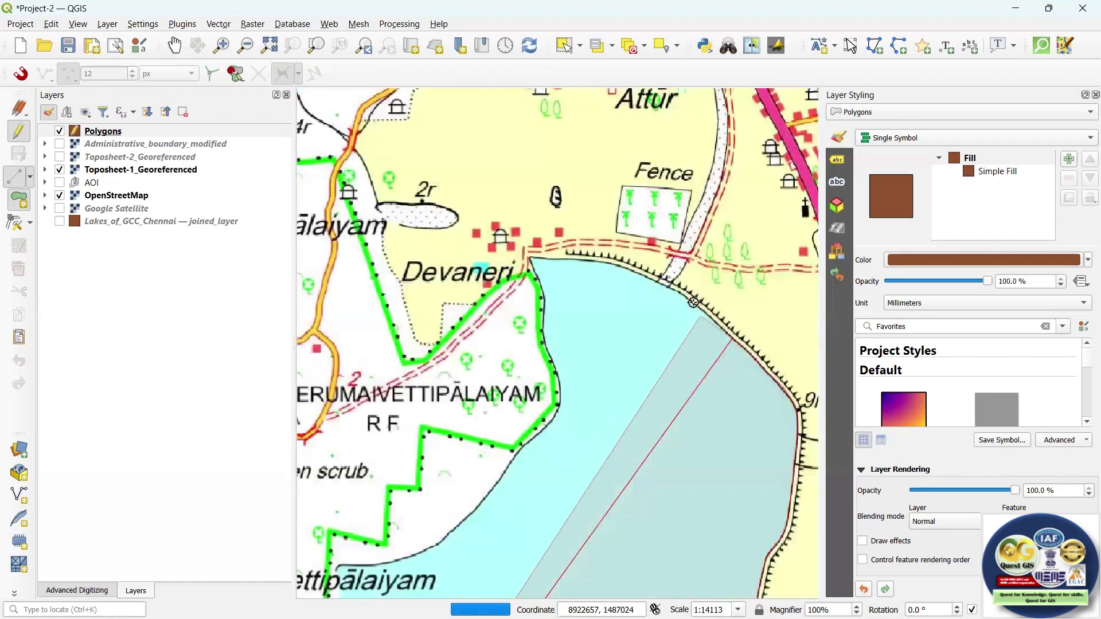
Step: Trace the northern embankment west to the tank's tip at Devaneri and round it onto the western shoreline
scroll(702, 317, "up", 2)
scroll(604, 211, "down", 2)
scroll(598, 189, "up", 4)
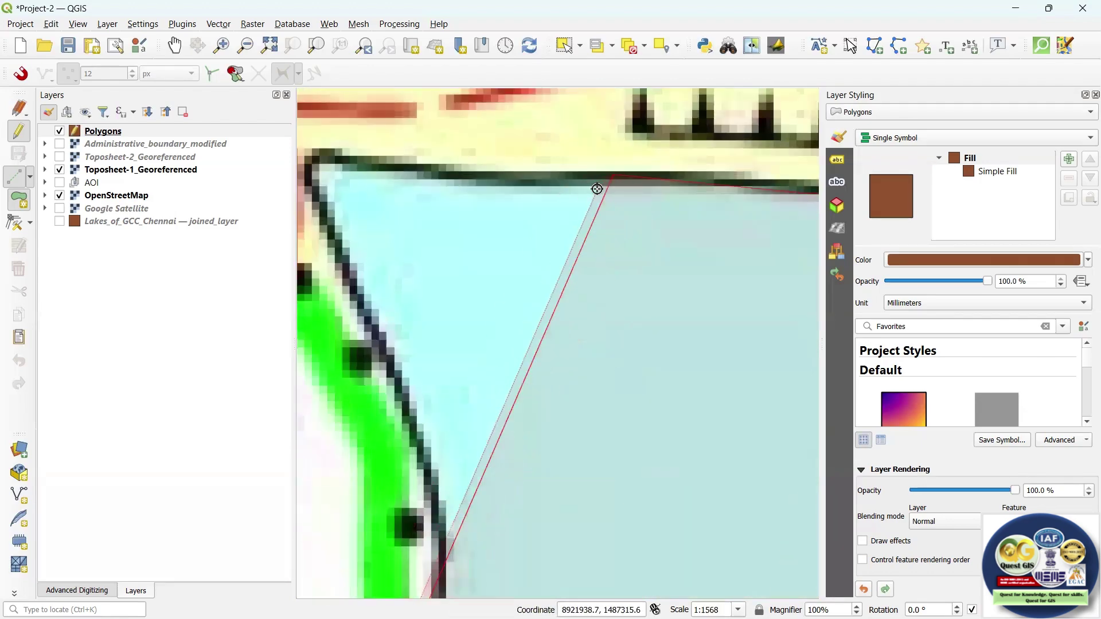
scroll(597, 189, "down", 1)
scroll(473, 289, "down", 1)
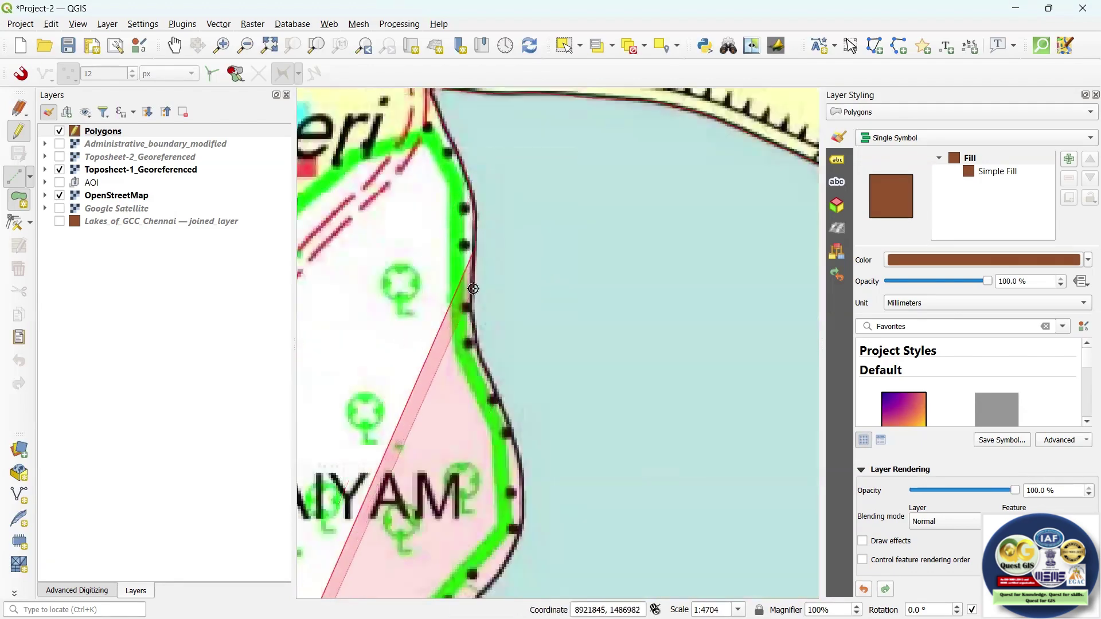
Step: Trace the western shoreline south beside the green forest boundary, around its bulge to the boundary's lower corner
left_click(473, 289)
left_click_drag(473, 356, 460, 216)
left_click(496, 287)
left_click(512, 339)
left_click_drag(509, 398, 518, 258)
left_click(499, 298)
scroll(509, 303, "down", 1)
scroll(508, 303, "up", 1)
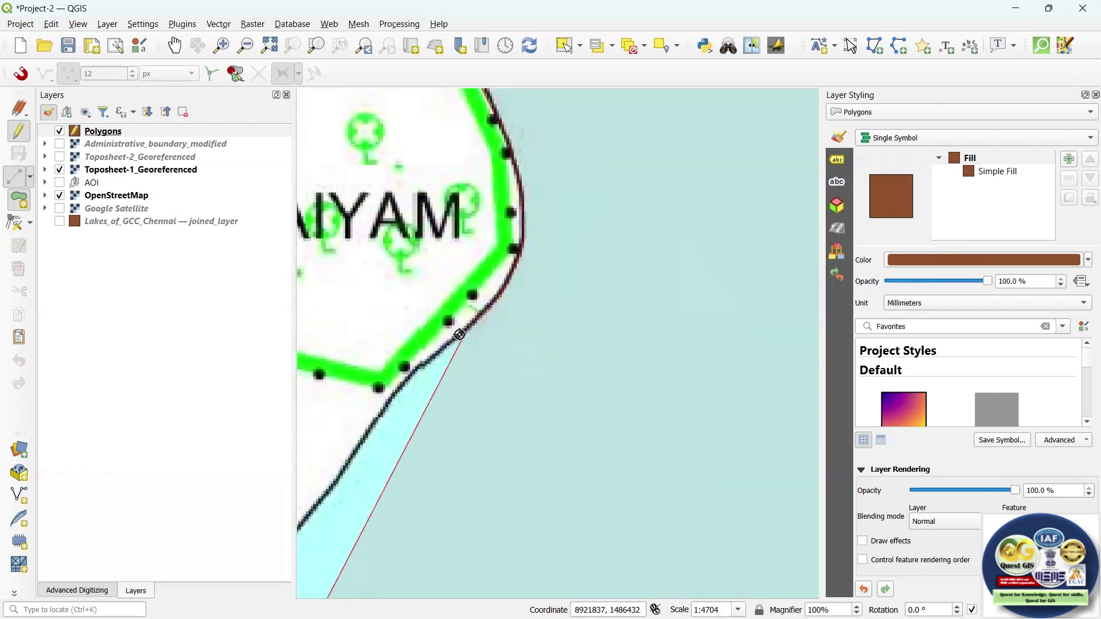
Step: Trace the shoreline southwest from the forest boundary's corner and around the shore bend at the Erumaivettipalaiyam label
scroll(462, 325, "up", 2)
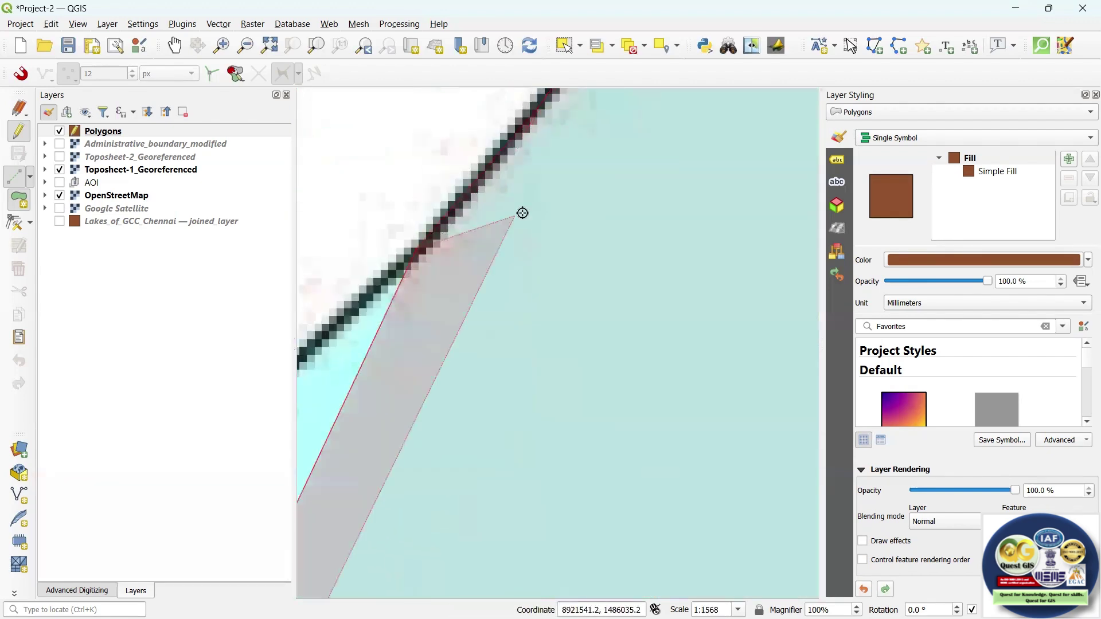
scroll(422, 247, "down", 2)
scroll(654, 180, "up", 2)
scroll(652, 189, "down", 2)
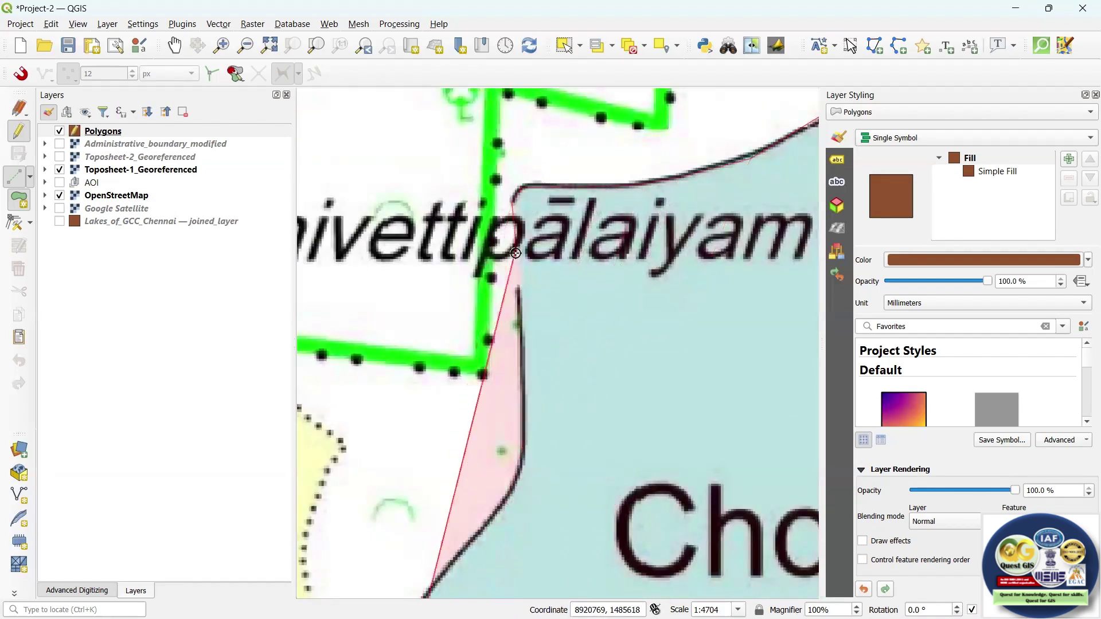
Step: Trace the shoreline south from Erumaivettipalaiyam past the dotted-edged yellow field, then west toward the stream inlet
key("Down")
key("Down")
key("Left")
key("Down")
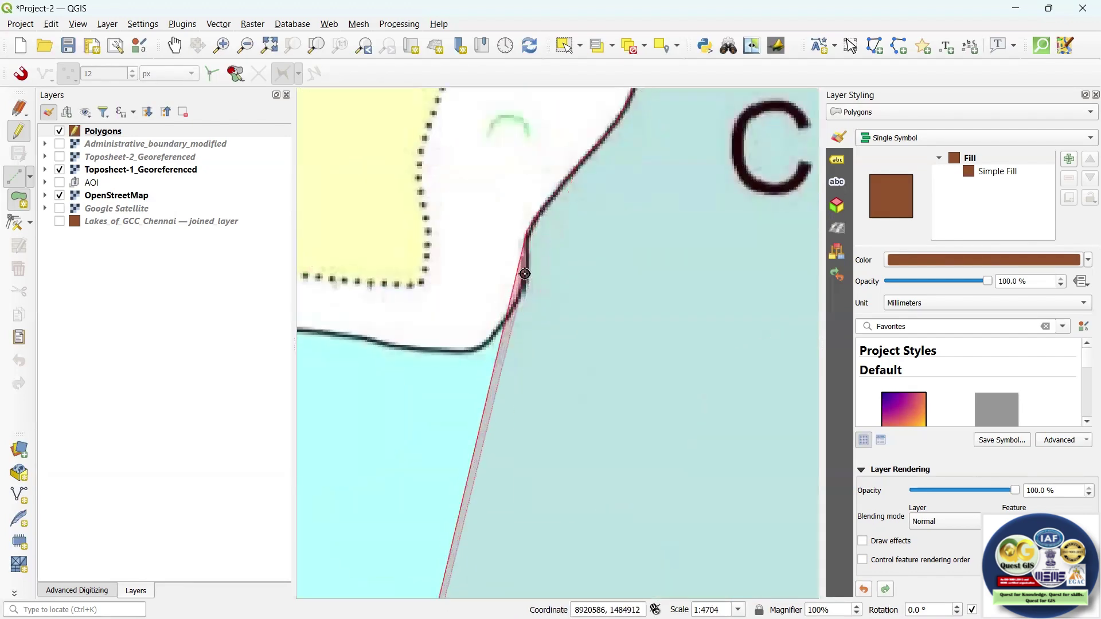
scroll(525, 273, "down", 2)
scroll(565, 258, "up", 2)
scroll(645, 269, "up", 2)
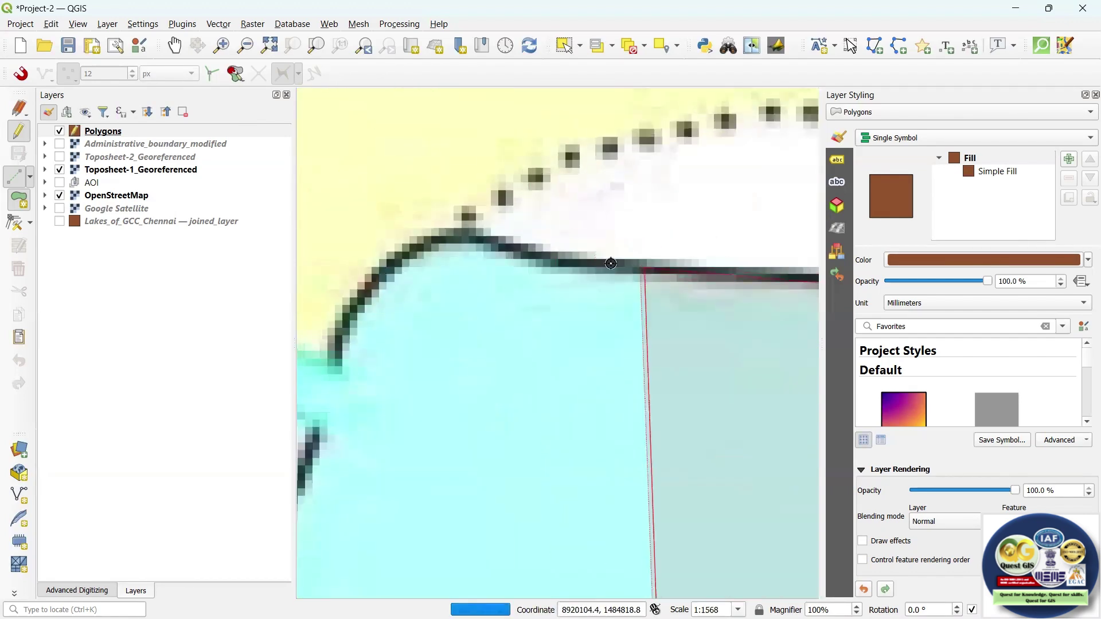
scroll(499, 243, "down", 3)
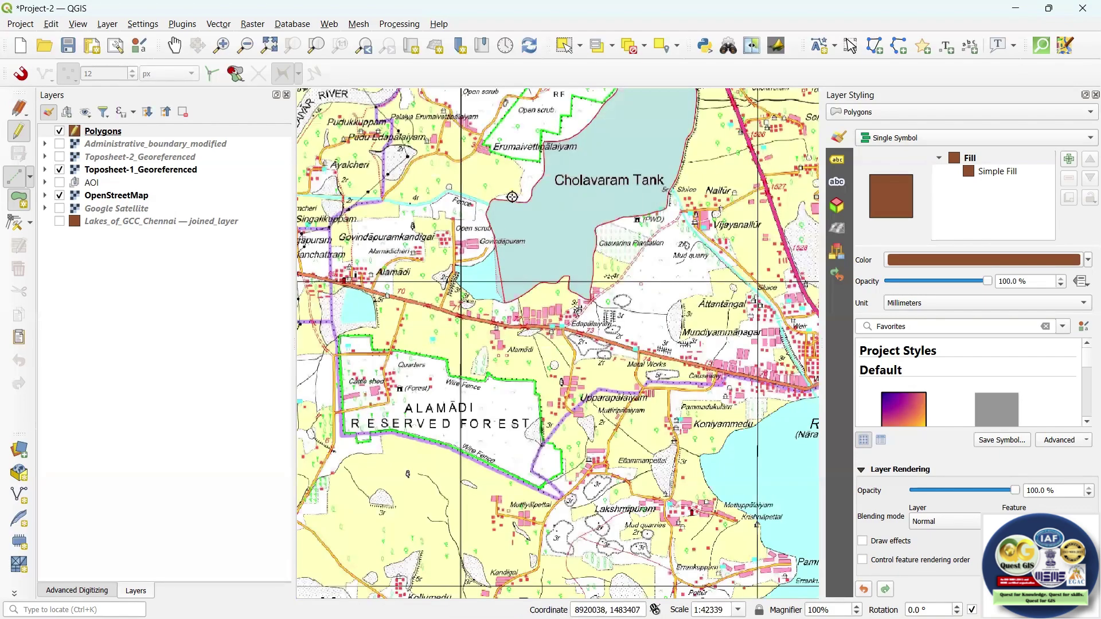
Step: Continue the polygon from the stream inlet south along the western shoreline past Govindapuram
scroll(493, 255, "up", 2)
left_click(448, 287)
key("Down")
key("Left")
left_click(534, 195)
left_click(466, 227)
left_click(430, 238)
scroll(430, 238, "down", 2)
scroll(402, 244, "up", 2)
Step: Trace around the tank's southwestern corner and southeast along the shore beside the vertical grid line
left_click(506, 187)
left_click(503, 243)
left_click(542, 253)
left_click(512, 328)
scroll(519, 338, "down", 1)
scroll(542, 390, "up", 1)
left_click(560, 295)
left_click(606, 343)
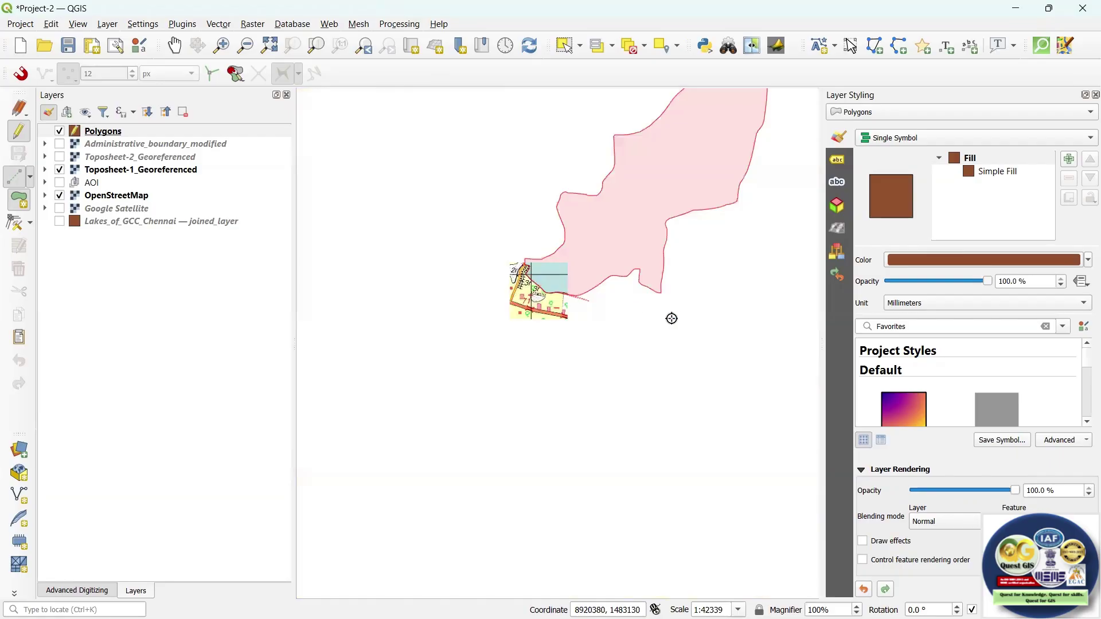
Step: Trace the last stretch of the southern shoreline east, past the dotted field boundary, back to the polygon's starting point
scroll(551, 292, "up", 5)
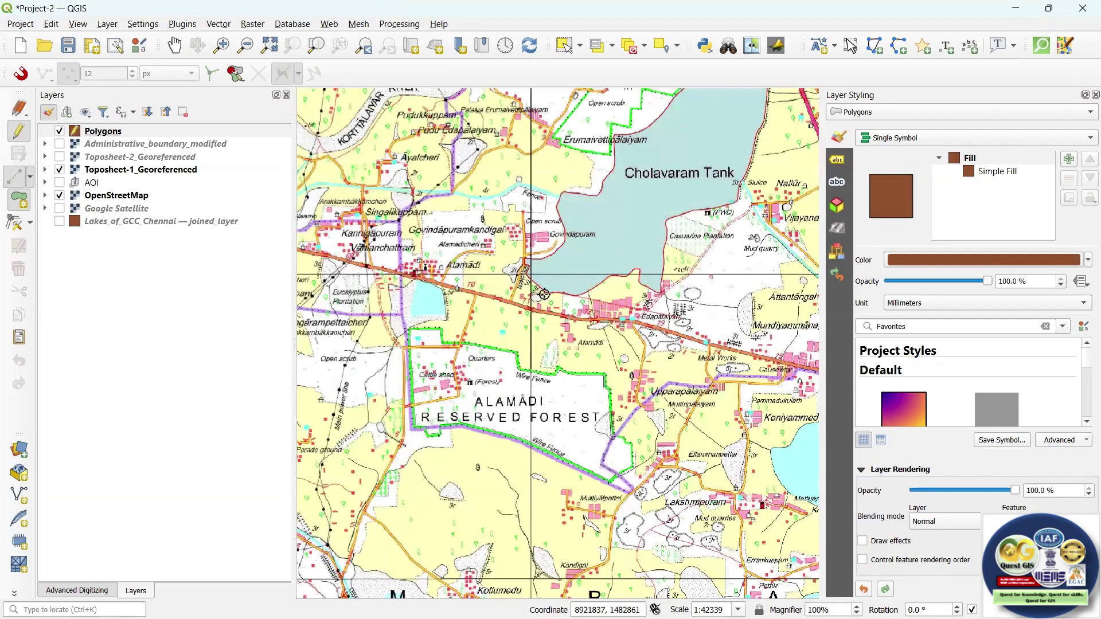
scroll(546, 291, "up", 2)
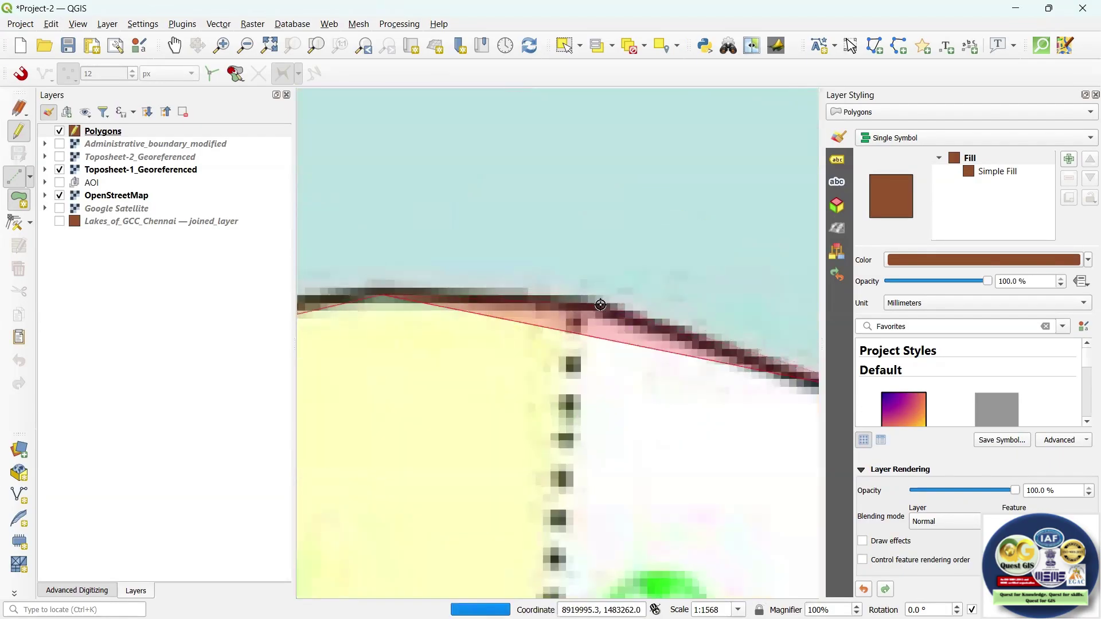
scroll(539, 227, "down", 2)
scroll(664, 278, "up", 2)
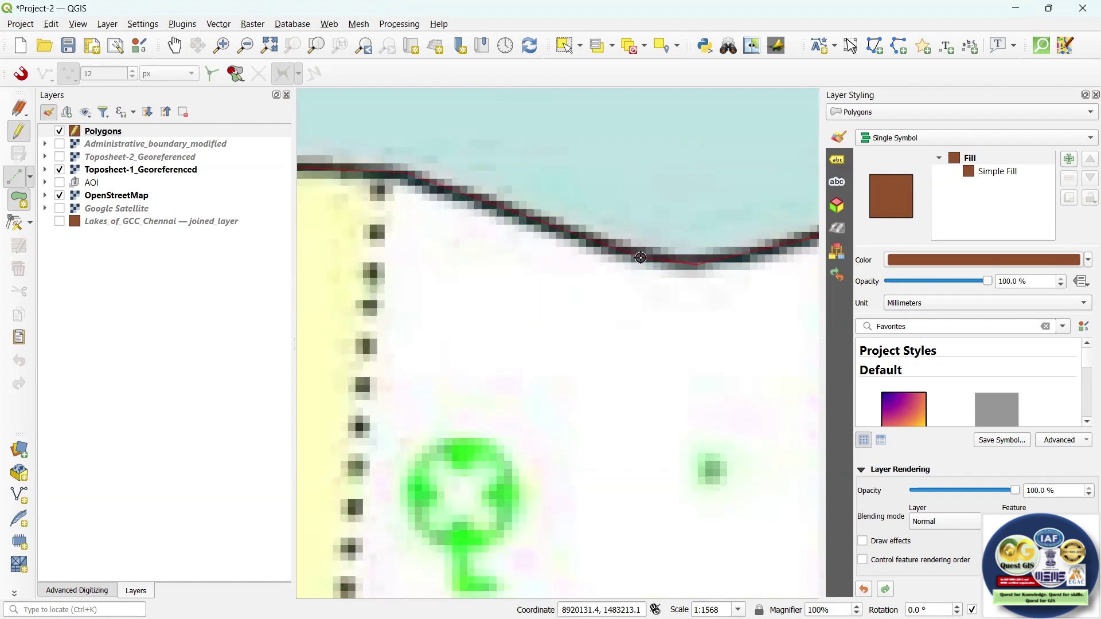
Step: Finish the tank polygon and set its id attribute to 0
right_click(641, 258)
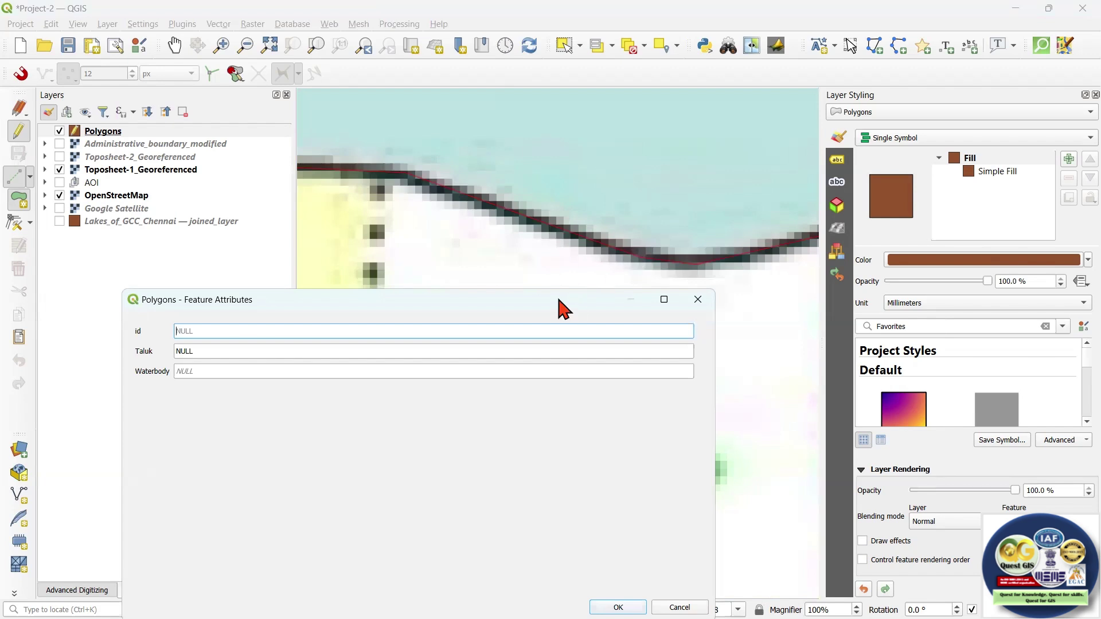
left_click_drag(558, 300, 692, 230)
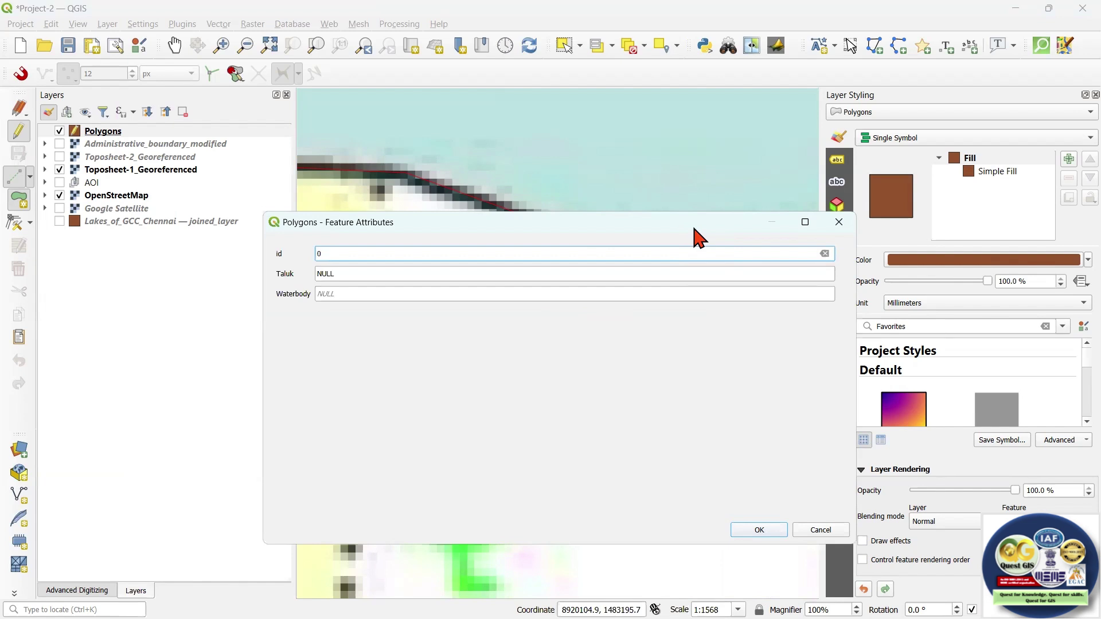
key("Tab")
Step: Show the Administrative_boundary_modified layer to check the tank's taluk, and set the Taluk attribute to "Poneeri"
scroll(480, 179, "down", 5)
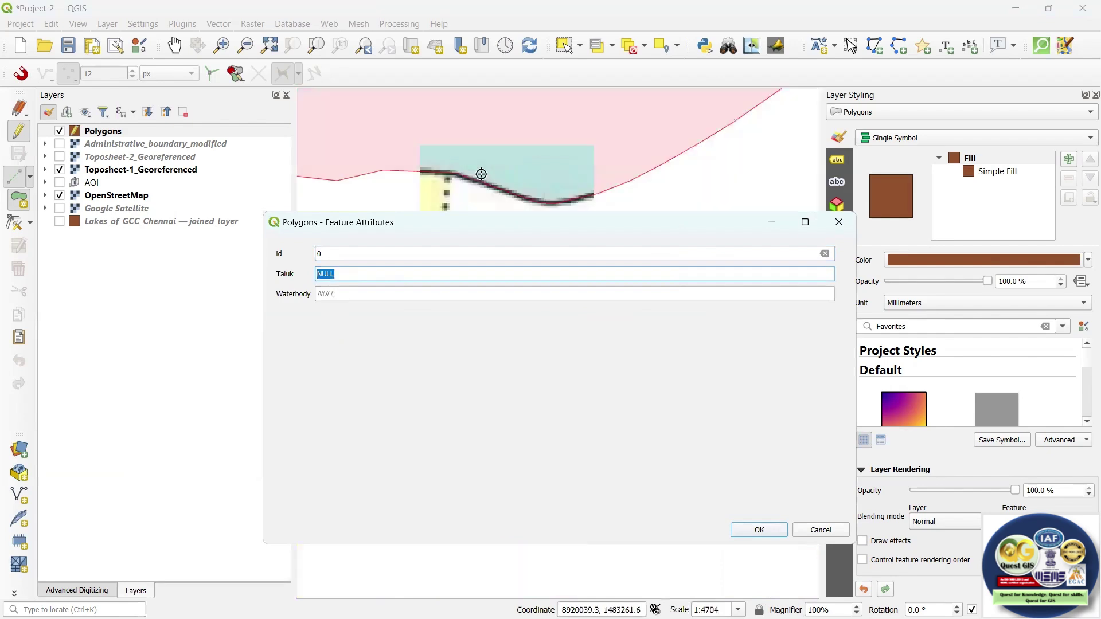
scroll(479, 183, "down", 1)
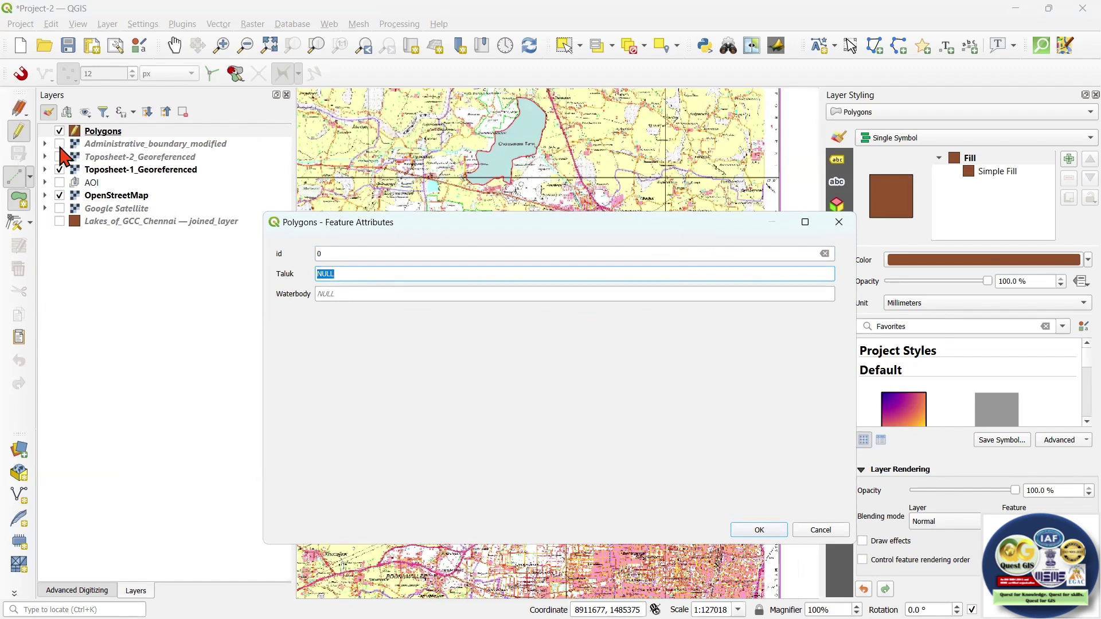
left_click(59, 143)
scroll(543, 167, "down", 1)
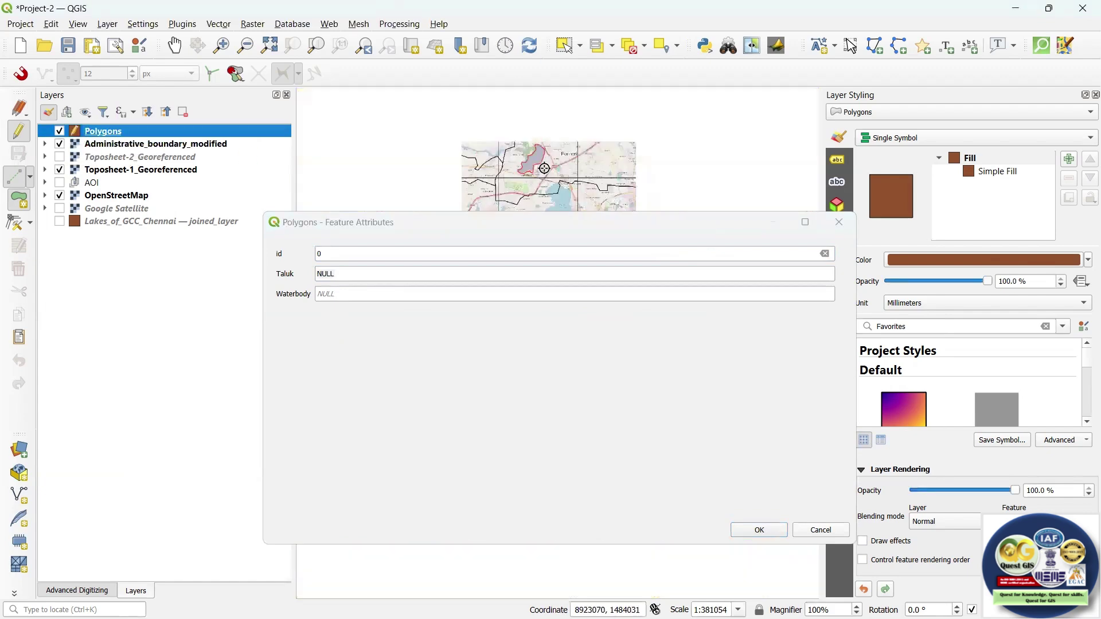
scroll(558, 148, "up", 1)
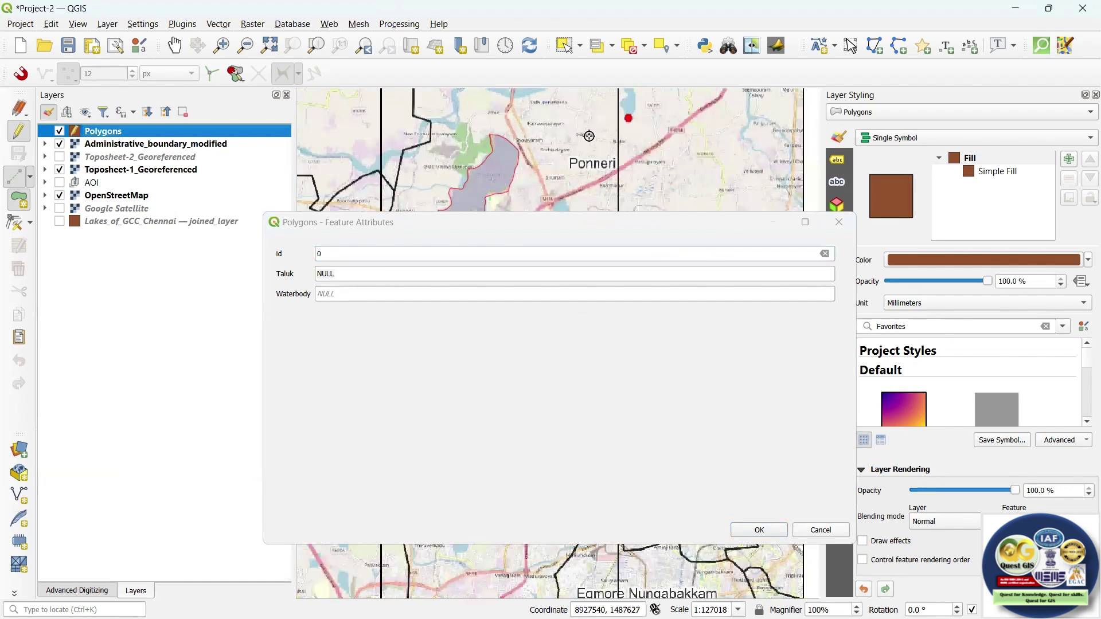
left_click(345, 274)
type("Poneeri")
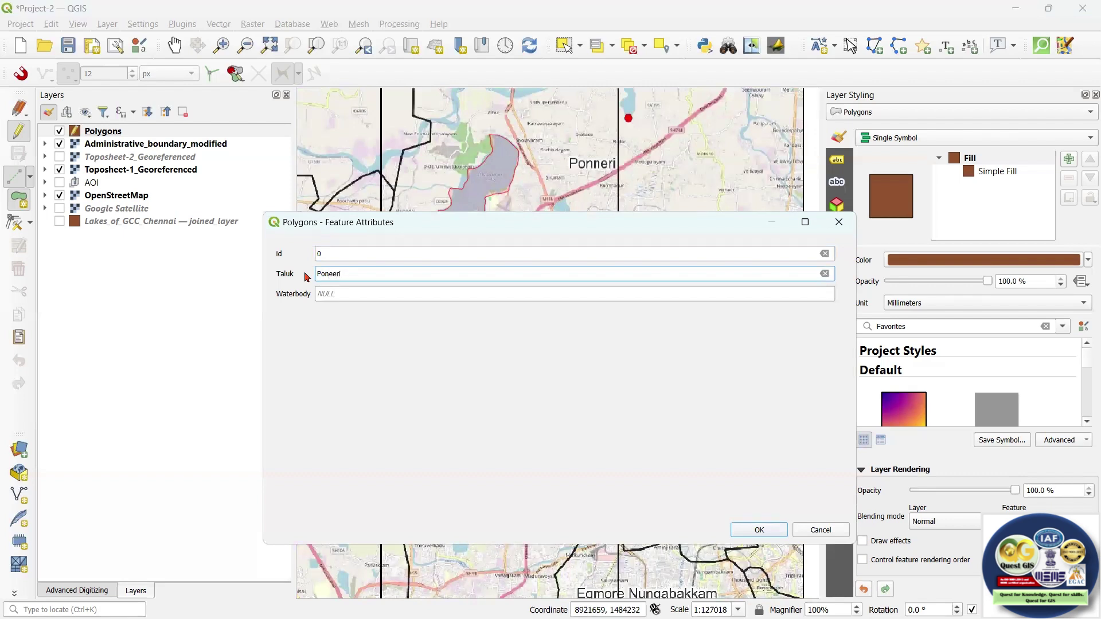
Step: Set the Waterbody attribute to "Sholavarm Lake" and accept the new feature's attributes
left_click(334, 293)
scroll(497, 180, "up", 3)
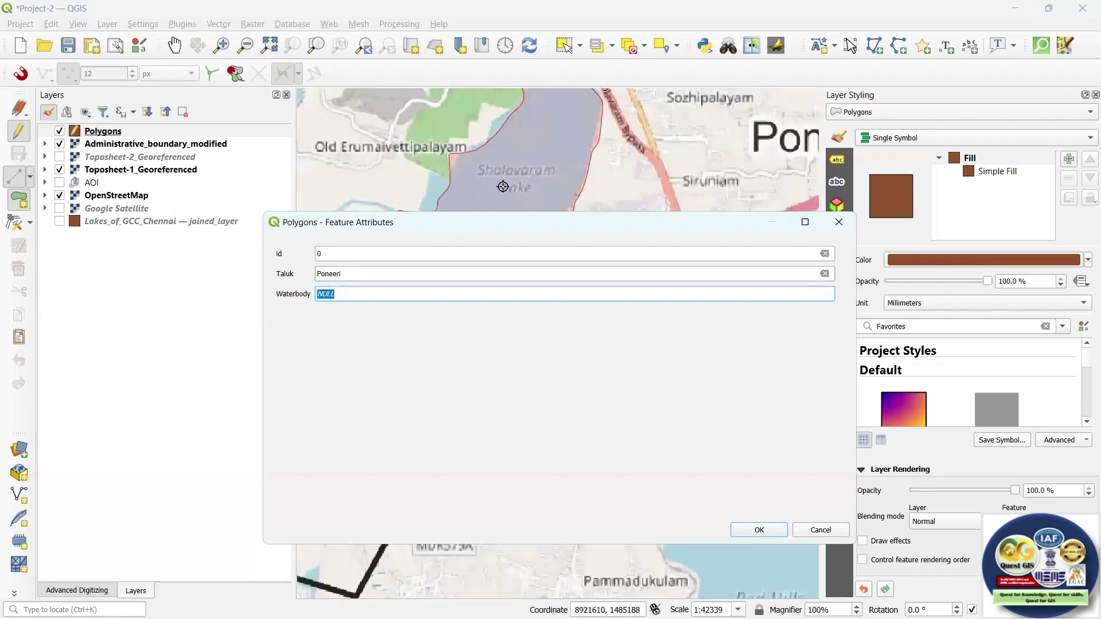
type("Sholavarm Lake")
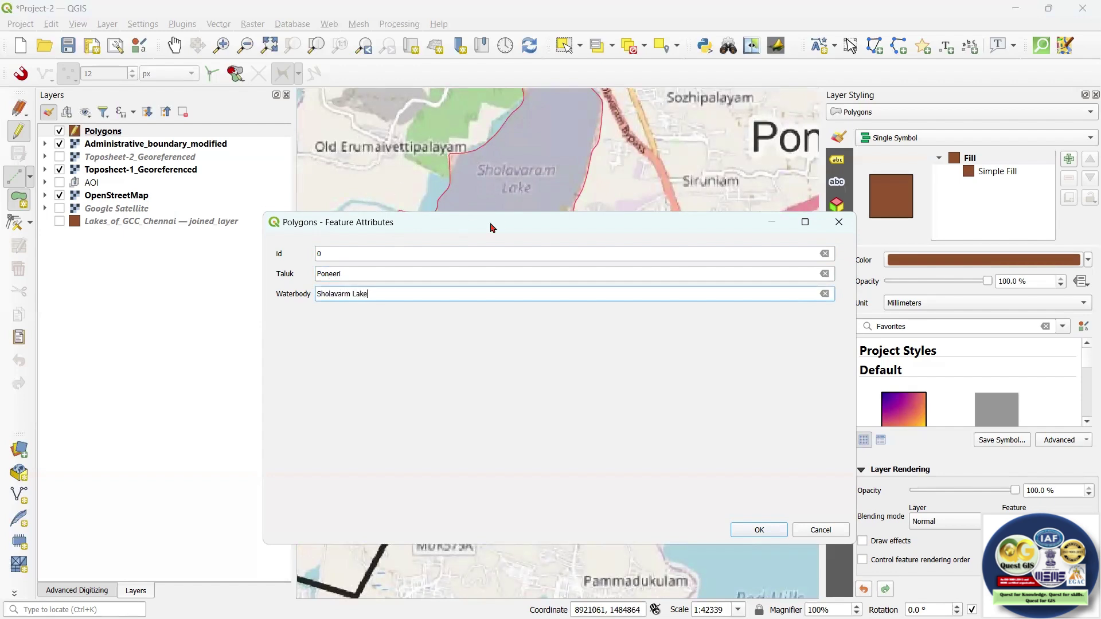
left_click_drag(491, 228, 837, 184)
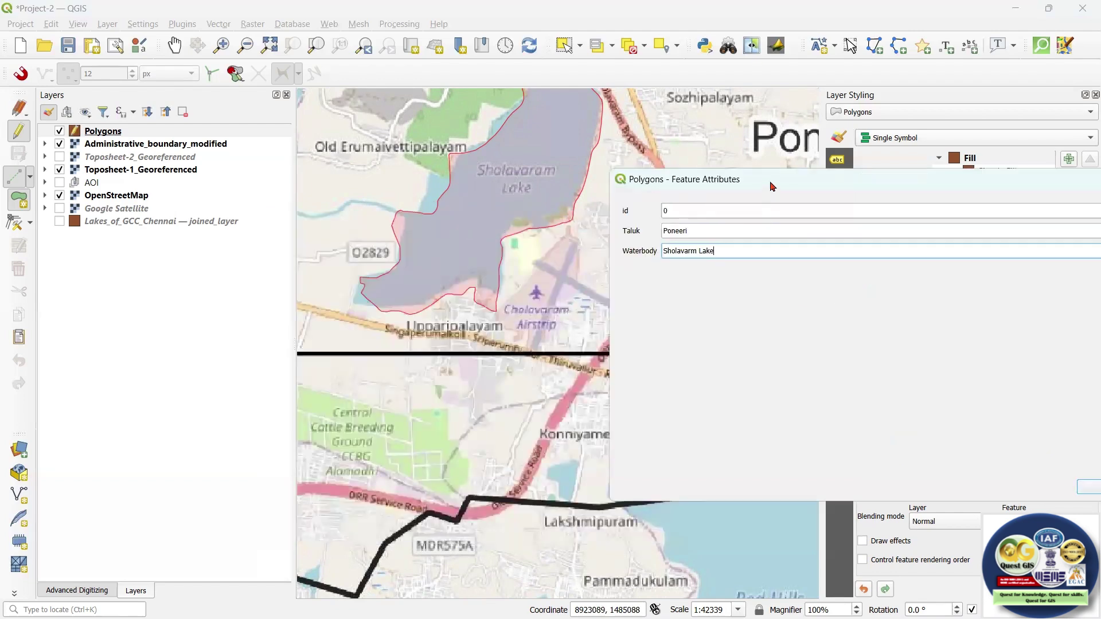
left_click(1006, 450)
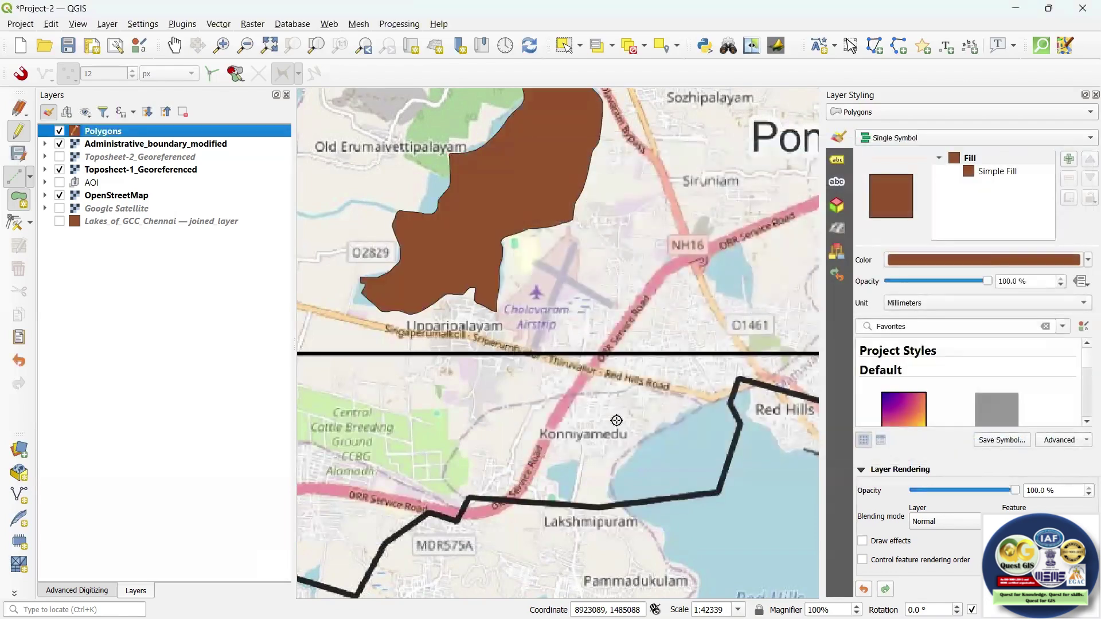
Step: Hide the administrative boundary and toposheet layers, and examine the lake near Mathur MMDA Colony on the OpenStreetMap layer
scroll(613, 409, "down", 2)
scroll(508, 359, "up", 2)
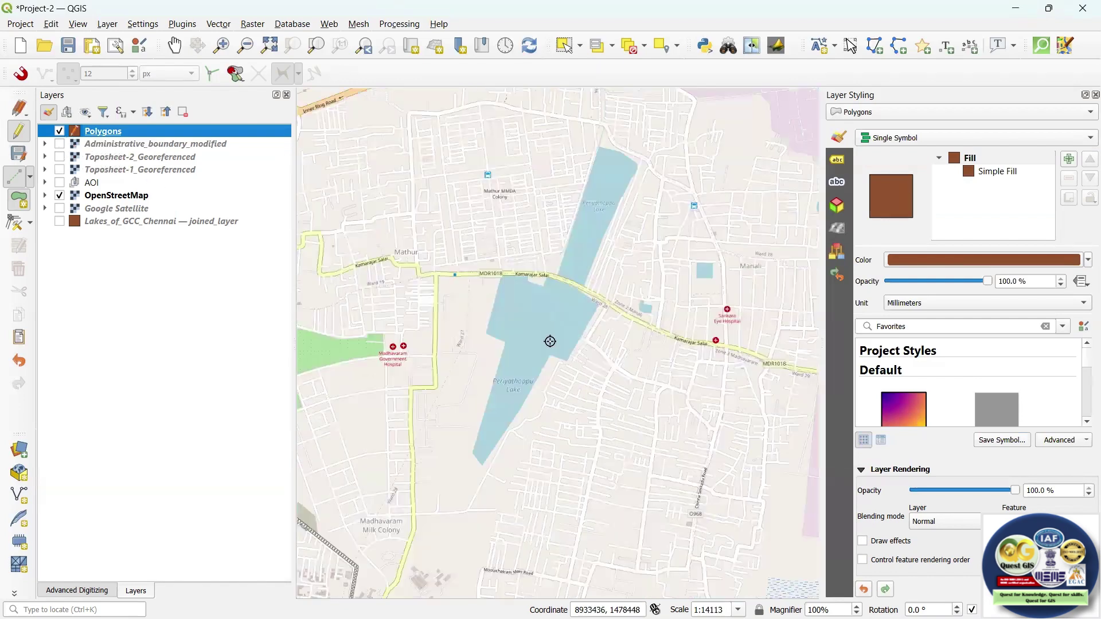
scroll(519, 305, "down", 2)
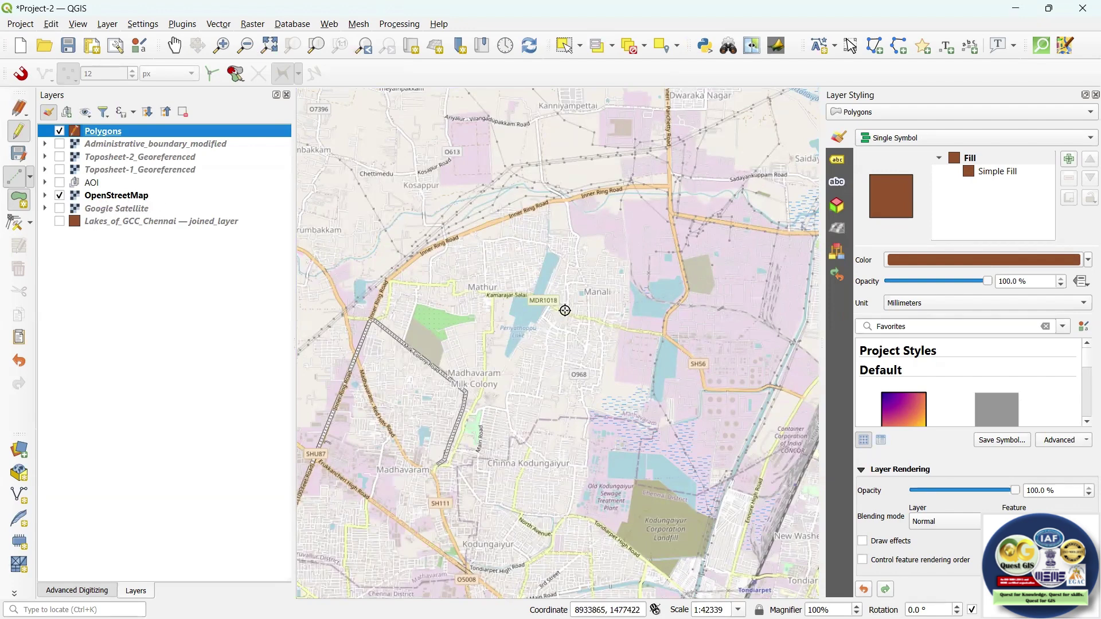
scroll(559, 316, "up", 2)
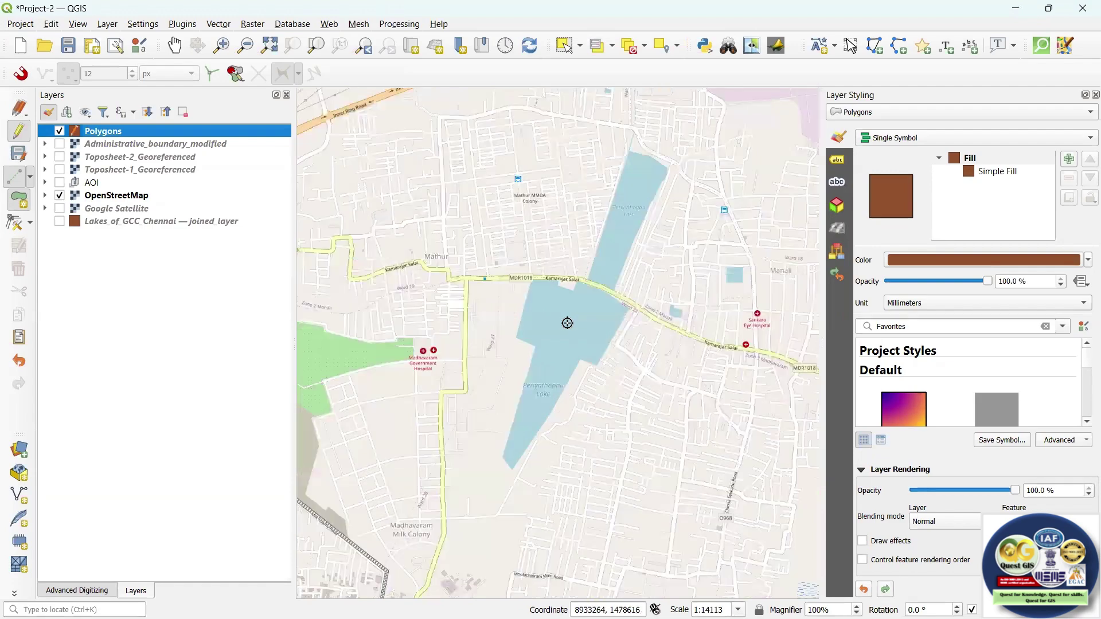
scroll(570, 310, "down", 2)
scroll(570, 306, "down", 2)
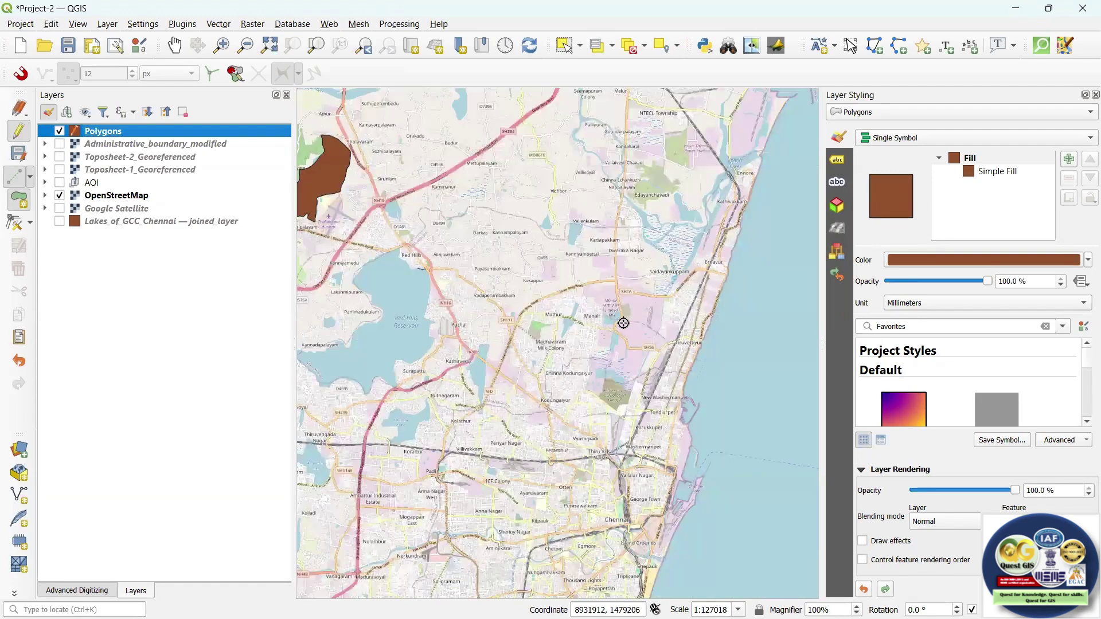
scroll(619, 325, "up", 2)
scroll(630, 331, "up", 2)
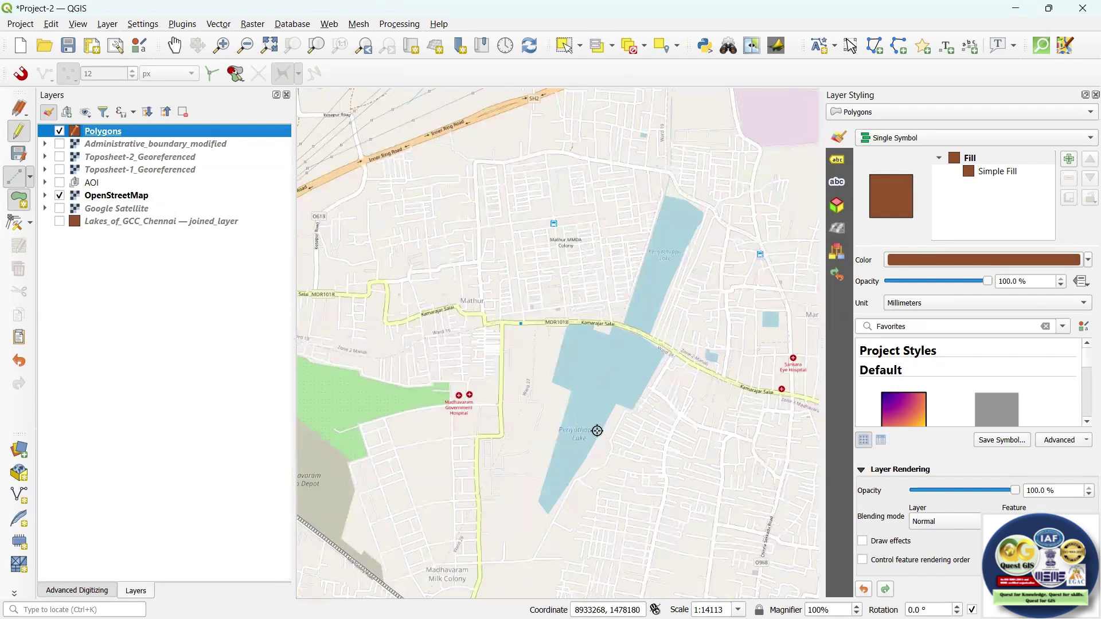
Step: Examine the two parts of Periyathoppu Lake on either side of Kamarajar Salai and their surroundings on the OpenStreetMap layer
scroll(649, 331, "up", 2)
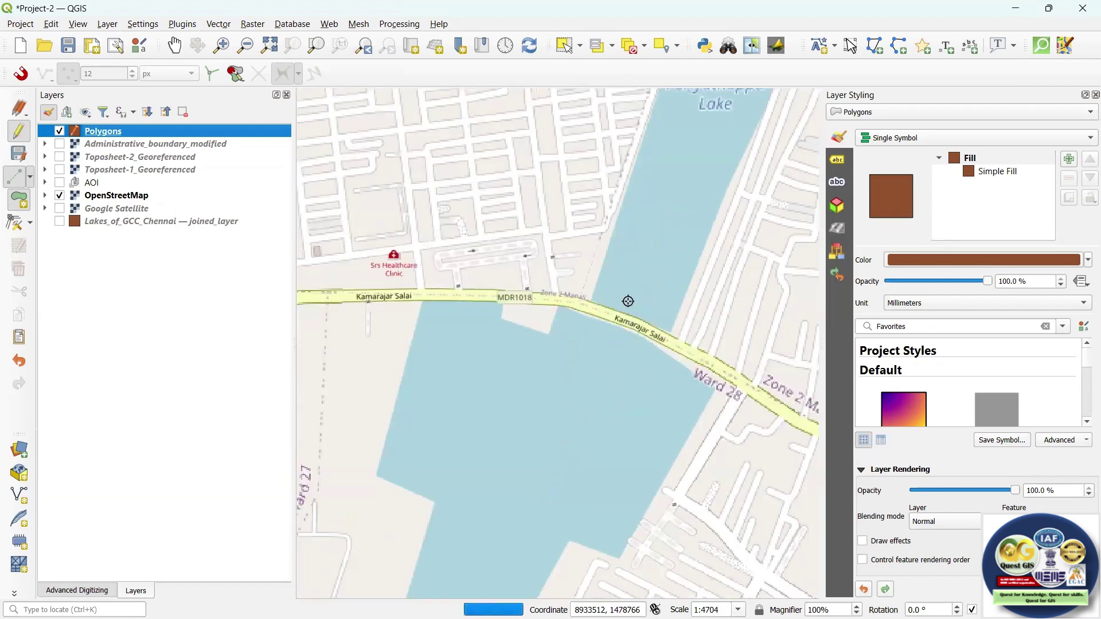
scroll(667, 210, "down", 2)
scroll(668, 206, "up", 2)
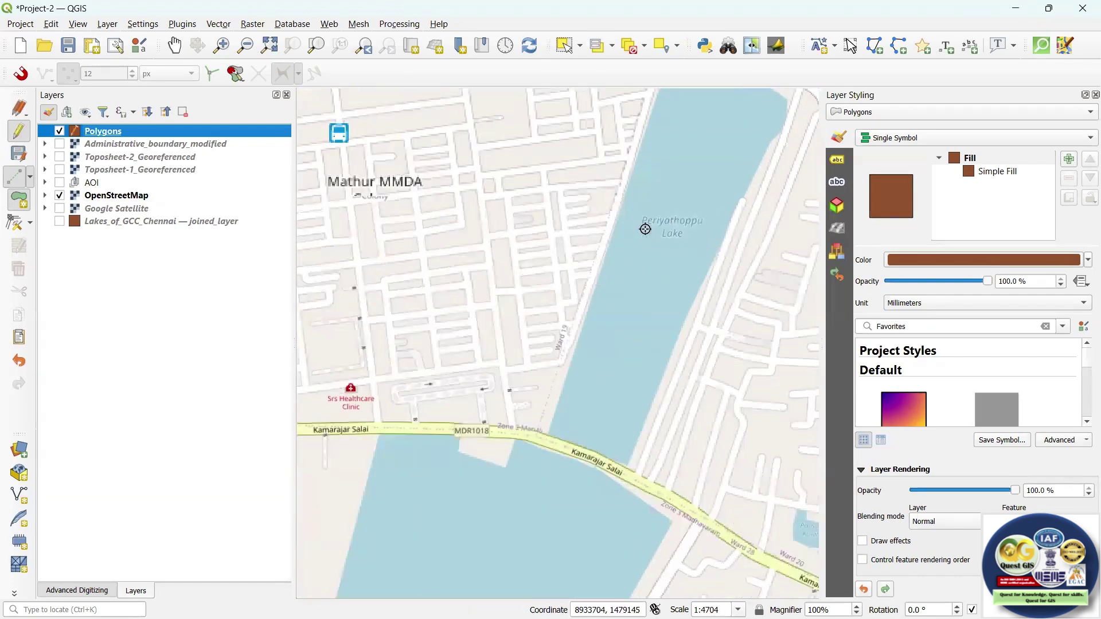
scroll(672, 247, "down", 2)
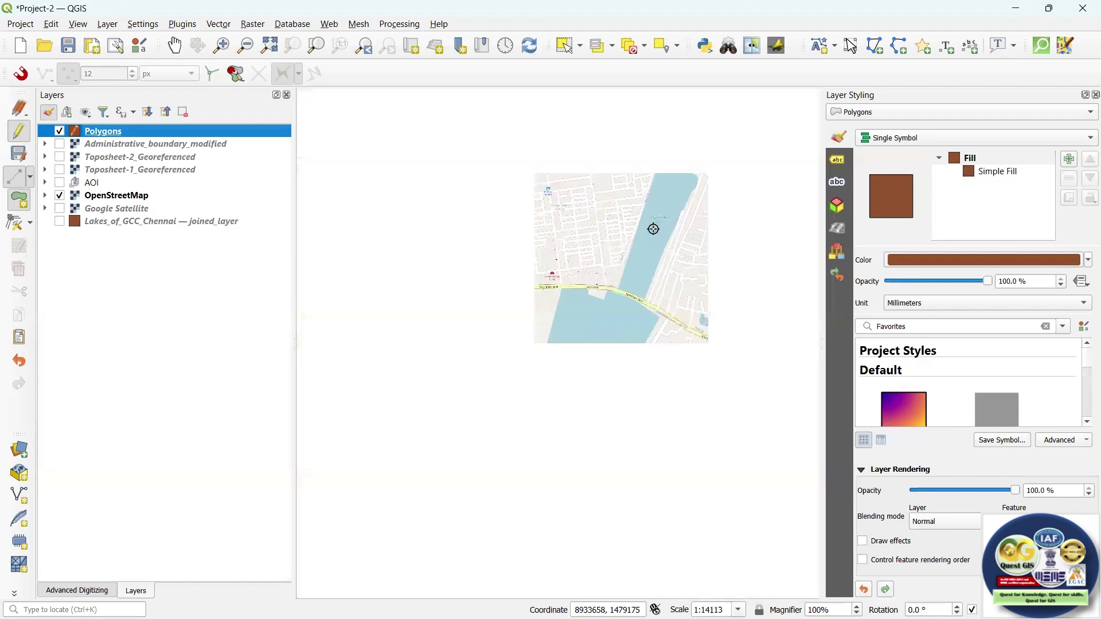
scroll(654, 179, "up", 2)
scroll(639, 176, "up", 2)
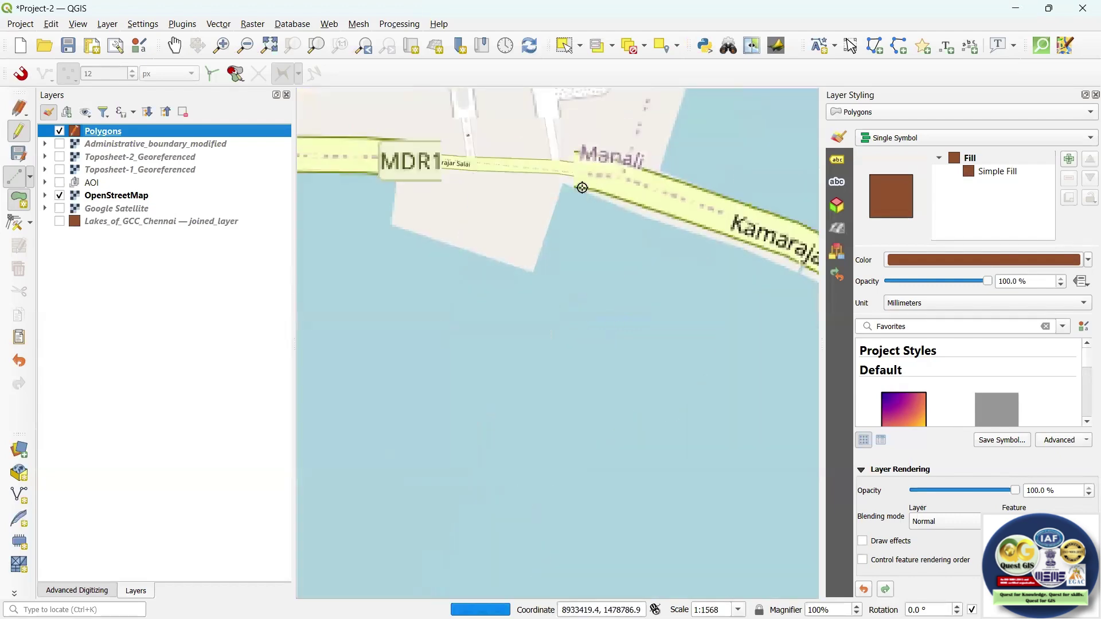
scroll(654, 226, "down", 2)
scroll(711, 229, "up", 2)
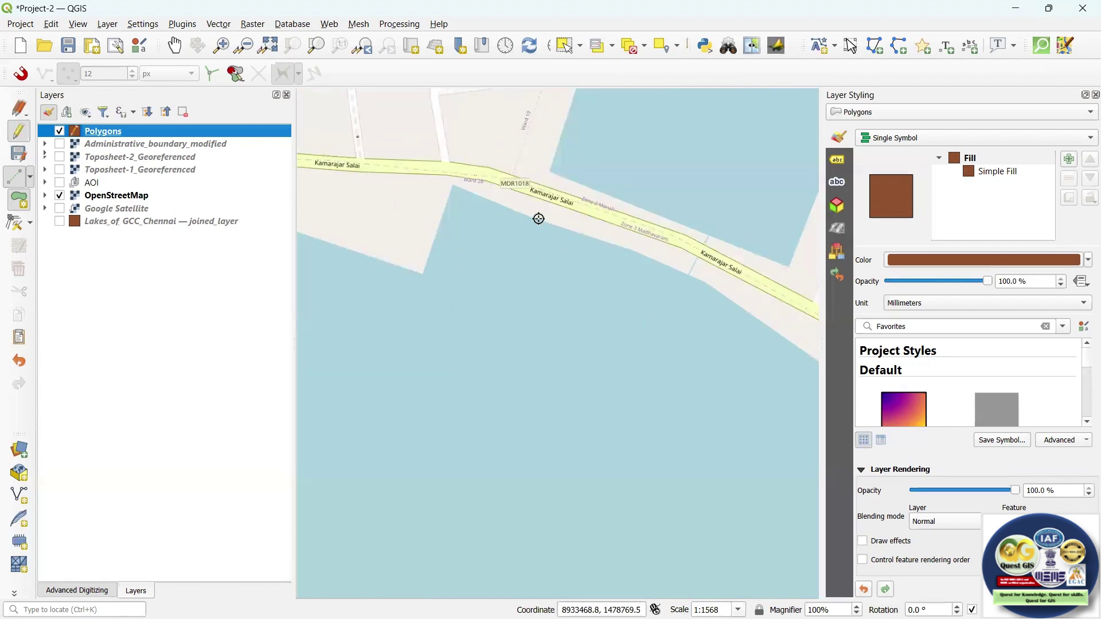
scroll(545, 199, "down", 2)
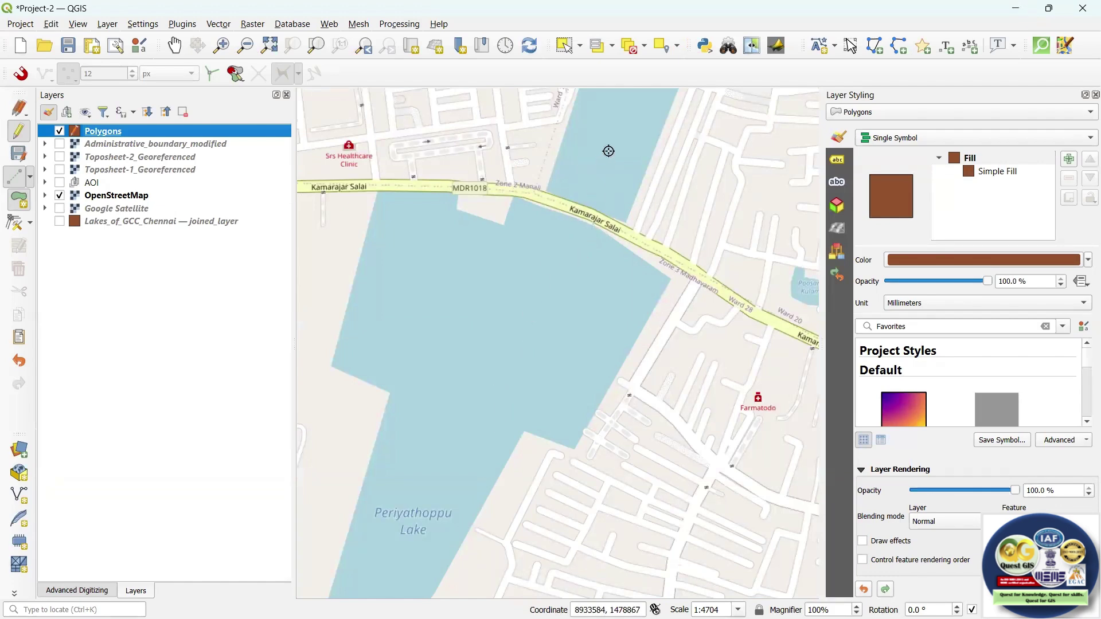
scroll(559, 309, "down", 2)
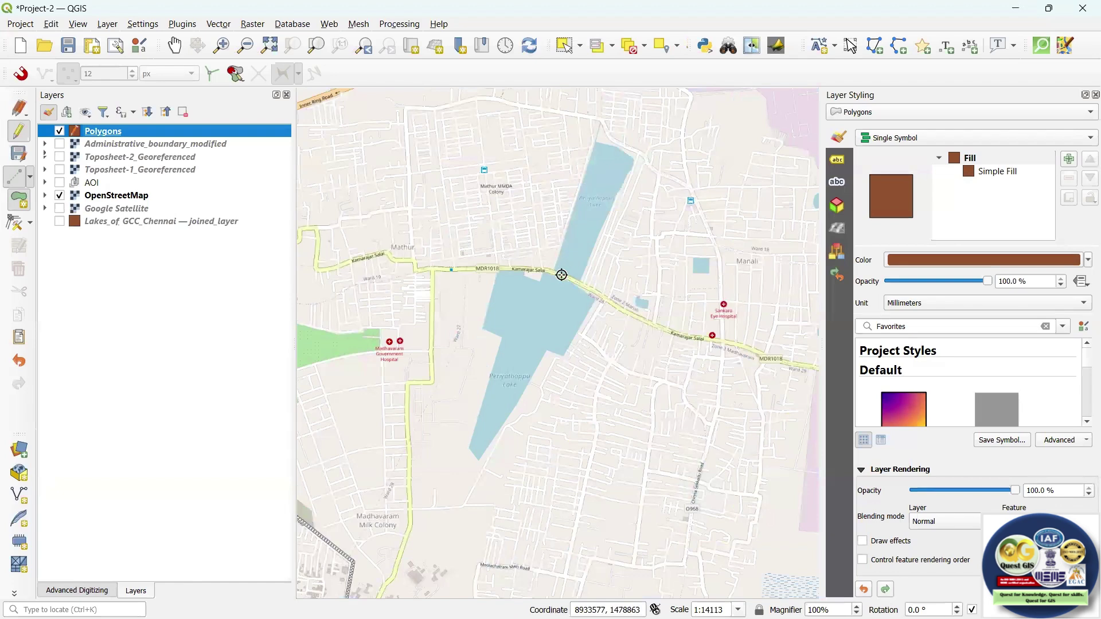
scroll(557, 290, "down", 2)
scroll(559, 256, "down", 2)
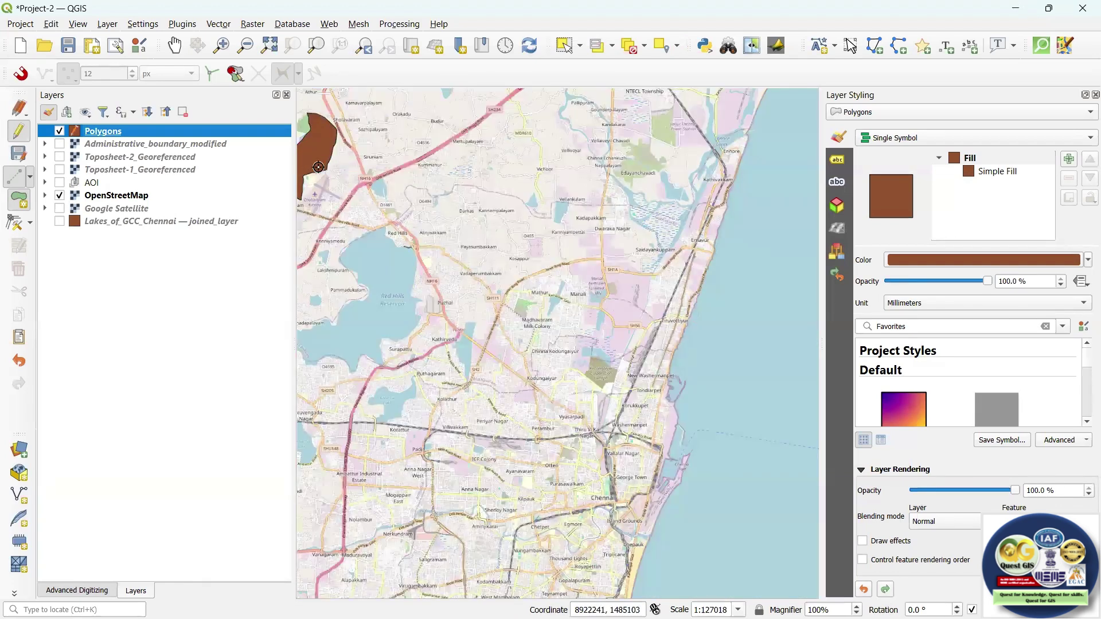
scroll(571, 305, "up", 2)
scroll(519, 242, "up", 2)
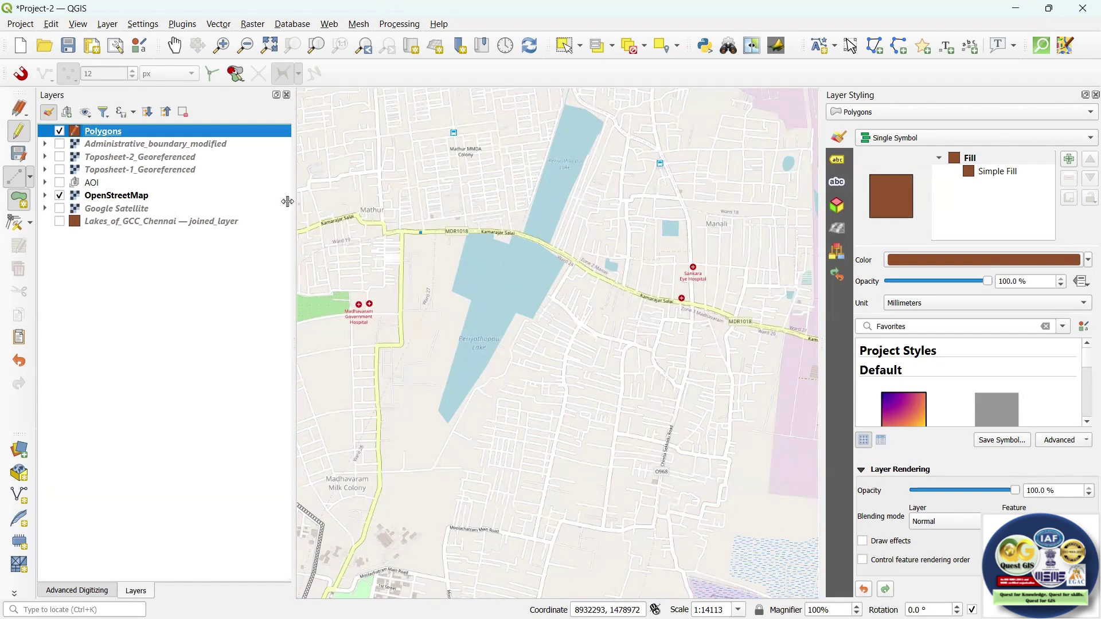
Step: Show the Advanced Digitizing Toolbar
right_click(873, 31)
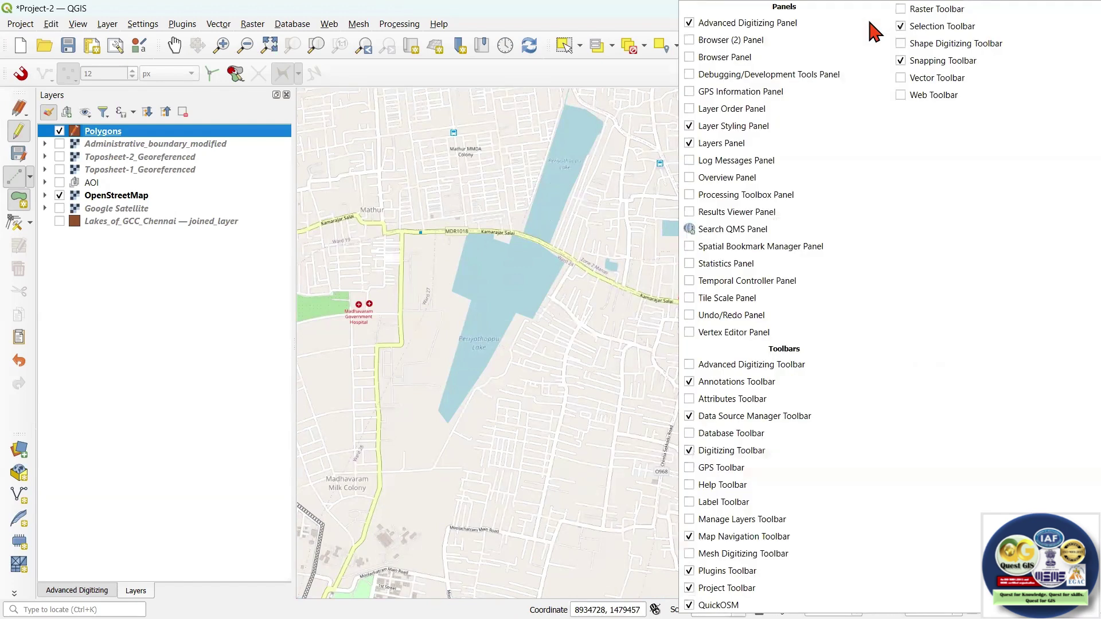
left_click(690, 365)
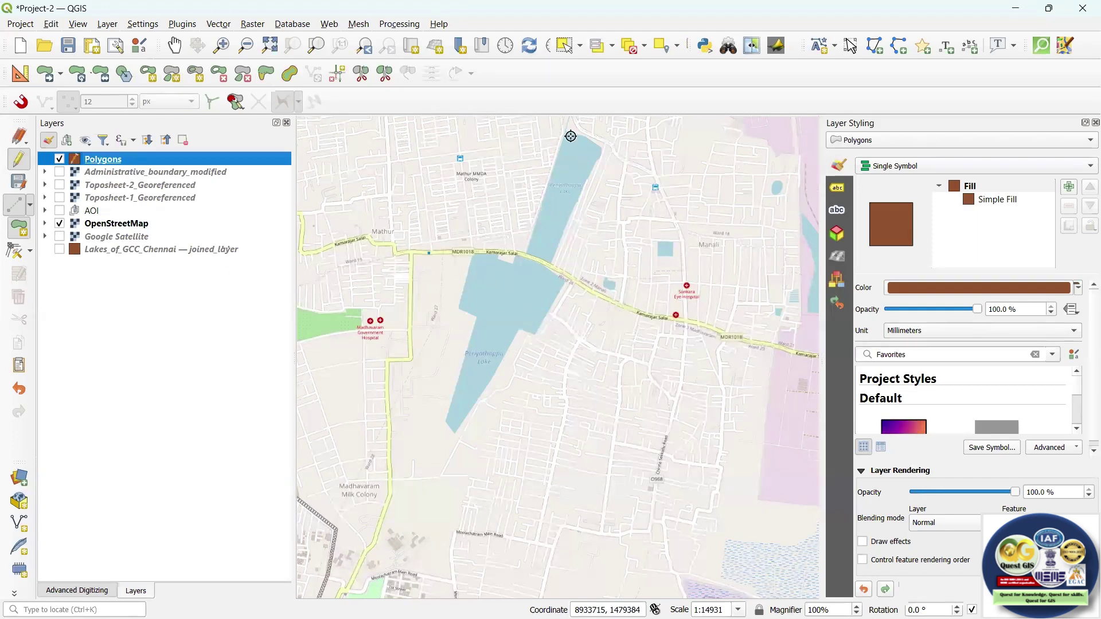
Step: Begin a polygon on the northern part of Periyathoppu Lake, tracing its edge along Kamarajar Salai and the lower eastern shore
scroll(568, 172, "up", 2)
scroll(436, 488, "up", 2)
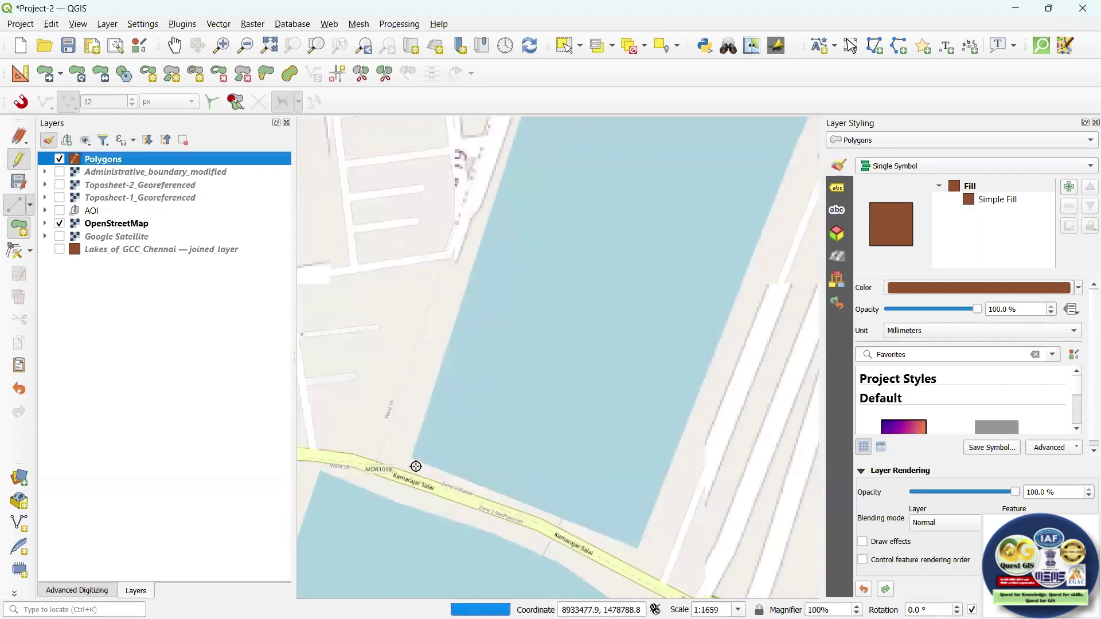
left_click(410, 458)
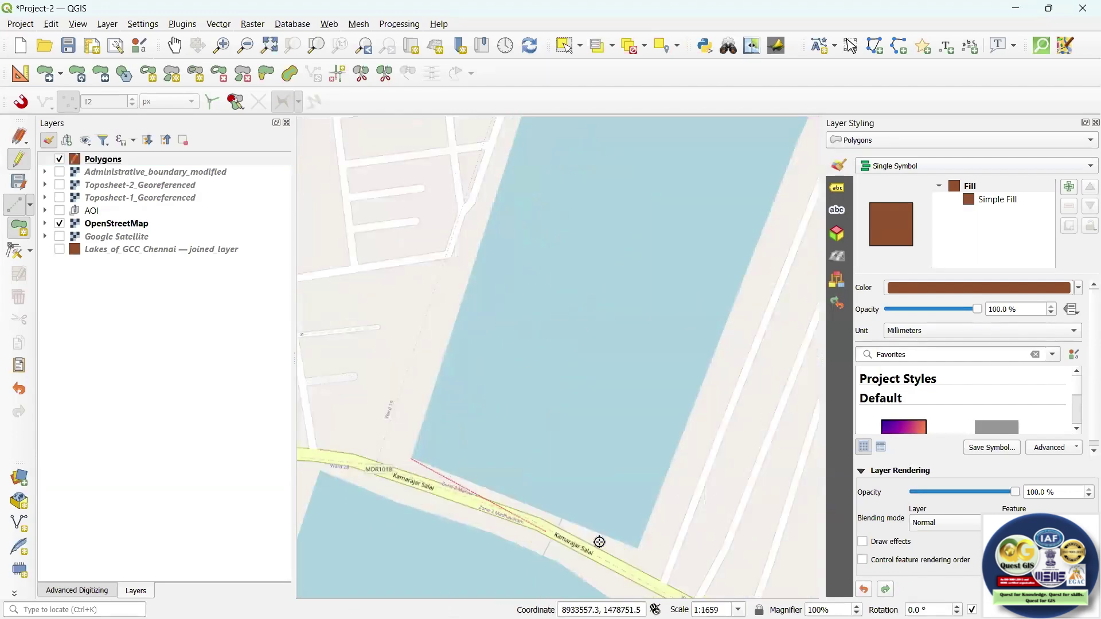
left_click(637, 549)
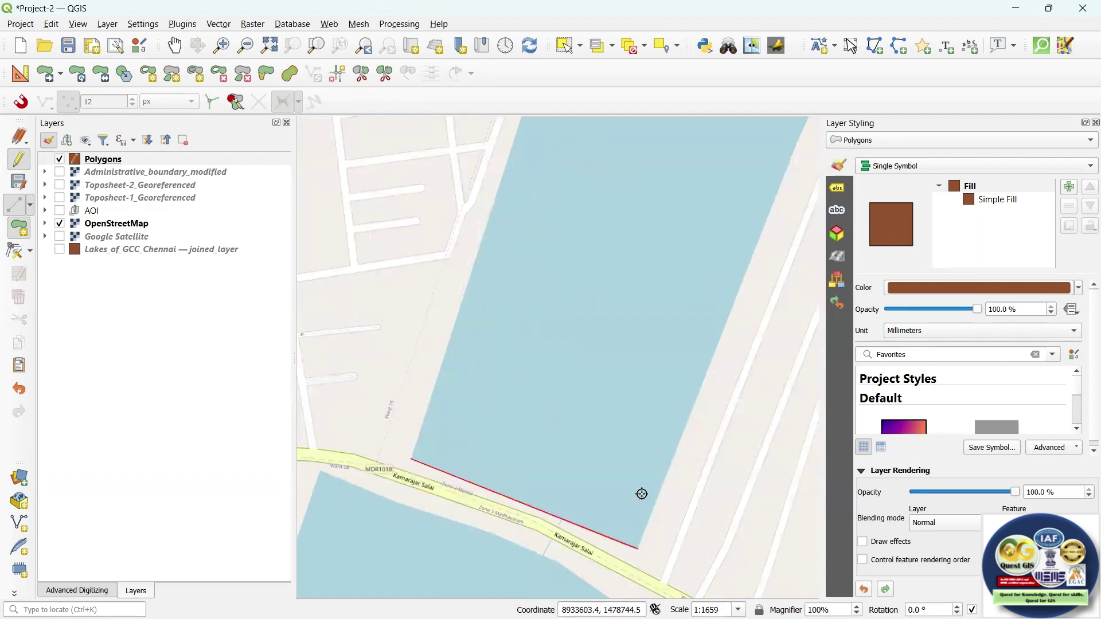
scroll(627, 505, "down", 1)
scroll(692, 356, "up", 1)
left_click(661, 385)
left_click(742, 220)
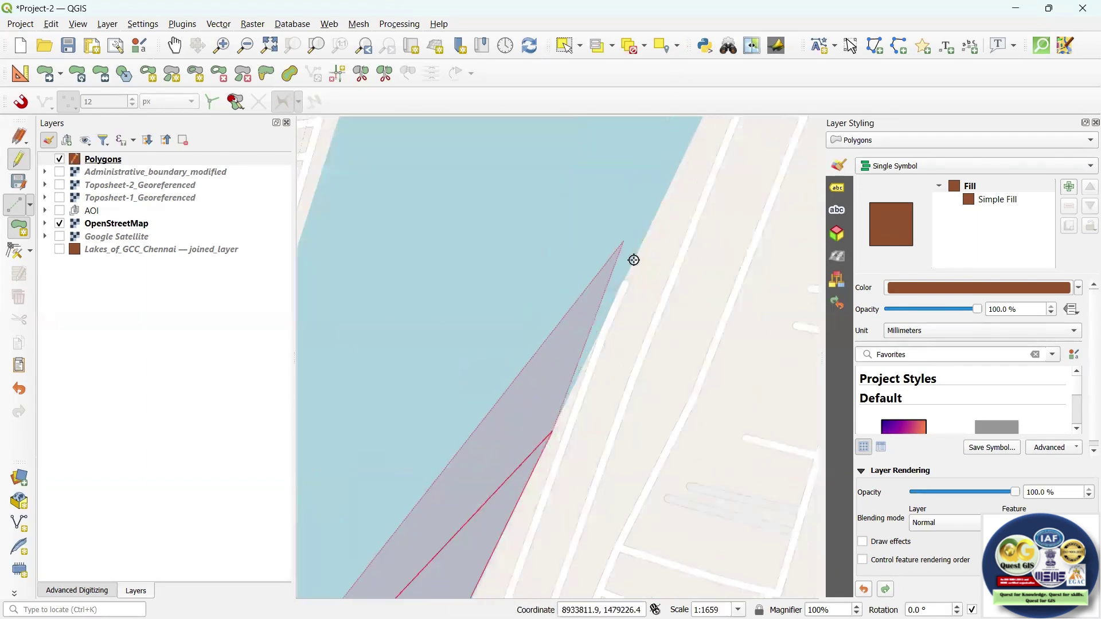
Step: Continue the polygon up the eastern shore, around the northeast corner and along the northern edge to the northwest corner
scroll(627, 224, "down", 1)
scroll(688, 179, "up", 1)
left_click(674, 225)
left_click(678, 166)
scroll(672, 189, "down", 1)
scroll(642, 136, "up", 1)
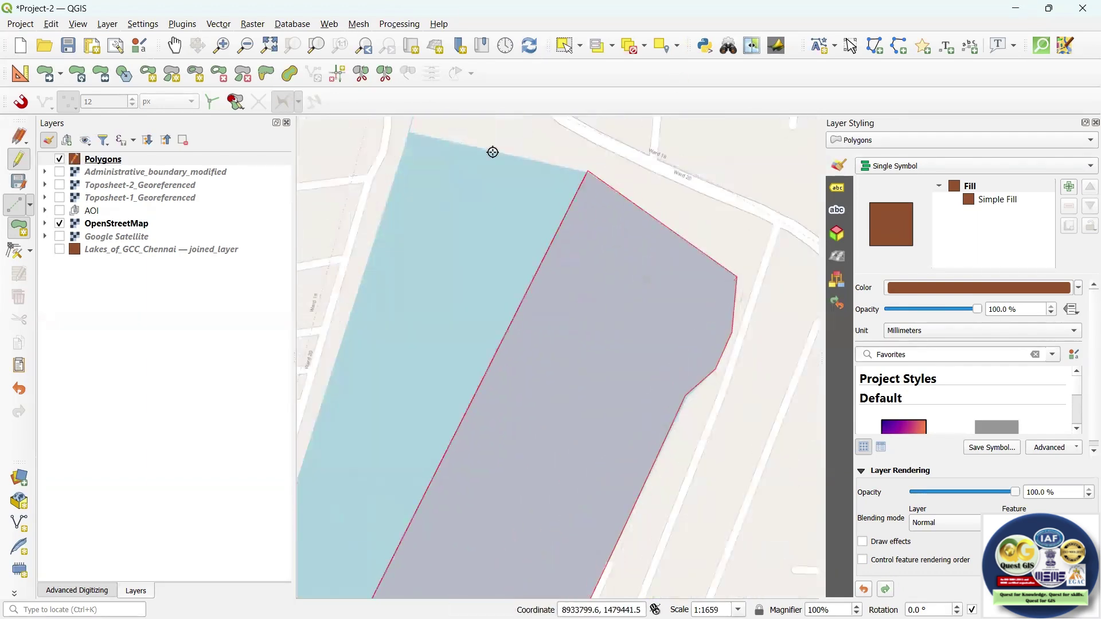
left_click(587, 170)
left_click(406, 131)
Step: Finish the northern lake polygon along its western shore and set its id attribute to 1
scroll(475, 135, "down", 3)
scroll(425, 175, "up", 4)
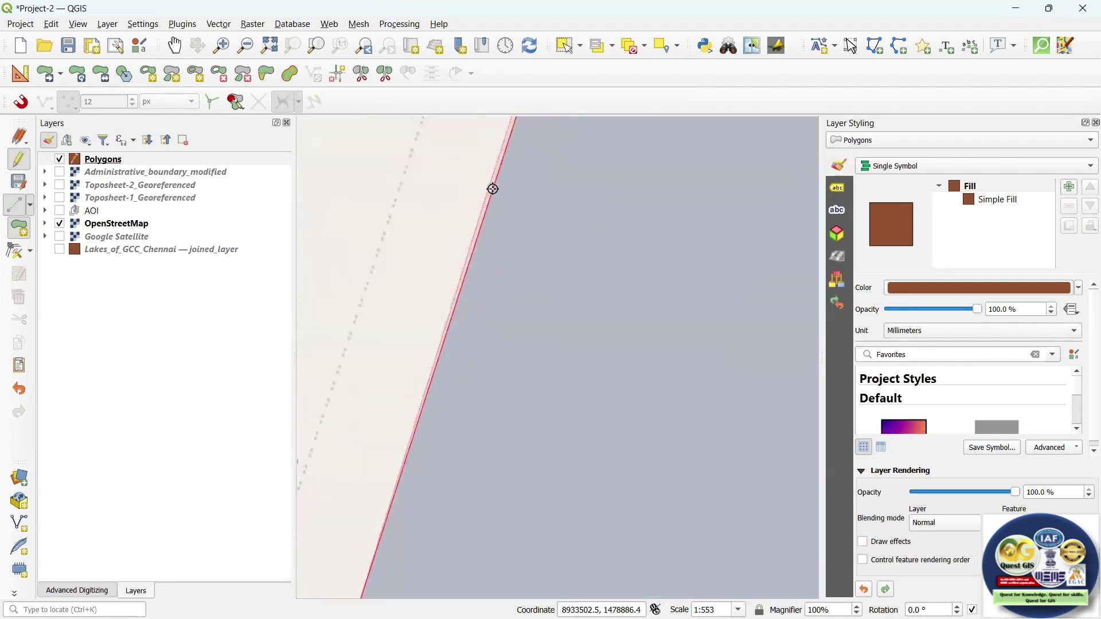
scroll(493, 189, "down", 1)
right_click(493, 189)
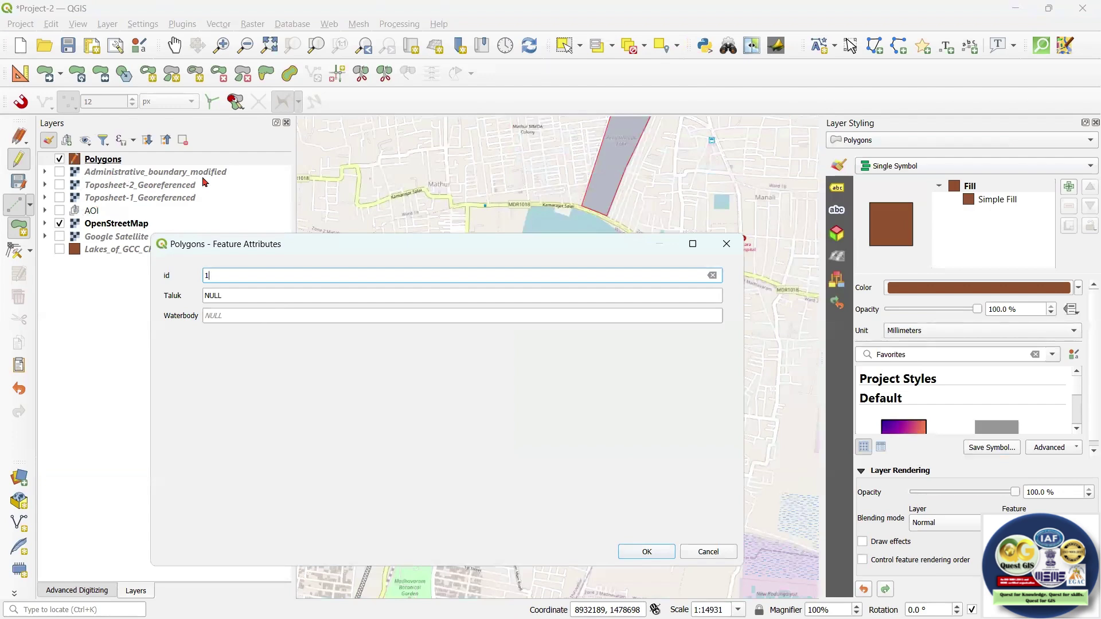
Step: Show the Administrative_boundary_modified layer to check the lake's taluk, and set the Taluk attribute to "Saidapet"
left_click(60, 172)
scroll(534, 189, "down", 3)
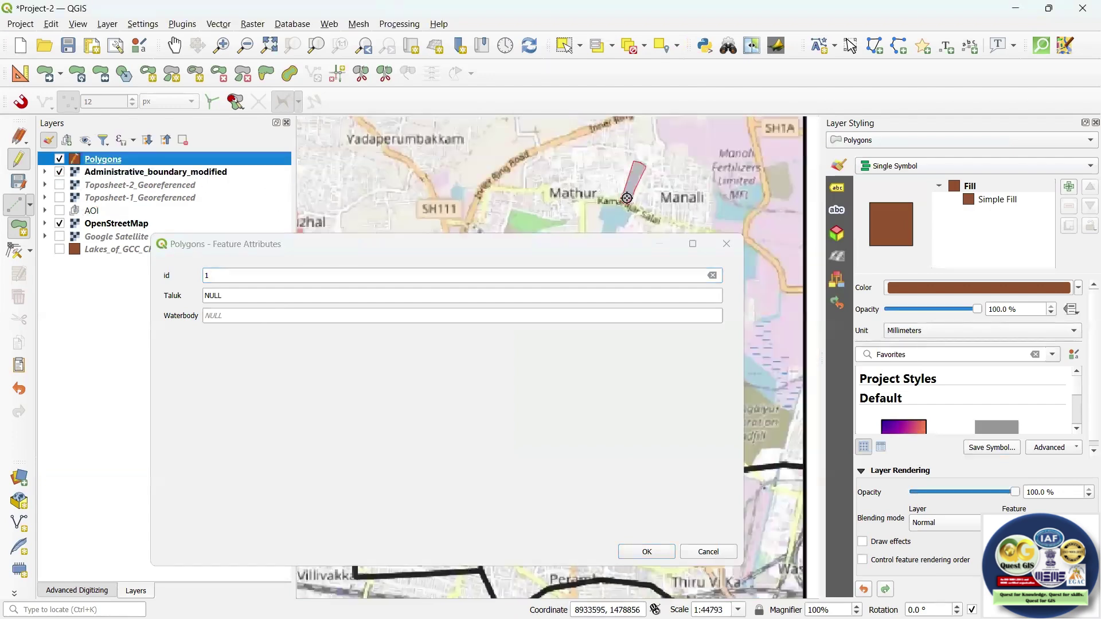
scroll(534, 189, "down", 3)
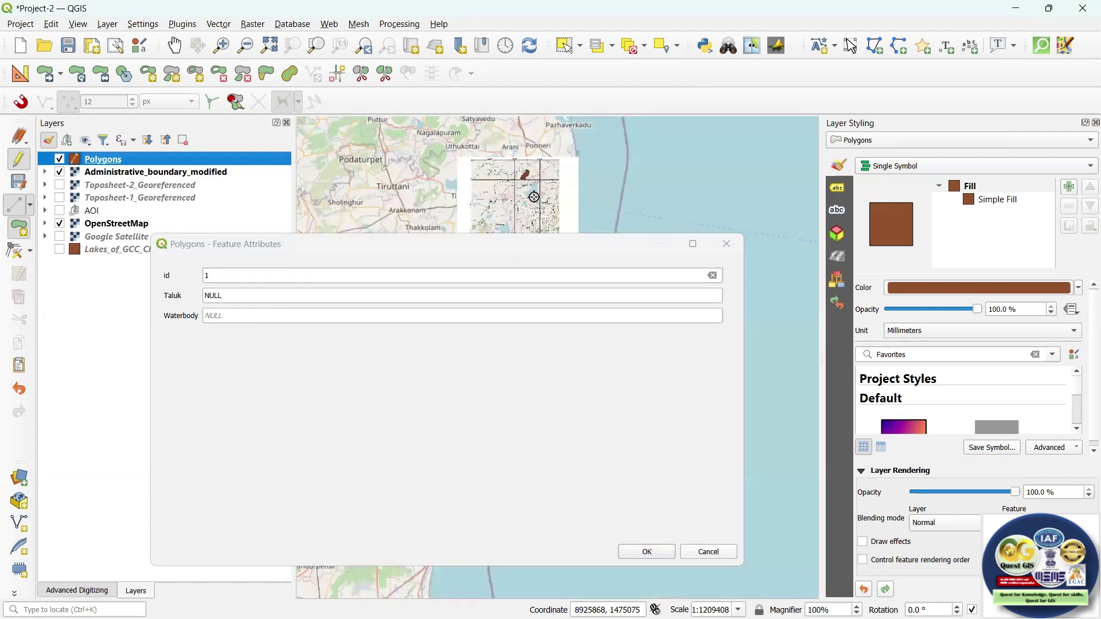
scroll(524, 197, "up", 3)
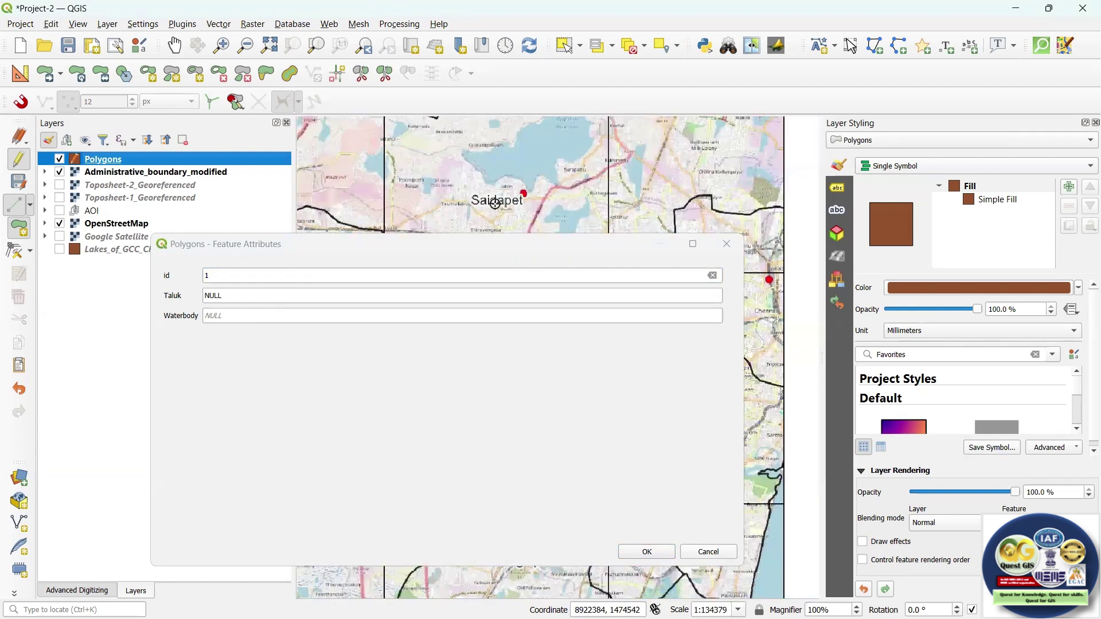
left_click(237, 297)
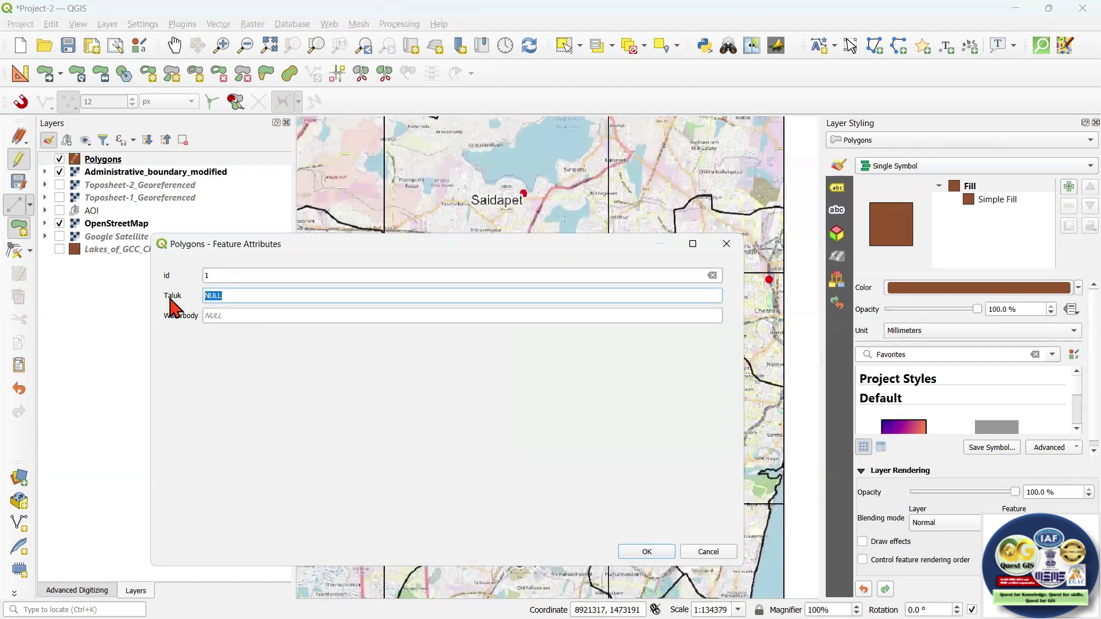
type("SA")
scroll(537, 175, "down", 2)
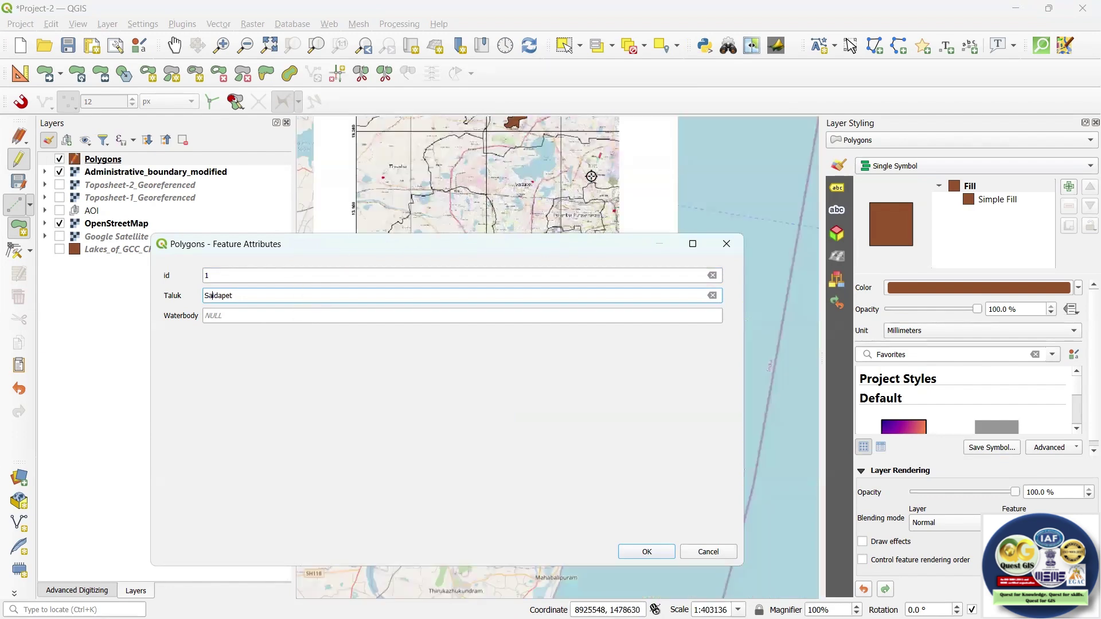
scroll(570, 166, "up", 2)
scroll(557, 216, "down", 2)
scroll(558, 214, "up", 5)
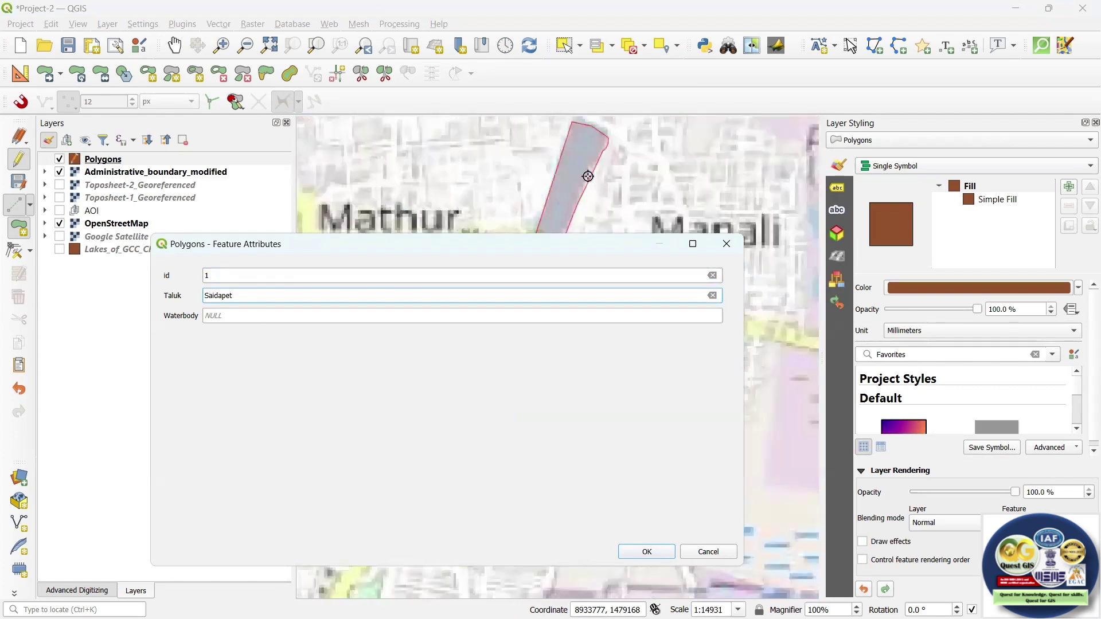
Step: Hide the administrative boundary layer, set the Waterbody attribute to "Periyathoppu Lake" and accept the new feature's attributes
left_click(60, 172)
scroll(574, 172, "up", 2)
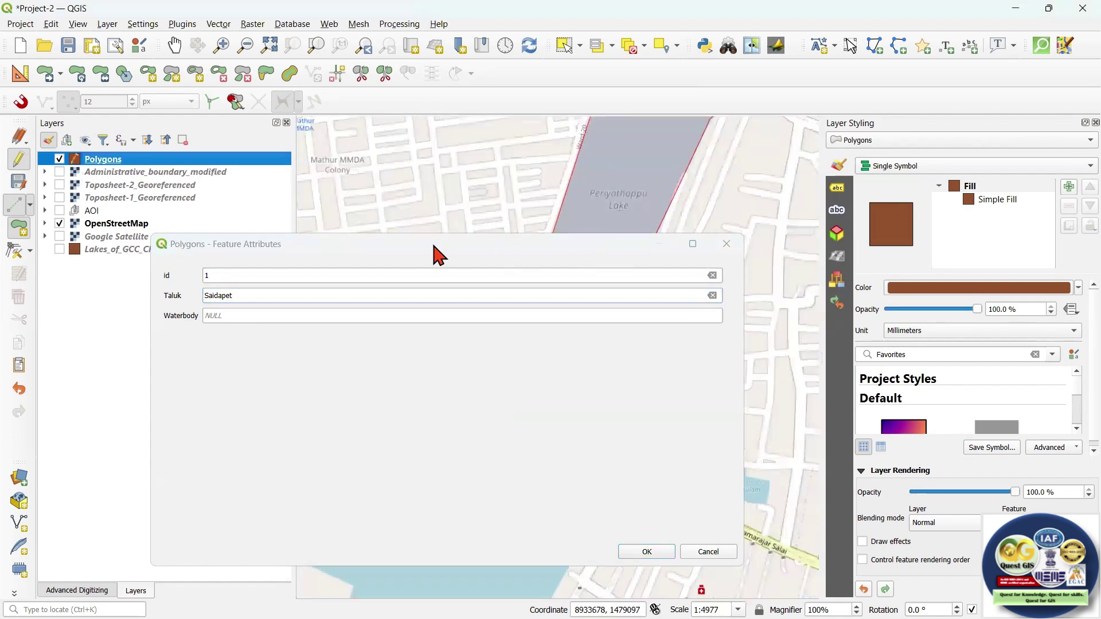
left_click_drag(298, 251, 574, 313)
left_click(503, 379)
type("Periyathoppu Lake")
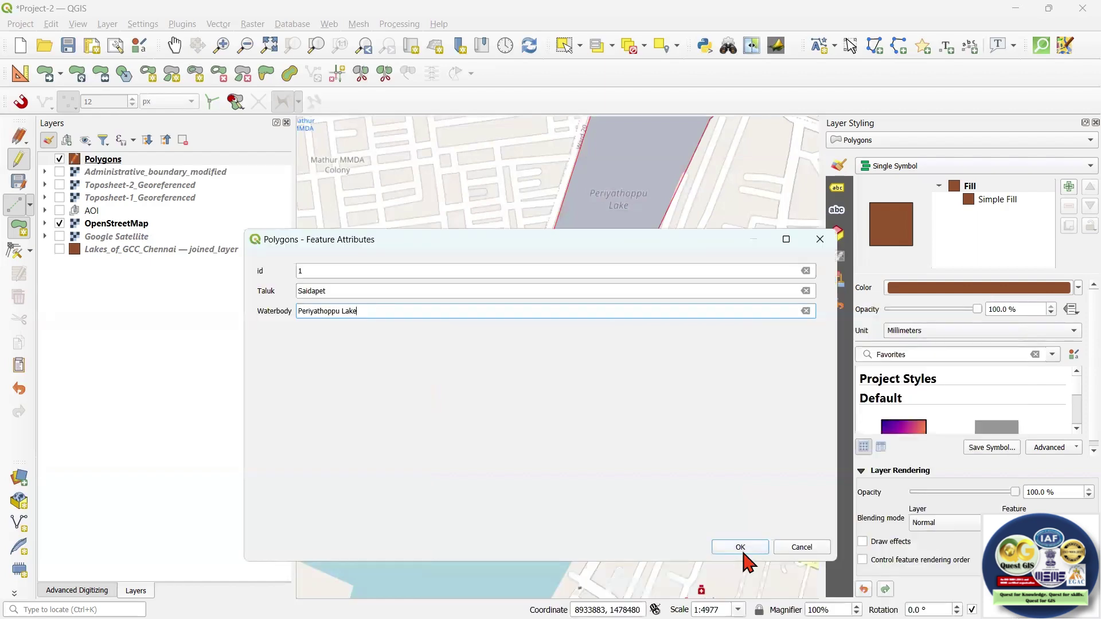
left_click(740, 546)
Step: Select the digitized northern Periyathoppu Lake polygon and activate the Add Part tool for it
scroll(644, 373, "down", 2)
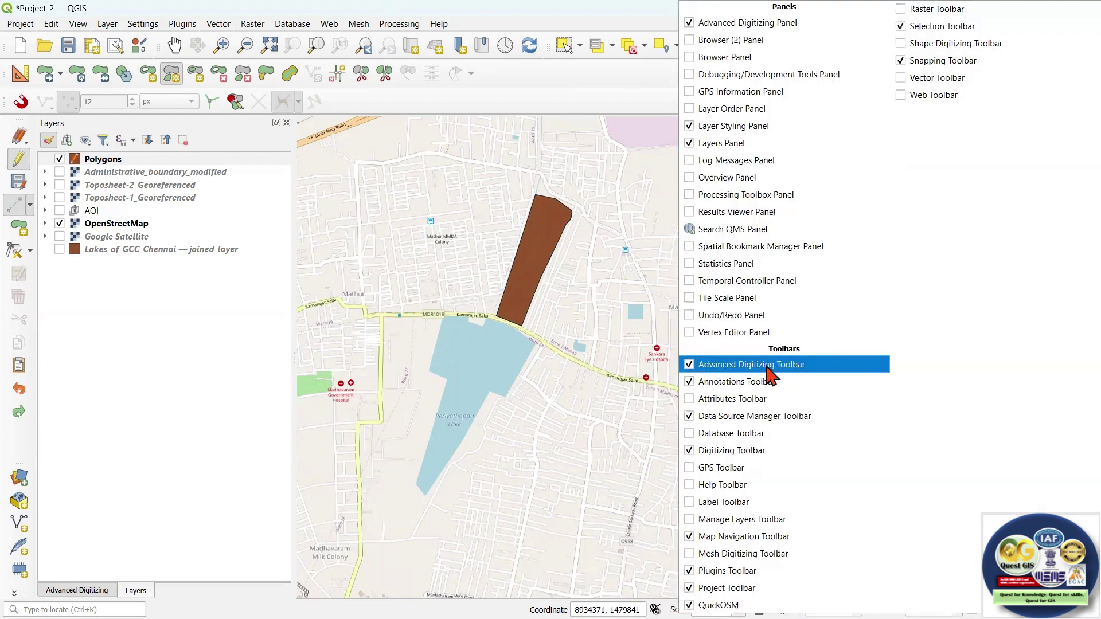
left_click(666, 24)
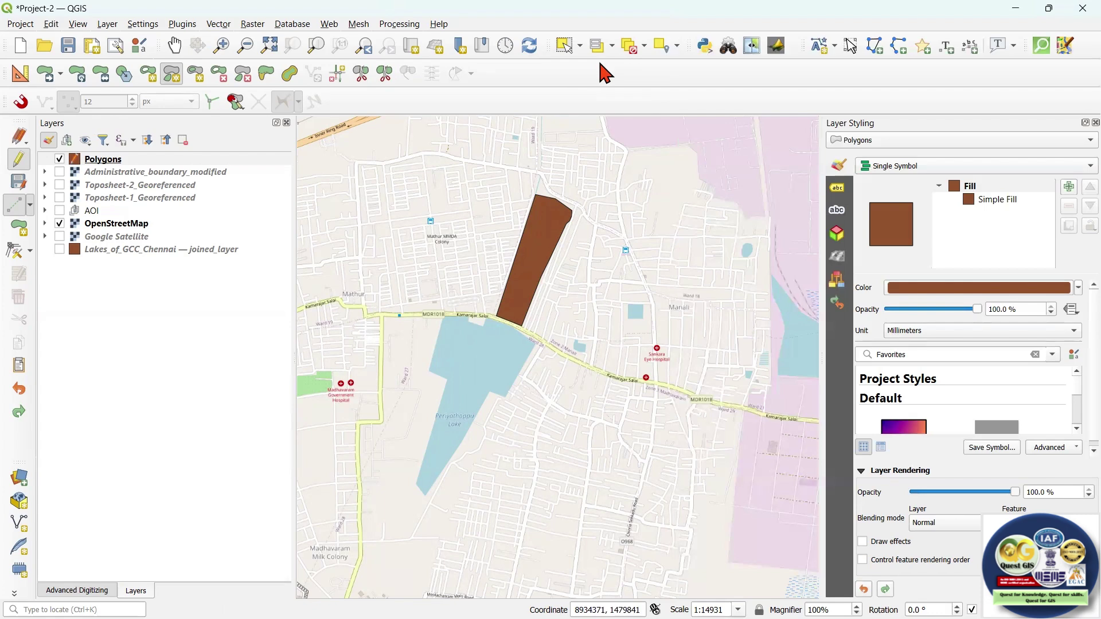
left_click(172, 83)
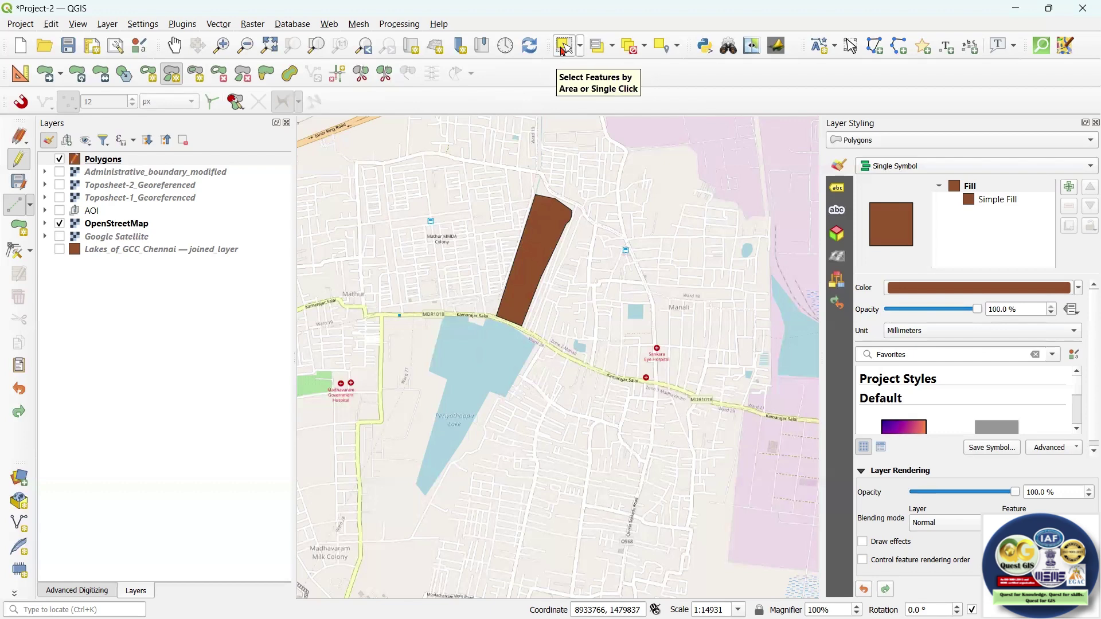
left_click(564, 51)
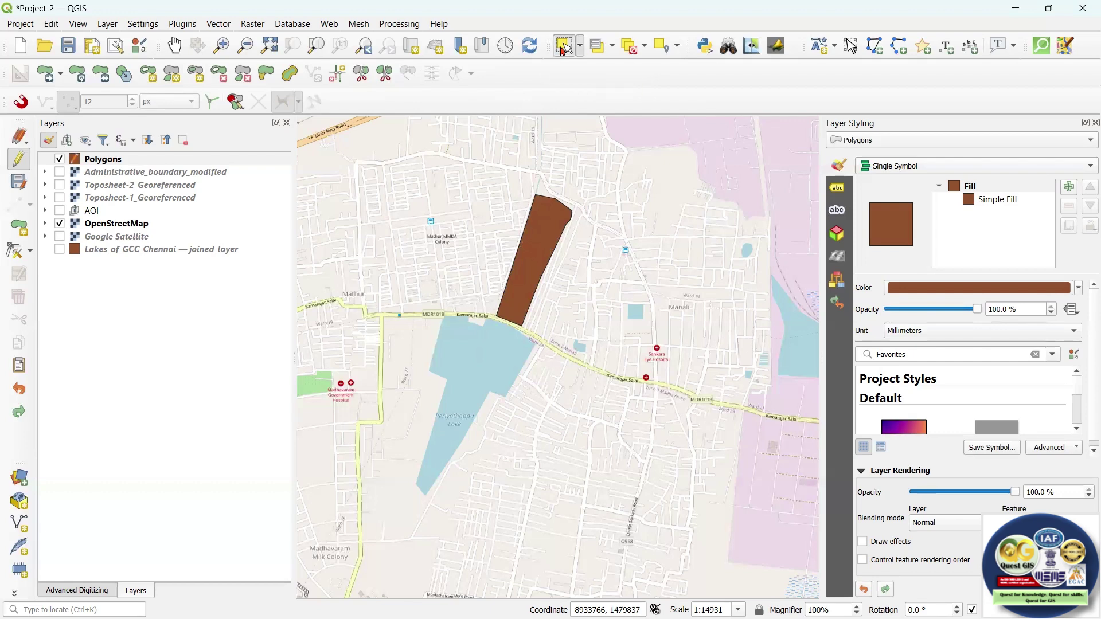
left_click(552, 235)
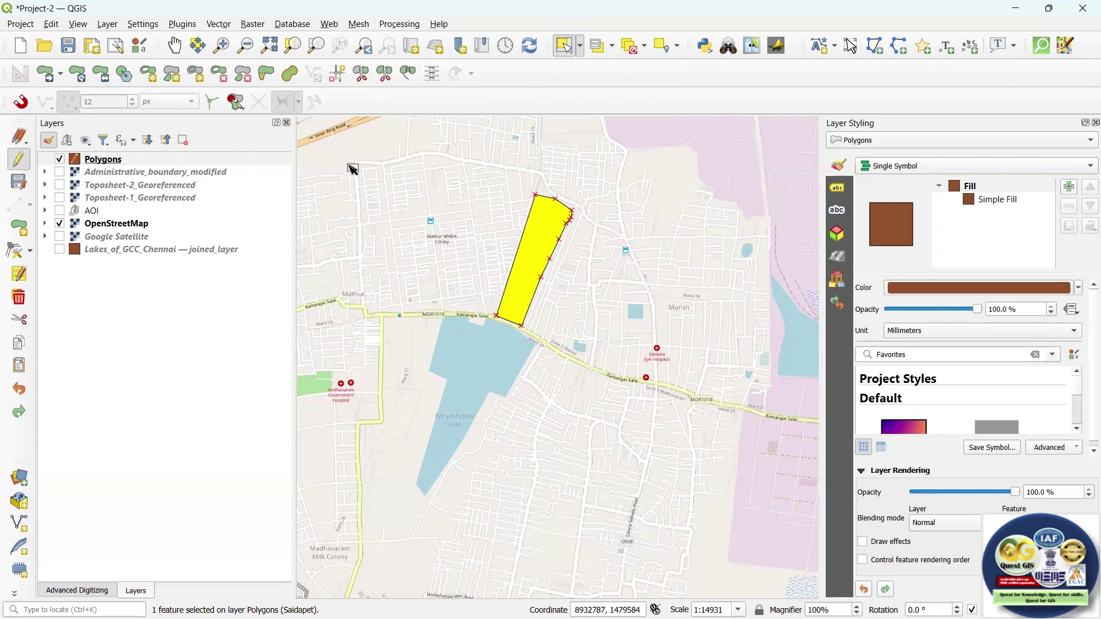
left_click(172, 75)
left_click(174, 78)
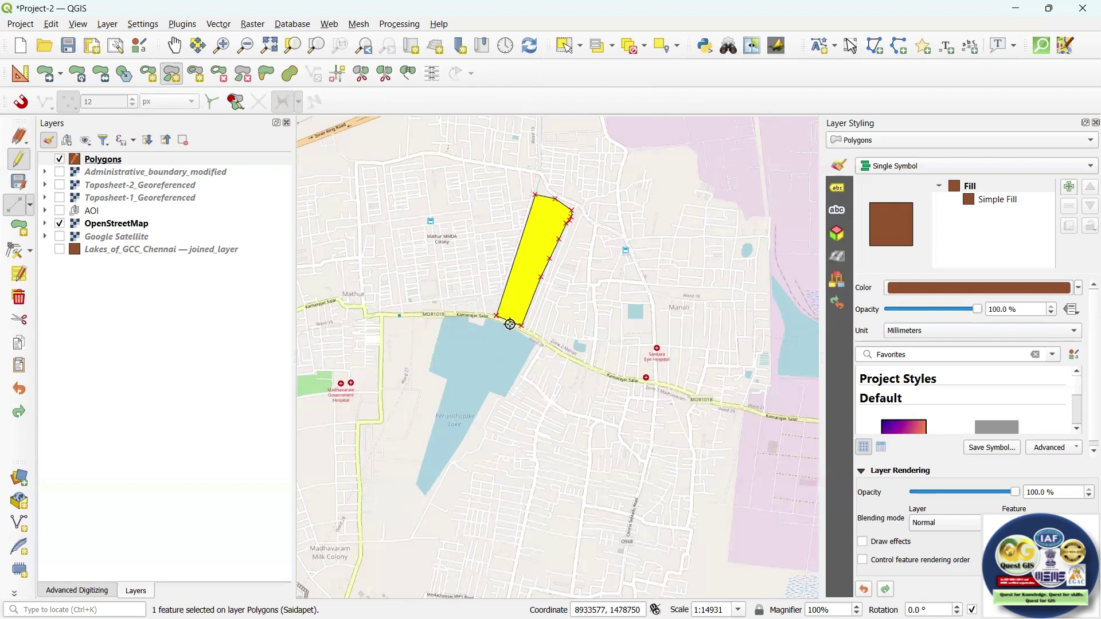
scroll(496, 324, "up", 2)
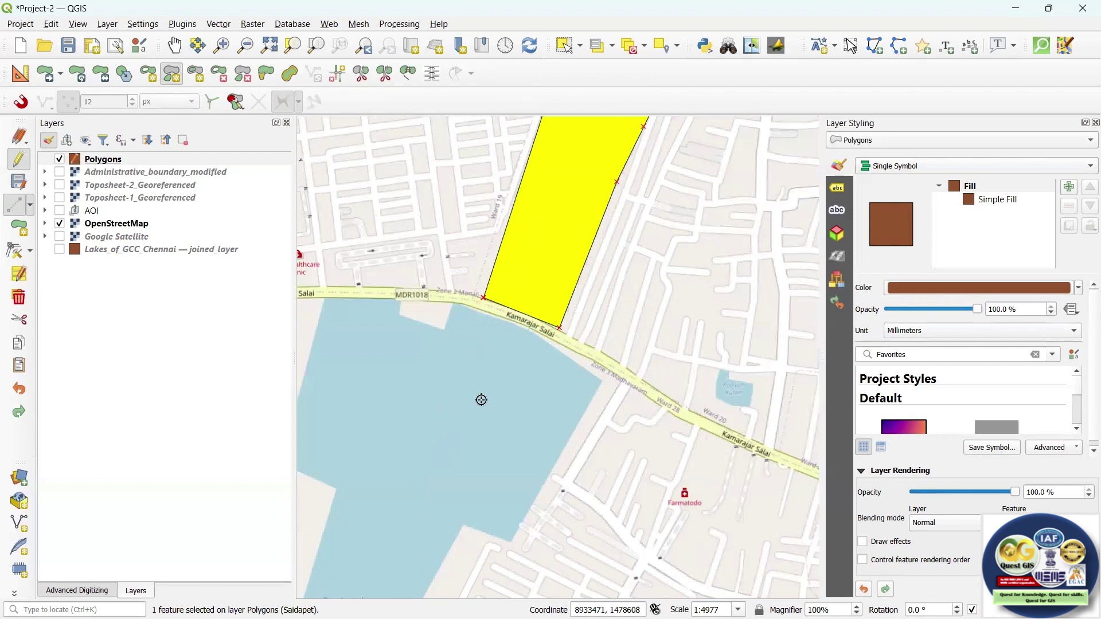
scroll(481, 400, "down", 2)
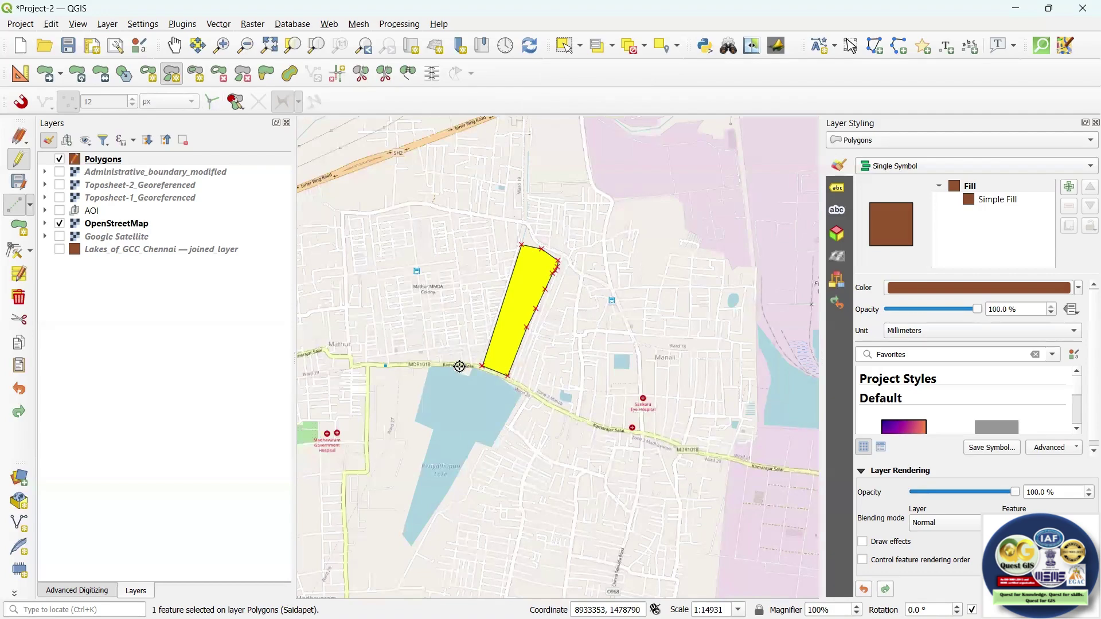
scroll(441, 331, "down", 2)
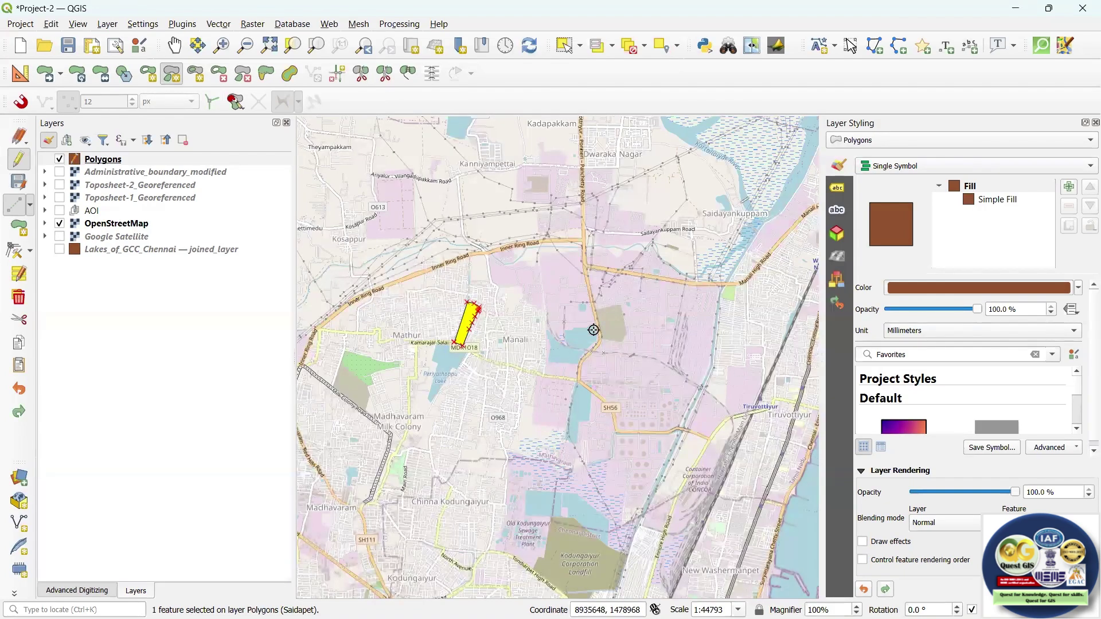
Step: Trace the southern Periyathoppu Lake part from the Kamarajar Salai road down its eastern shore and around the southern tip
scroll(580, 338, "up", 4)
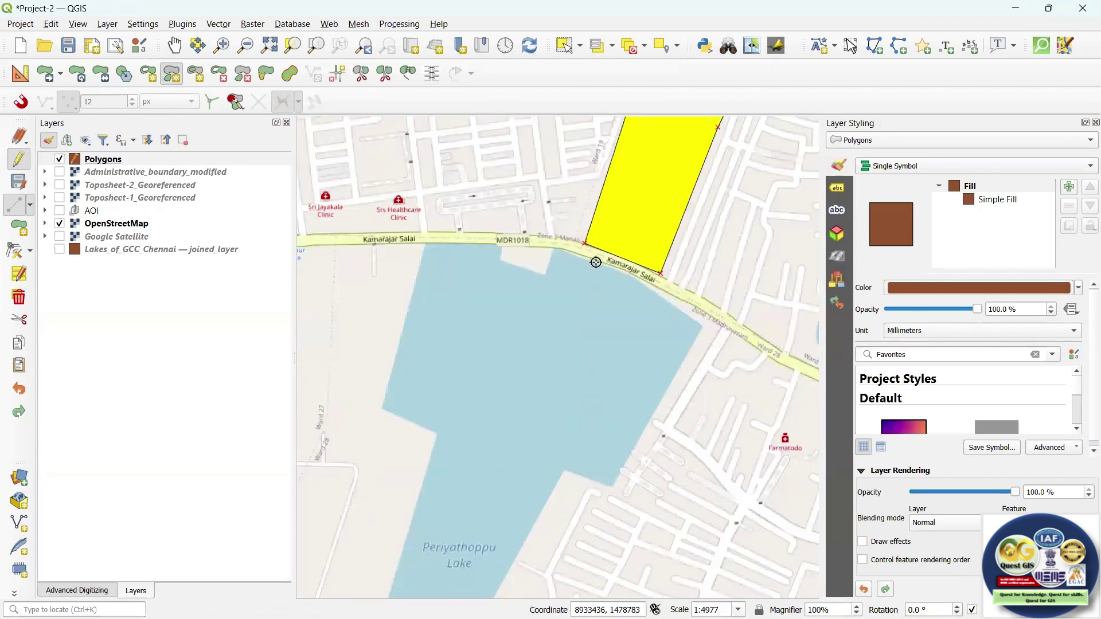
left_click(630, 276)
left_click(704, 328)
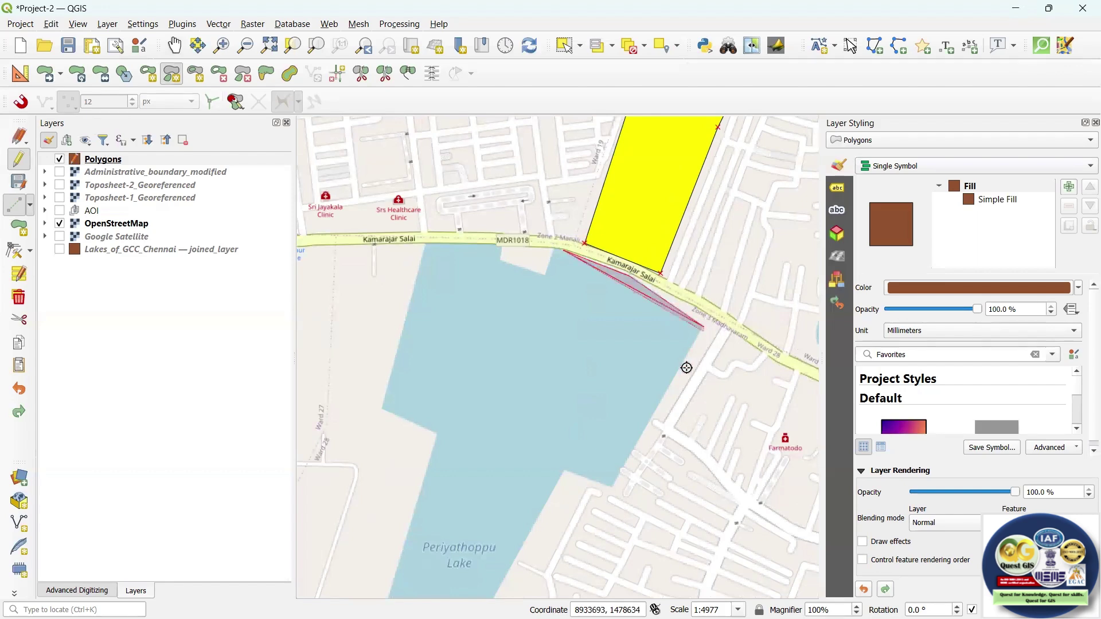
left_click(613, 488)
left_click(564, 475)
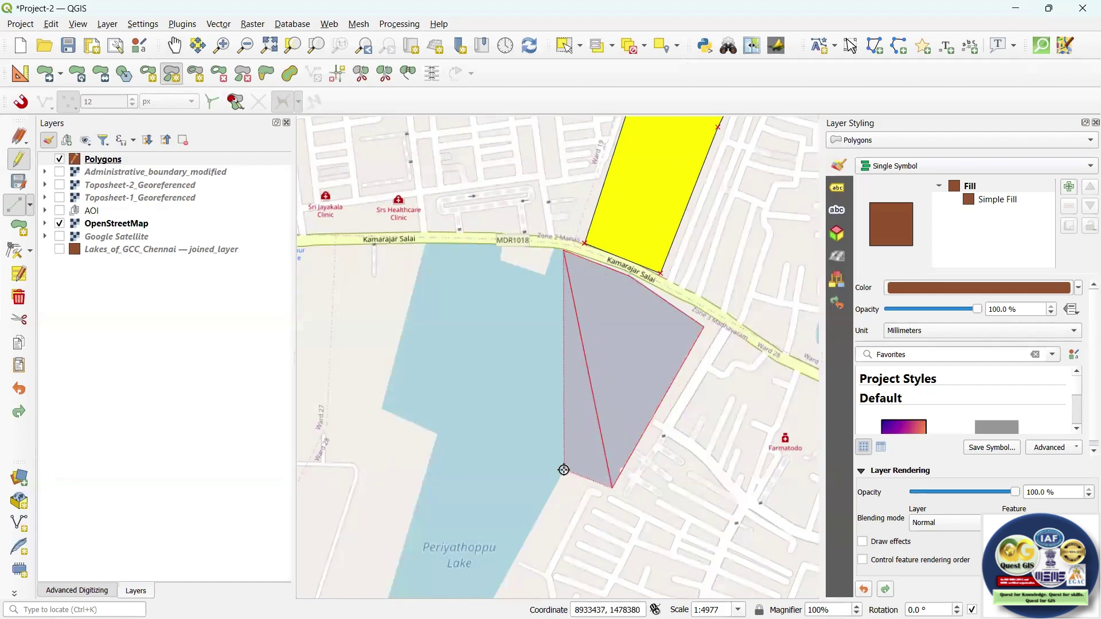
scroll(568, 448, "down", 2)
scroll(557, 444, "up", 2)
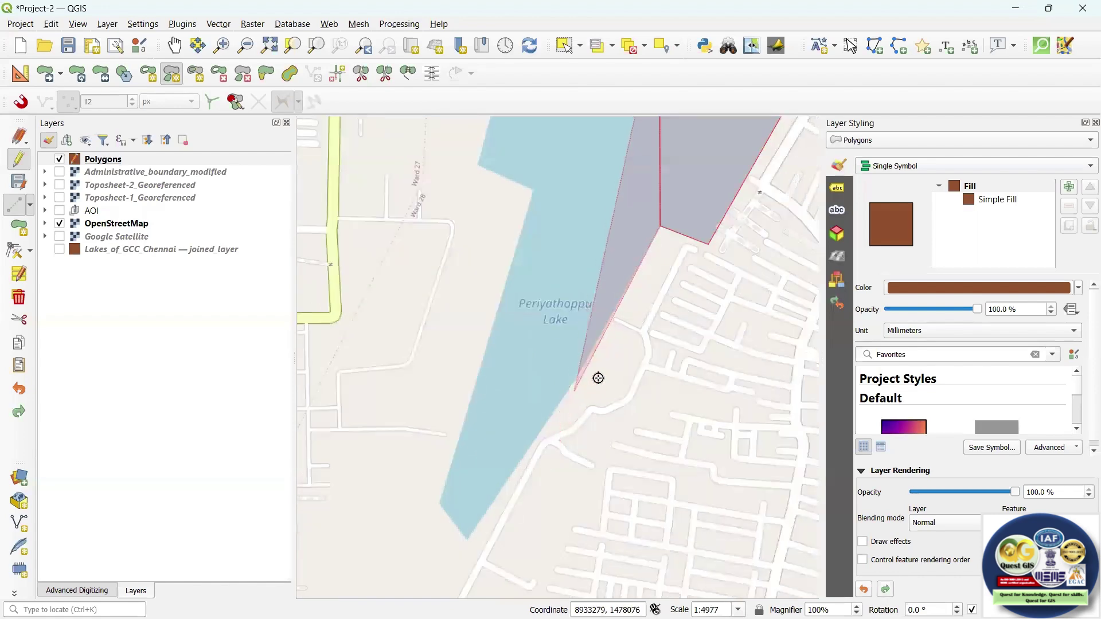
left_click(571, 386)
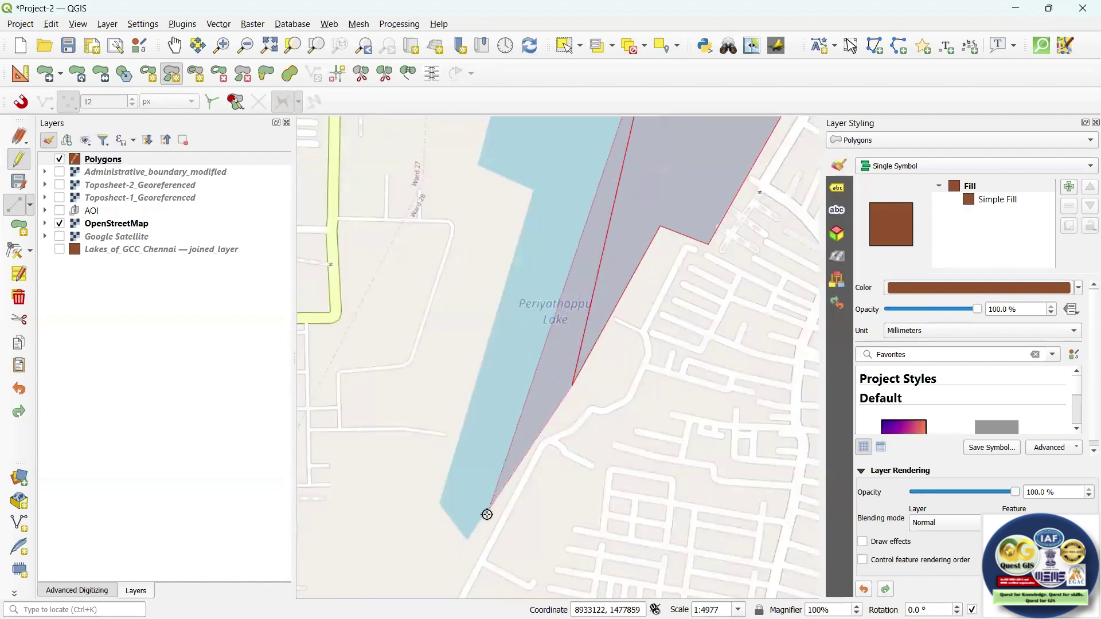
left_click(467, 539)
left_click(439, 503)
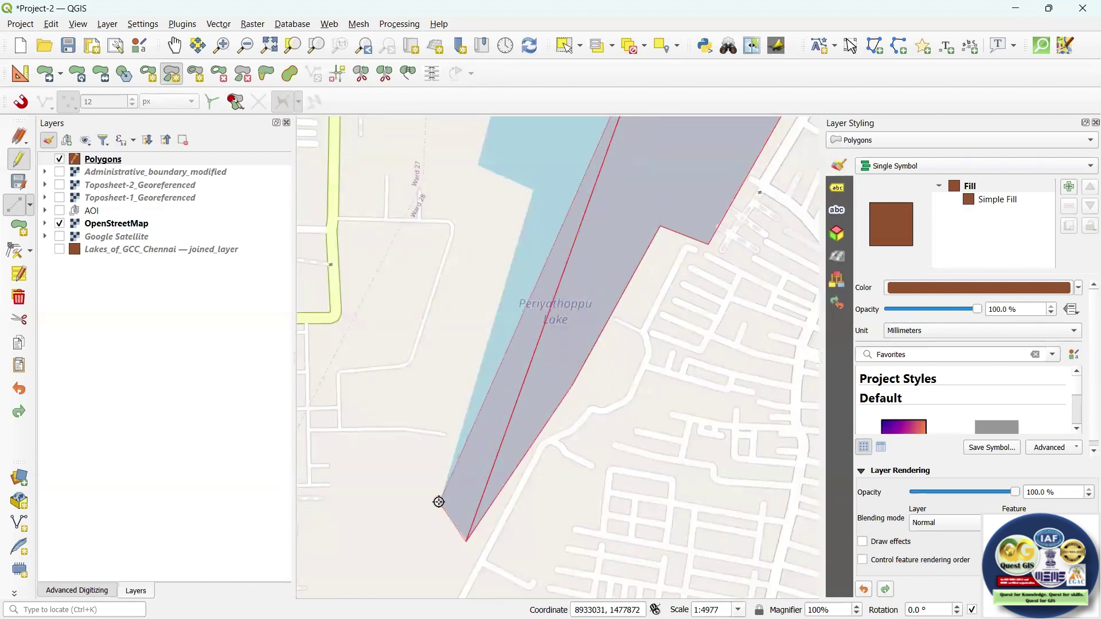
Step: Trace the part's western shore north to the road, follow the small notch in the northern edge, and finish the part
left_click(533, 191)
scroll(537, 318, "down", 2)
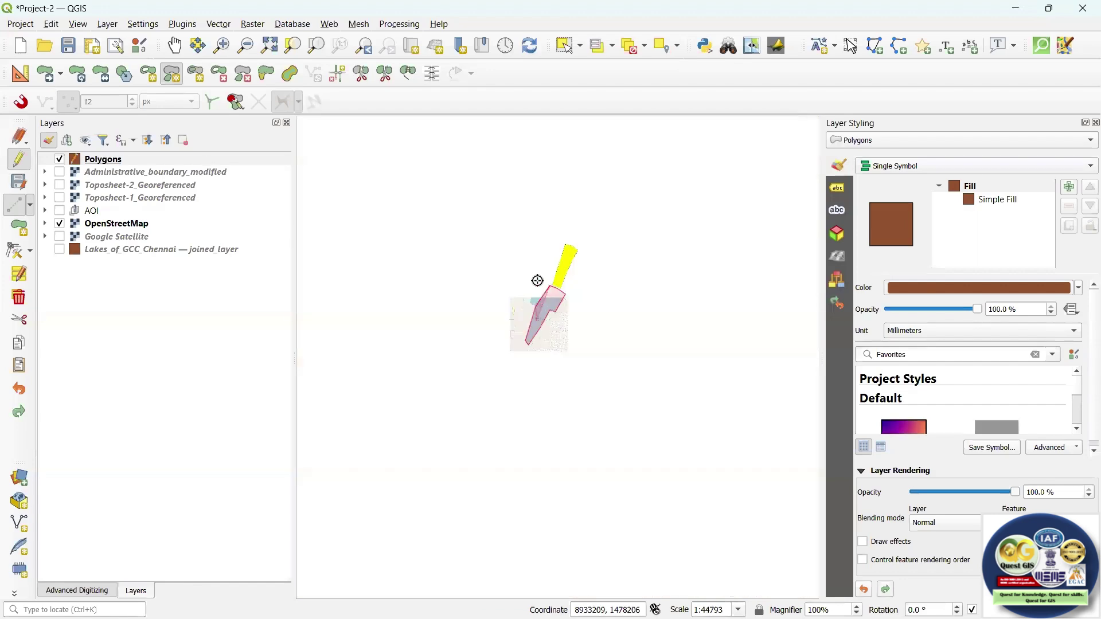
scroll(514, 303, "up", 2)
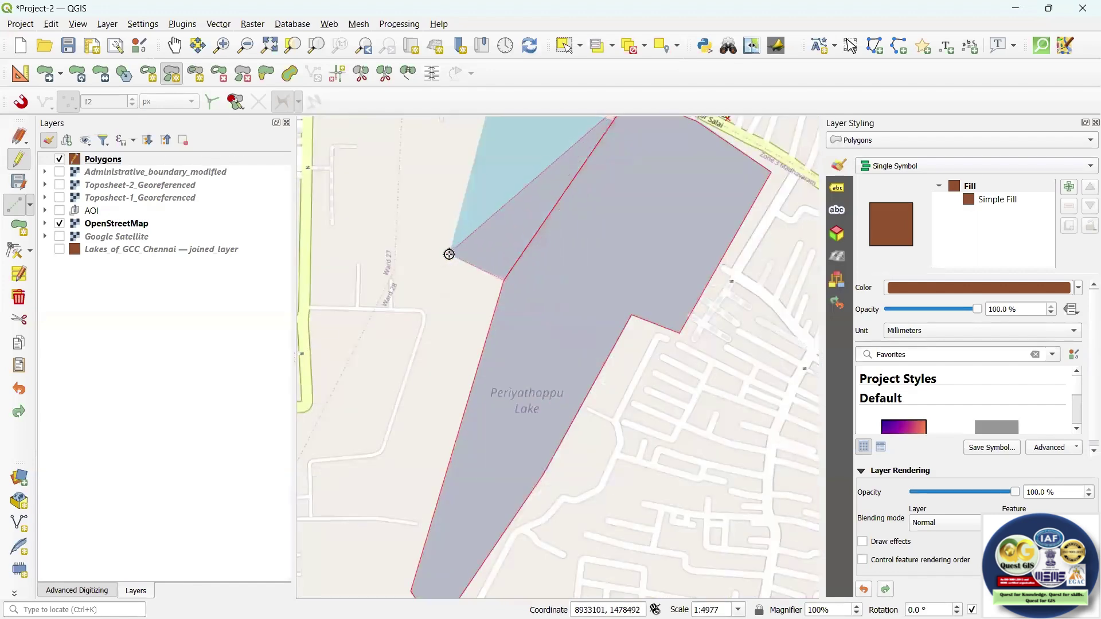
scroll(516, 367, "down", 2)
scroll(517, 228, "up", 2)
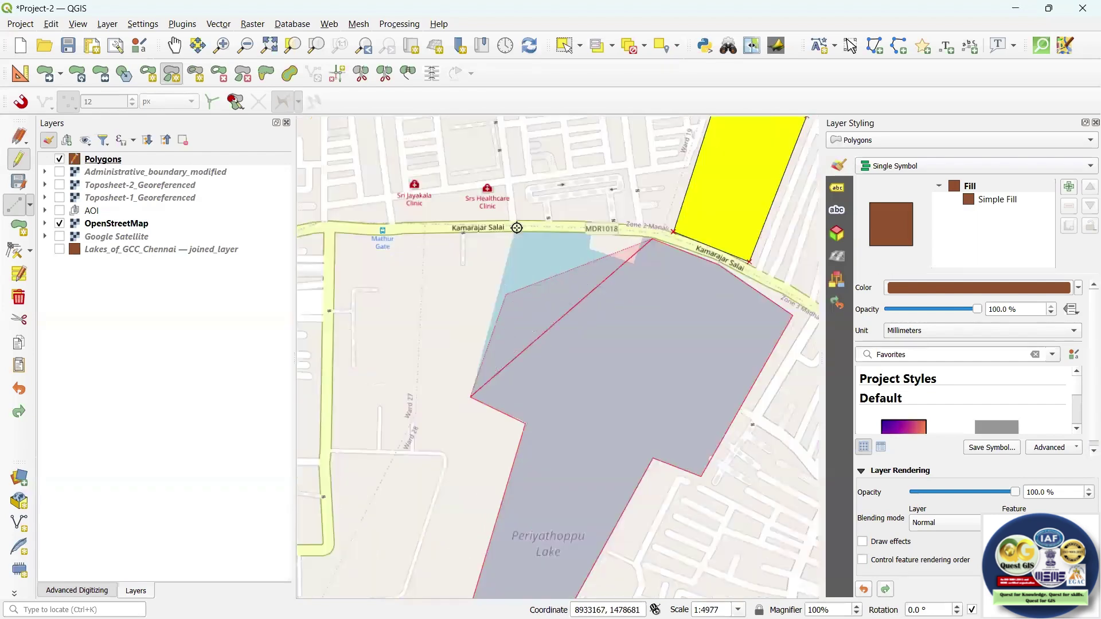
left_click(515, 232)
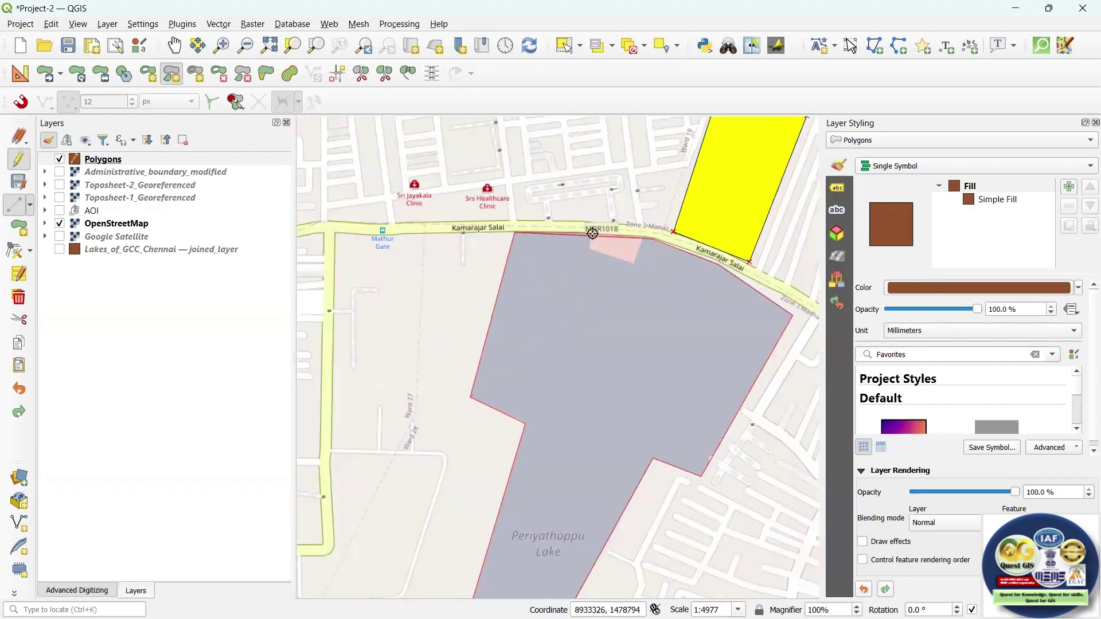
left_click(593, 233)
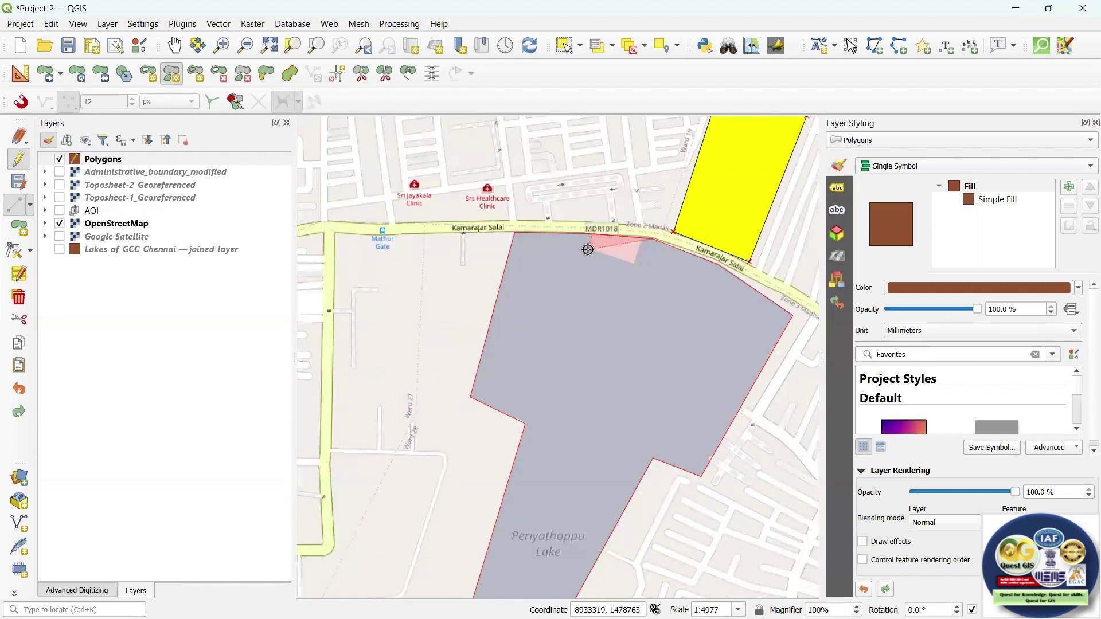
left_click(589, 249)
left_click(634, 262)
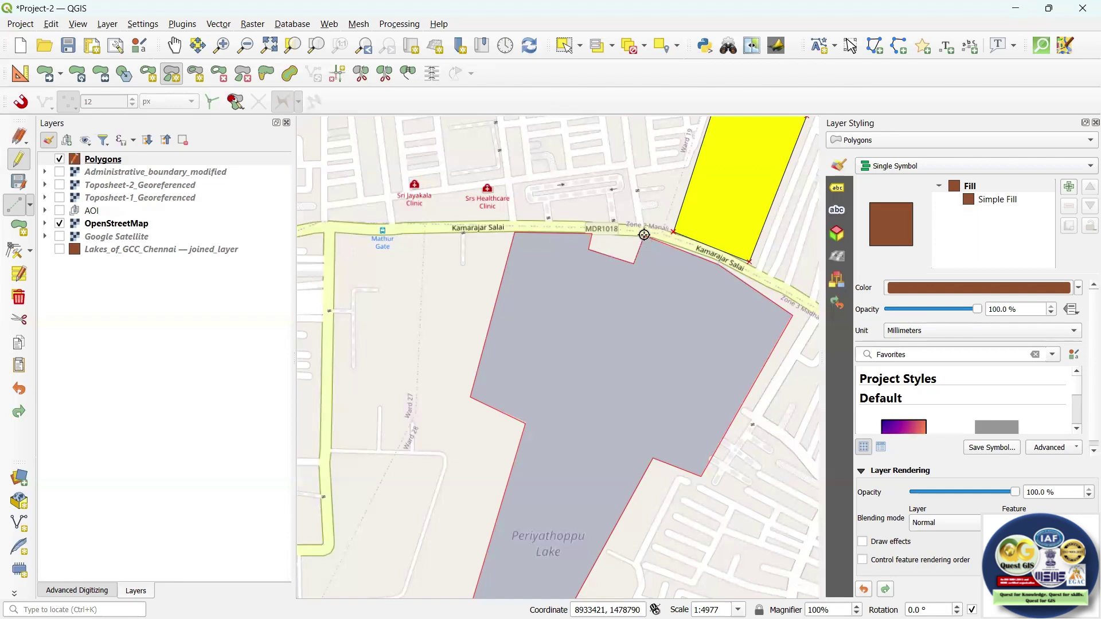
right_click(645, 235)
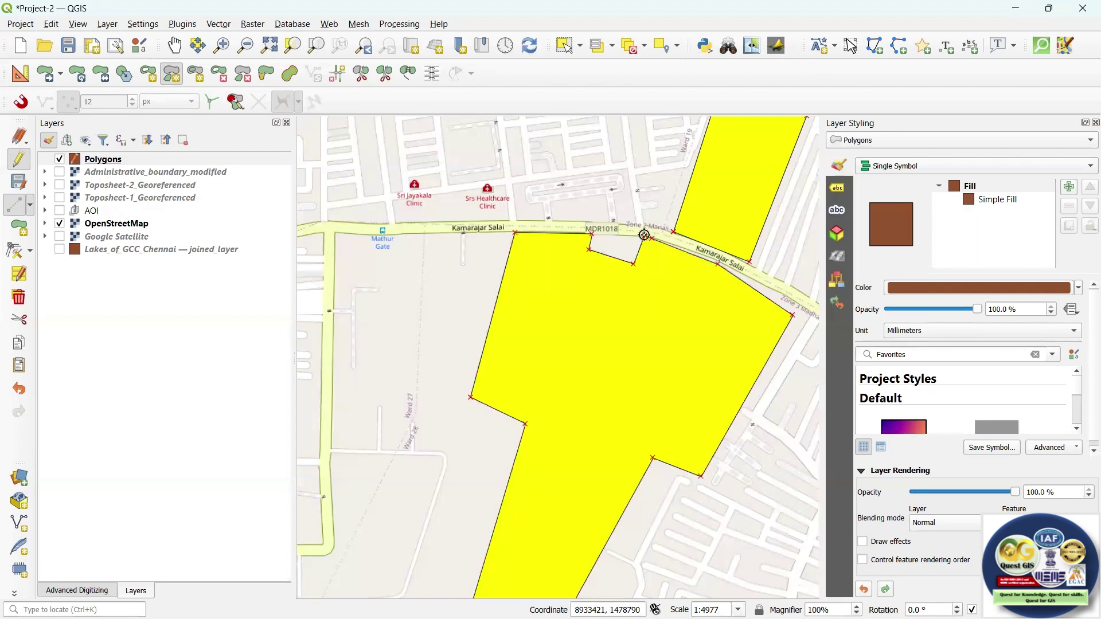
Step: Clear the selection and reselect the Periyathoppu Lake polygon to check whether both parts belong to one feature
scroll(511, 330, "down", 2)
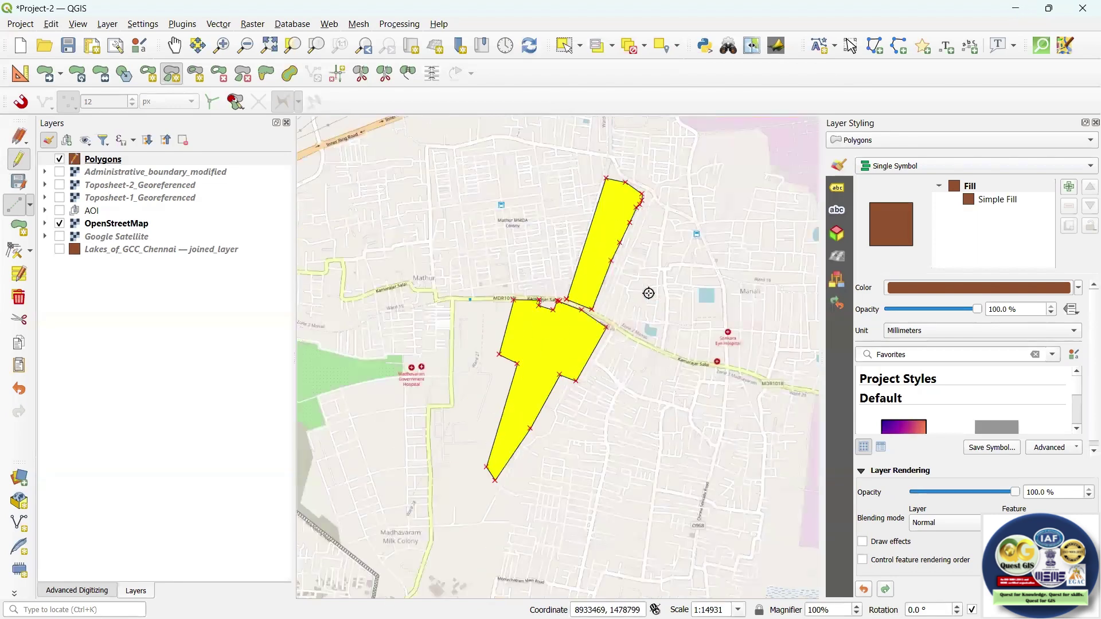
left_click(565, 46)
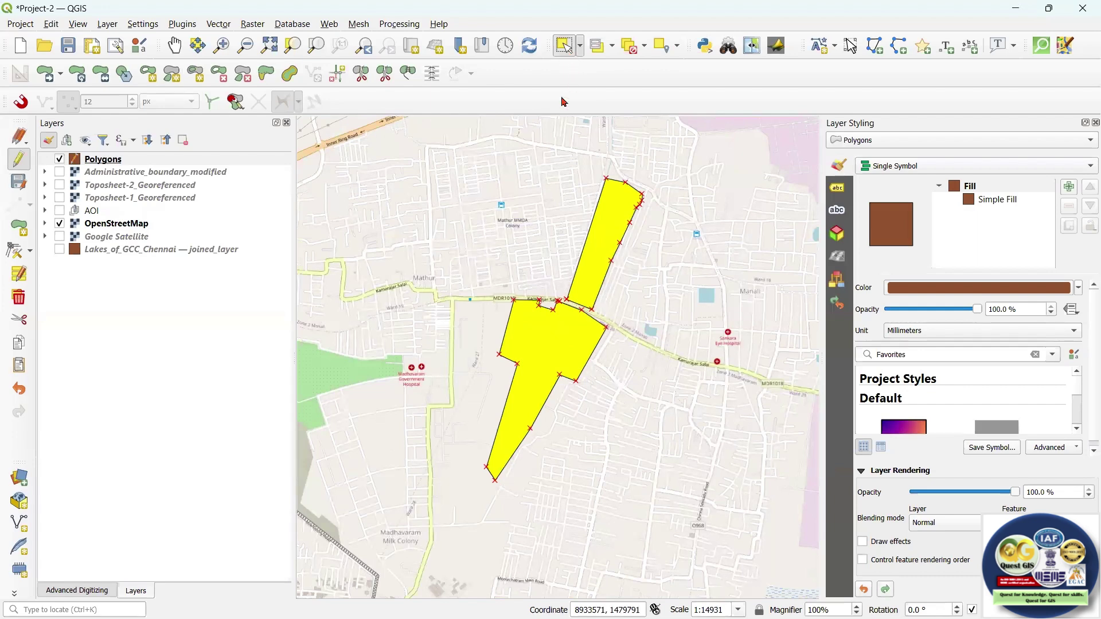
left_click(529, 45)
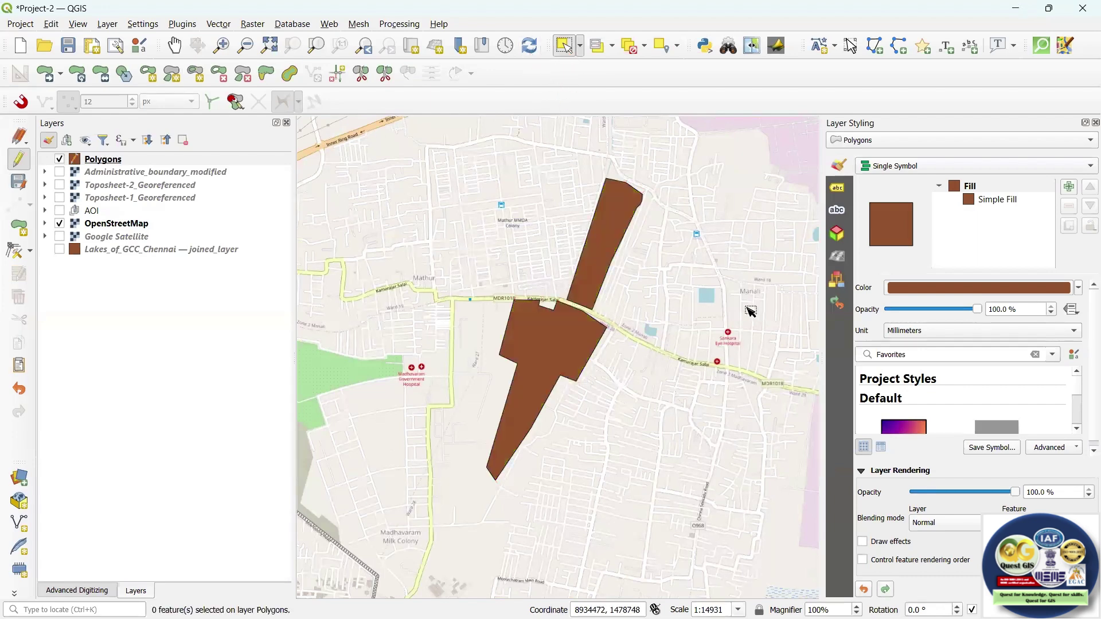
left_click(613, 217)
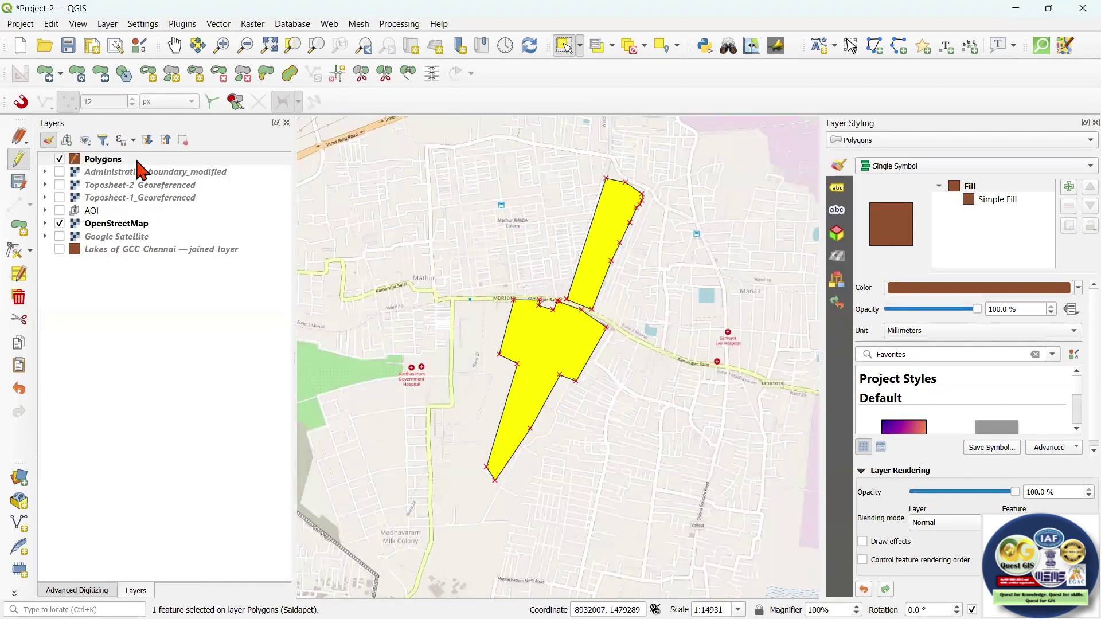
Step: Open the Polygons layer's attribute table, review the lake records and widen the Waterbody column to read the full names
left_click(138, 161)
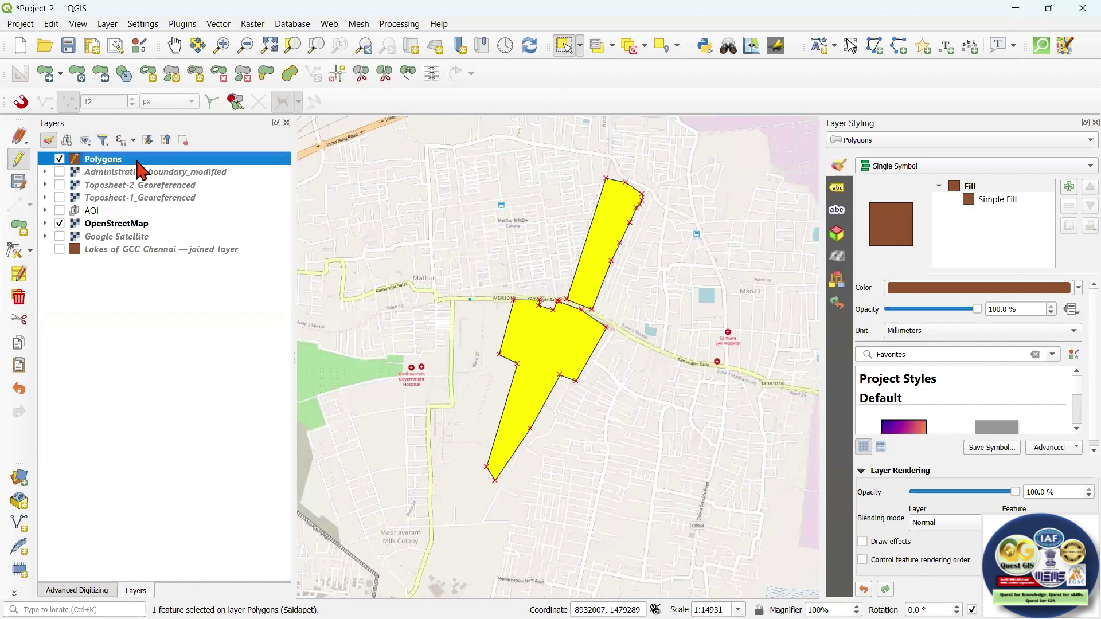
right_click(121, 161)
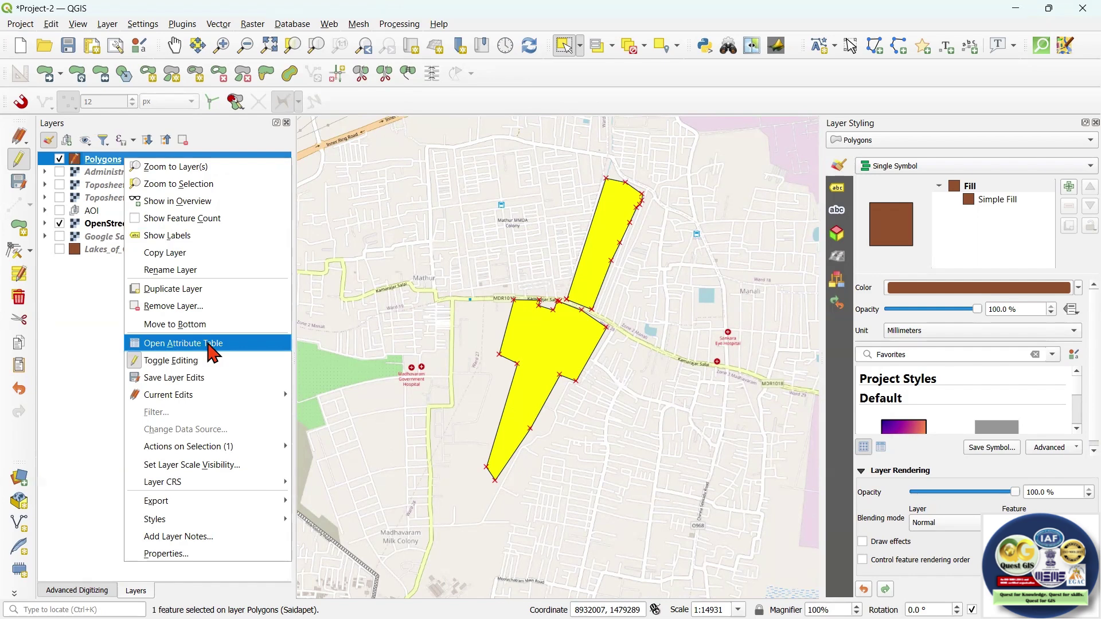
left_click(209, 346)
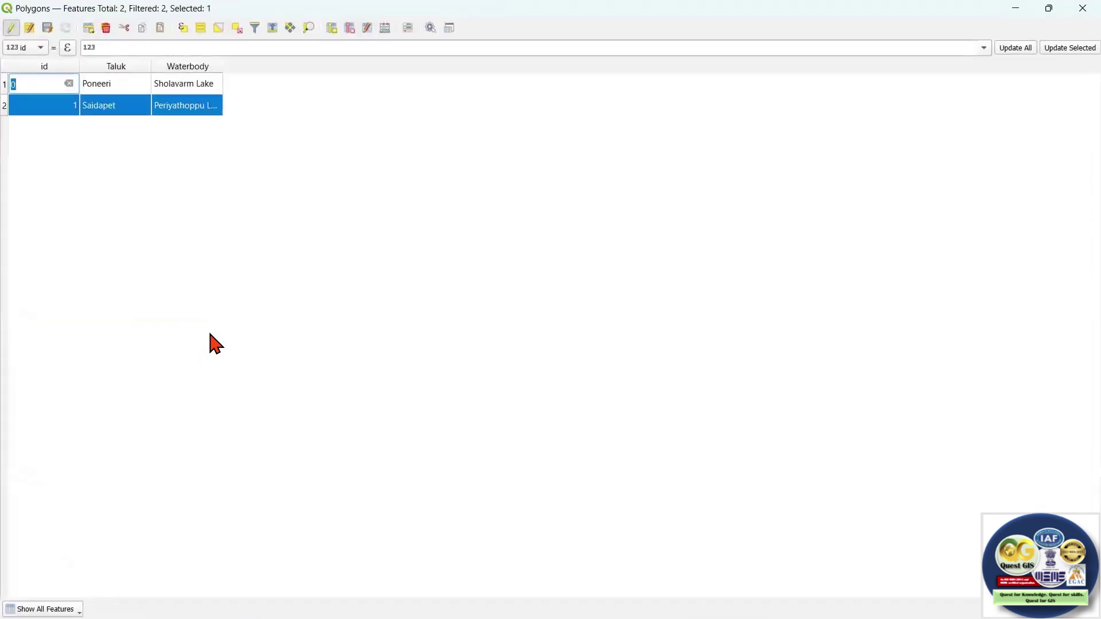
left_click(1, 85)
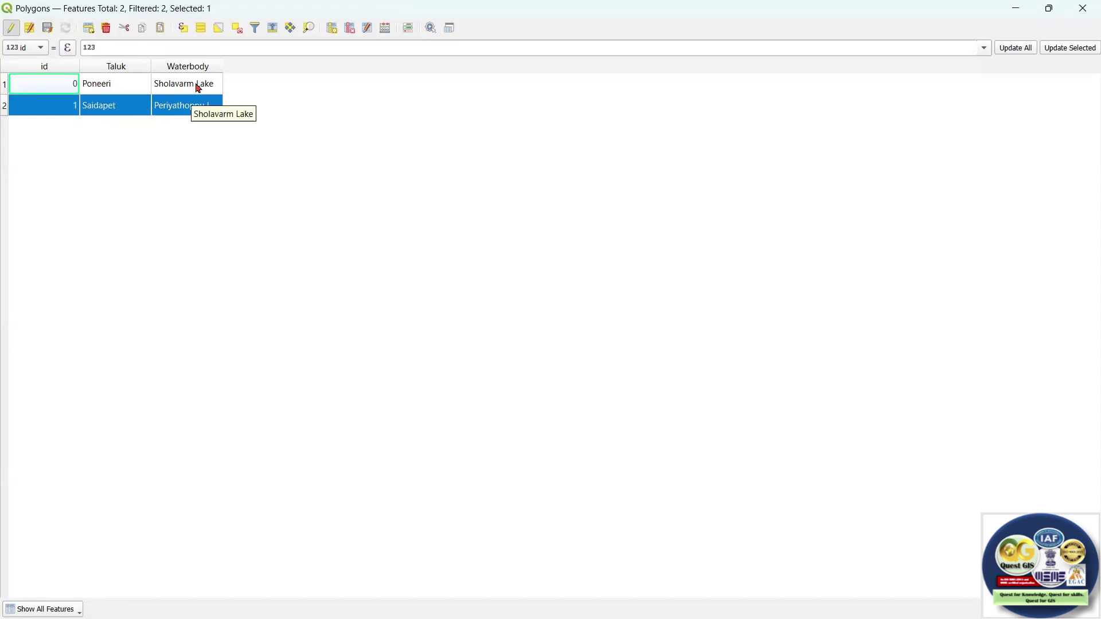
left_click(6, 108)
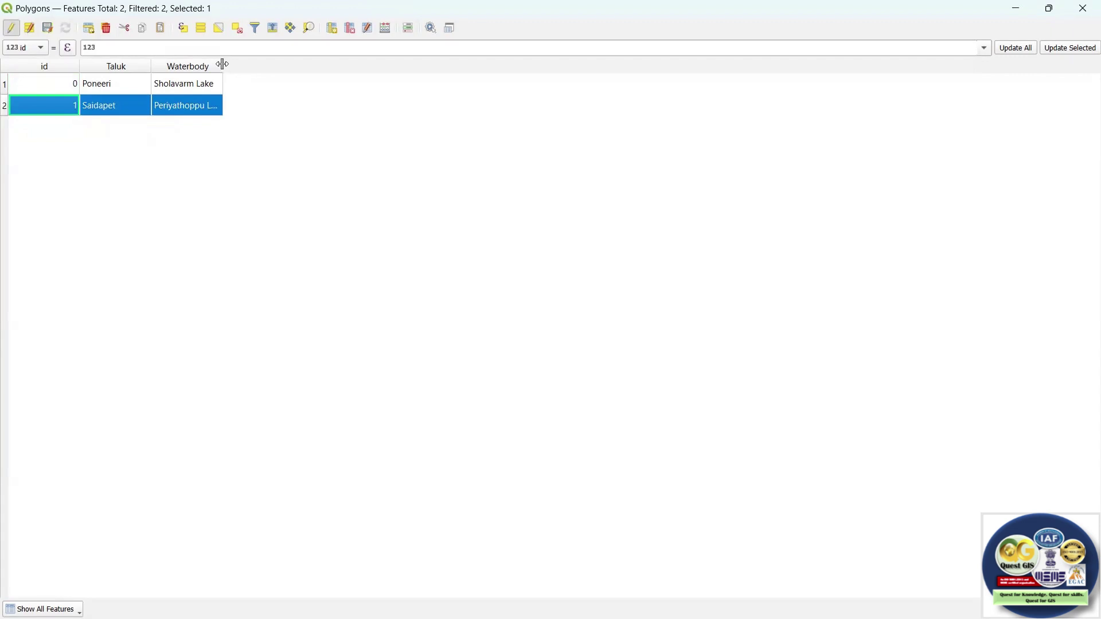
left_click_drag(223, 64, 314, 65)
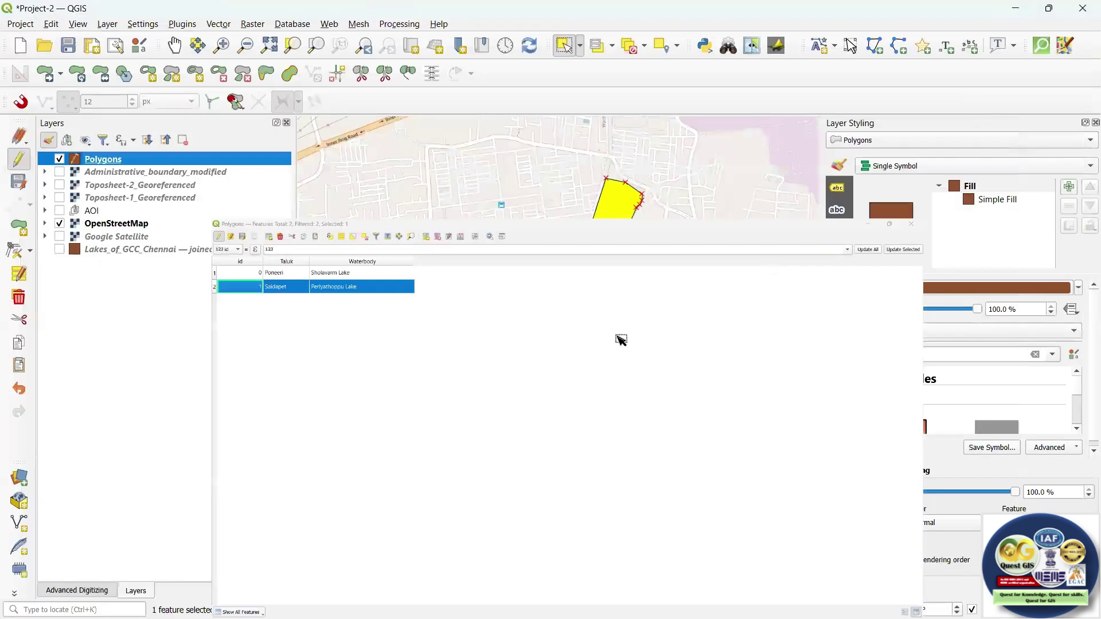
Step: Show the Toposheet-2_Georeferenced, Toposheet-1_Georeferenced and Administrative_boundary_modified layers to view them together with the digitized polygons
scroll(606, 331, "down", 2)
scroll(619, 337, "down", 2)
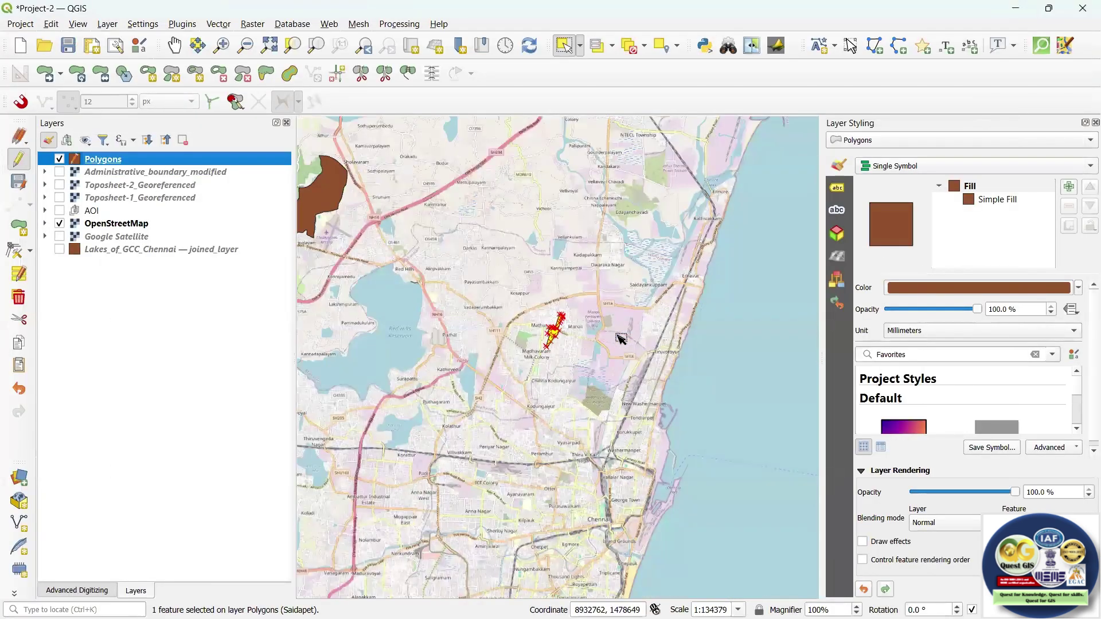
scroll(620, 338, "down", 2)
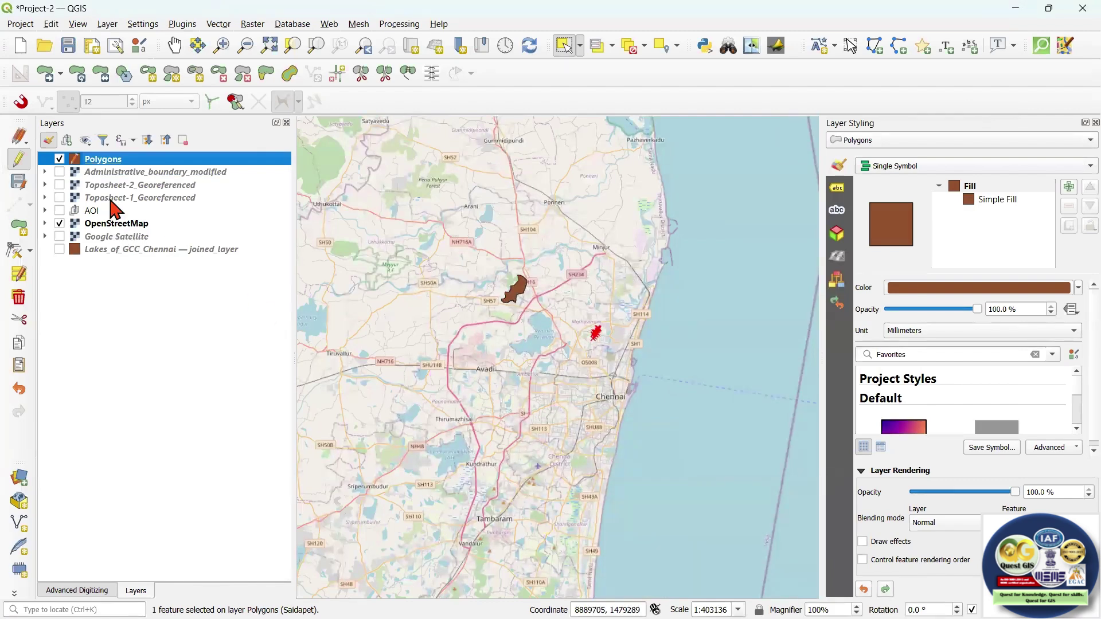
left_click(59, 185)
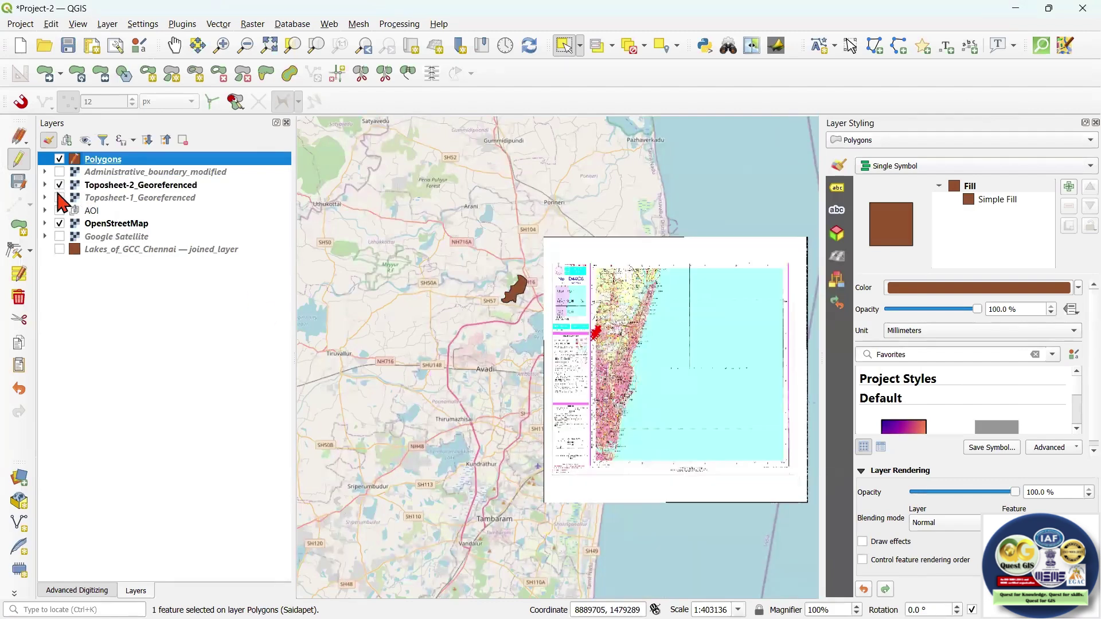
left_click(60, 198)
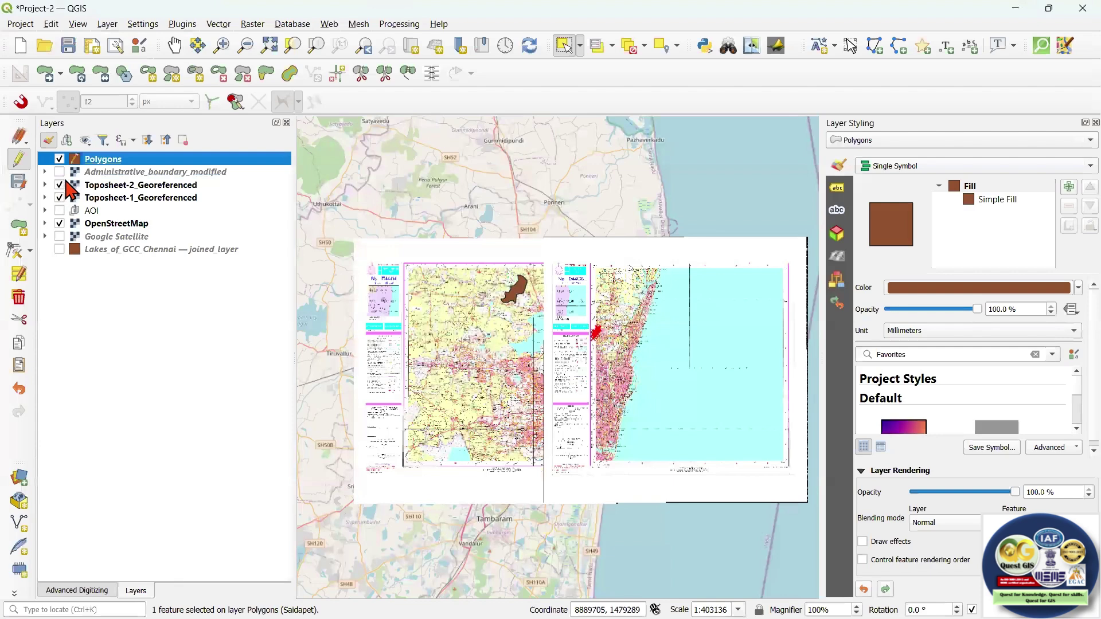
left_click(45, 172)
left_click(60, 172)
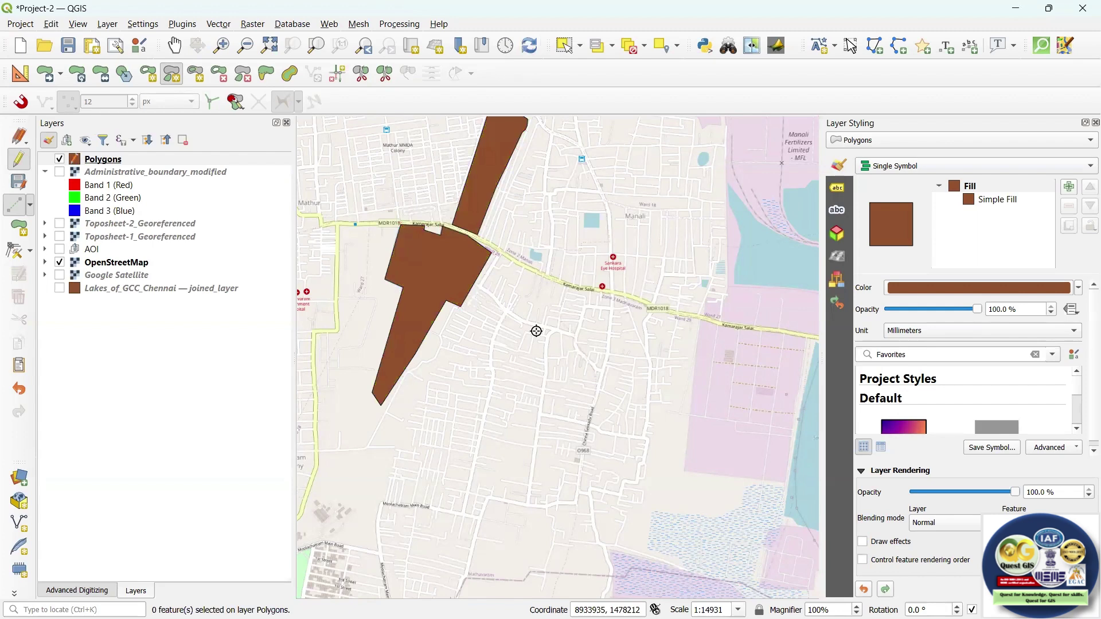
Step: Add a field named "Type" of type Text (string) with length 30 to the Polygons layer's attribute table
scroll(536, 328, "down", 2)
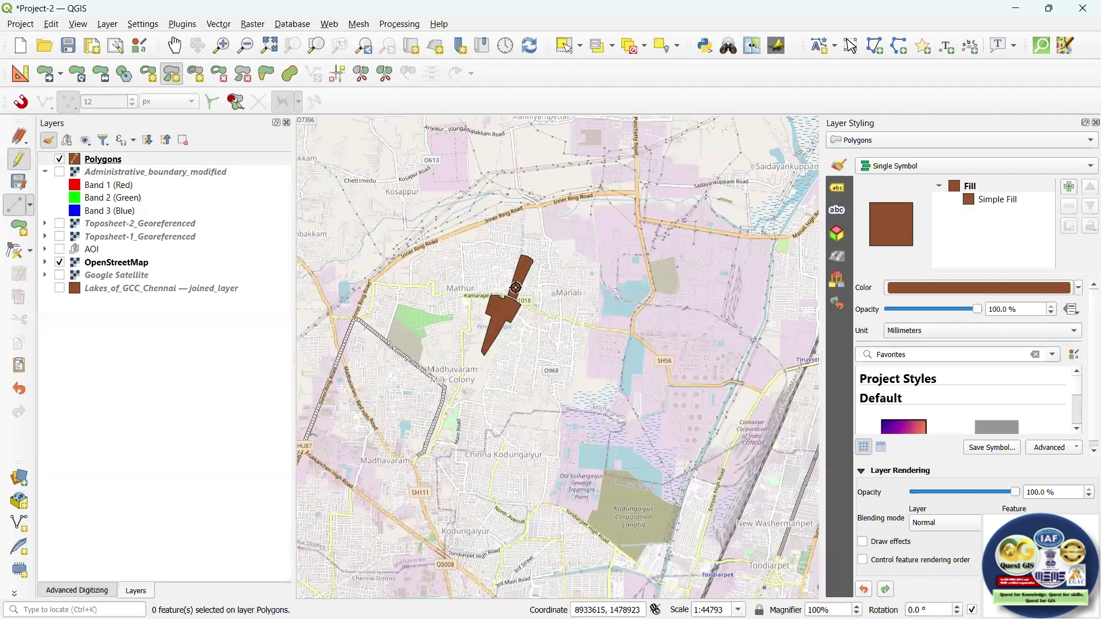
right_click(122, 163)
left_click(195, 336)
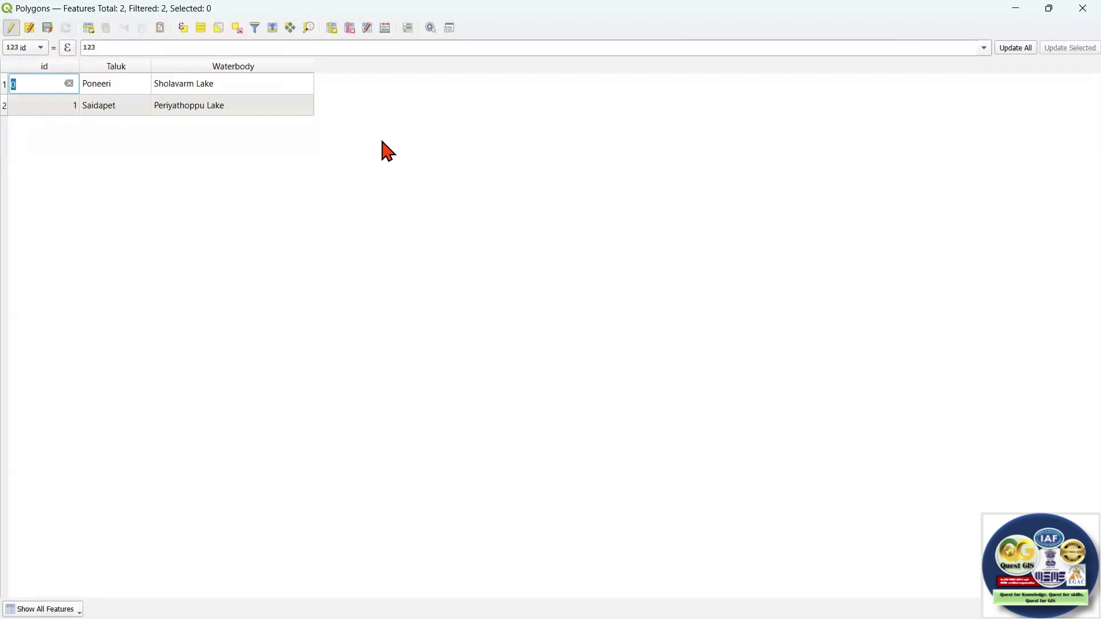
left_click(333, 28)
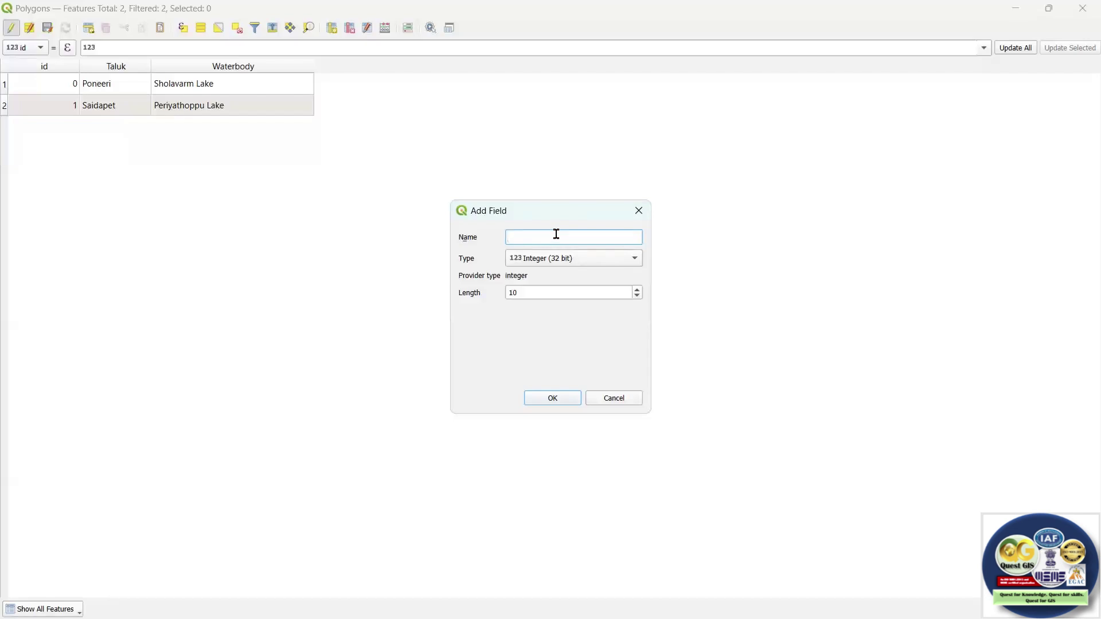
type("Waterbody")
left_click_drag(551, 236, 492, 245)
type("Type")
left_click(574, 259)
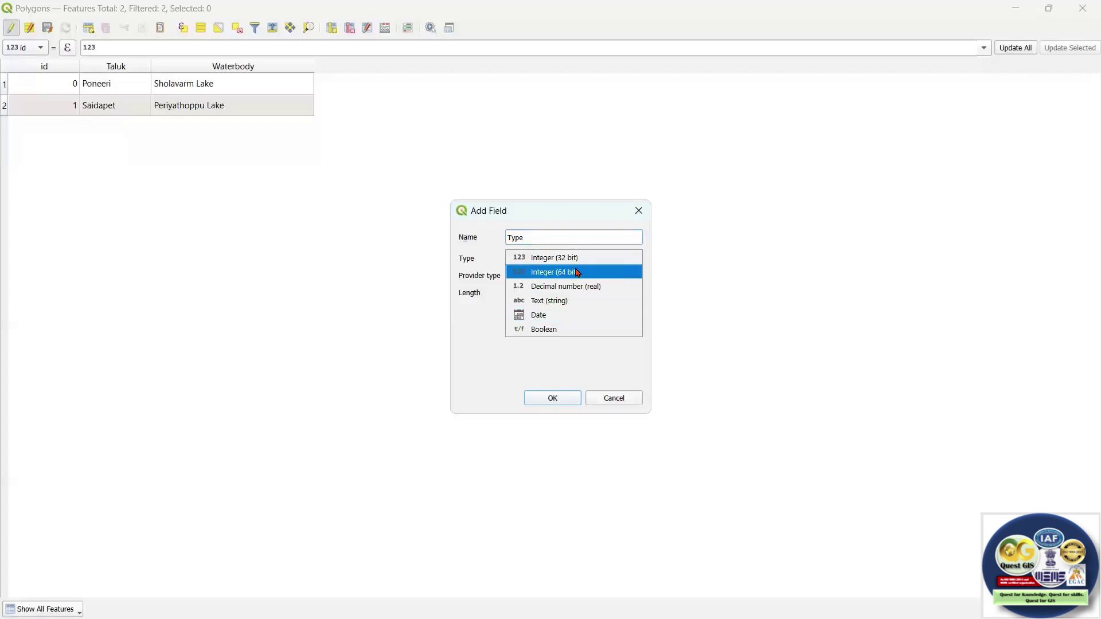
left_click(569, 302)
left_click_drag(541, 291, 468, 290)
type("30")
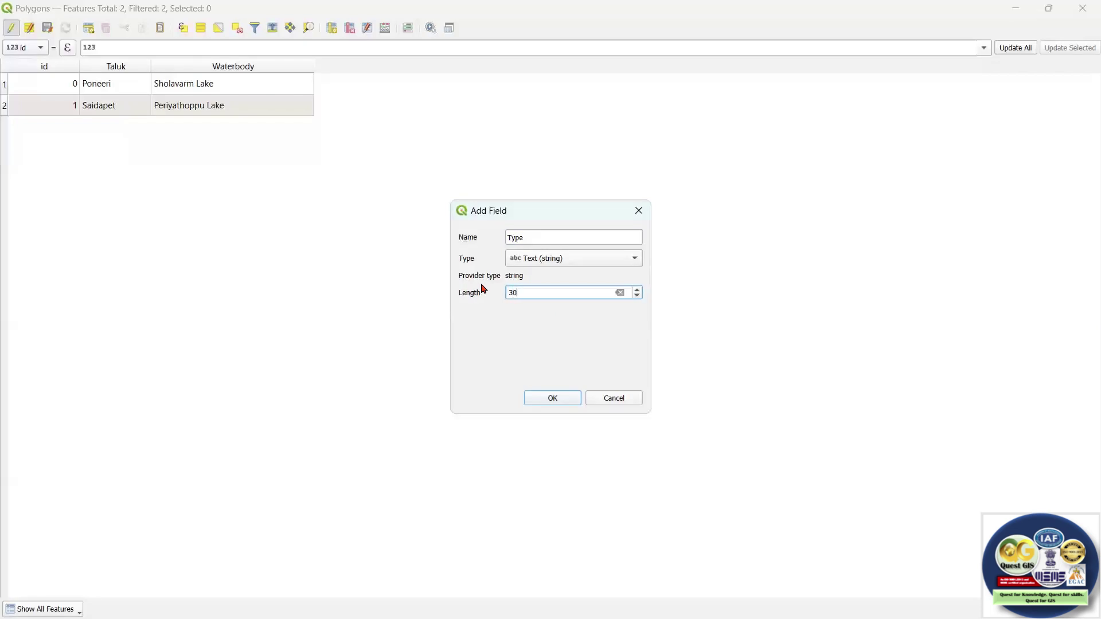
left_click(553, 399)
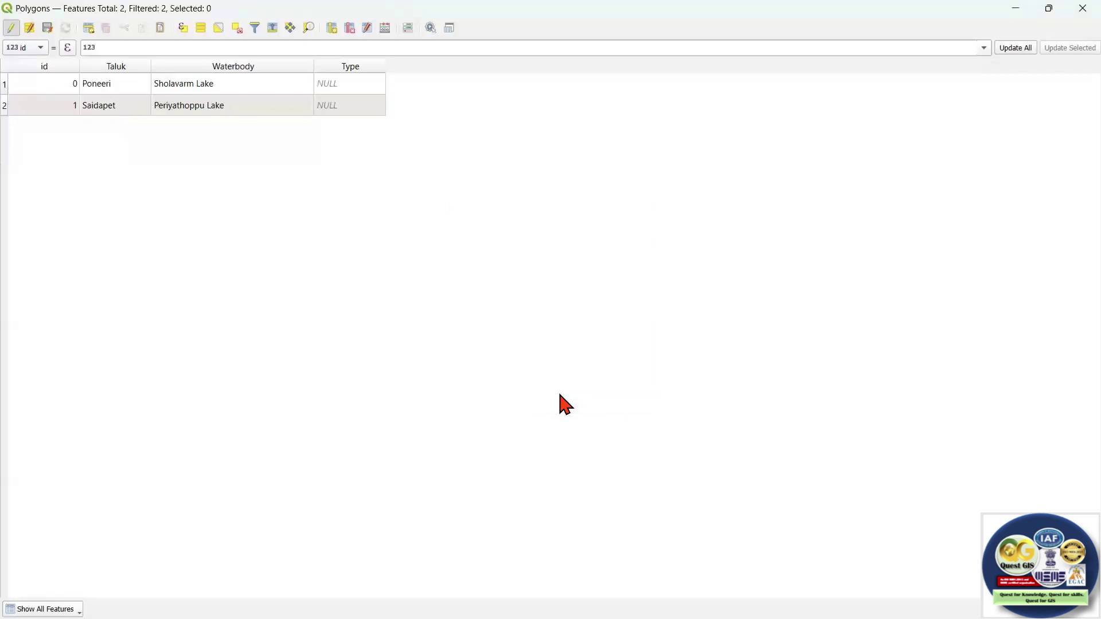
left_click(347, 84)
left_click(330, 86)
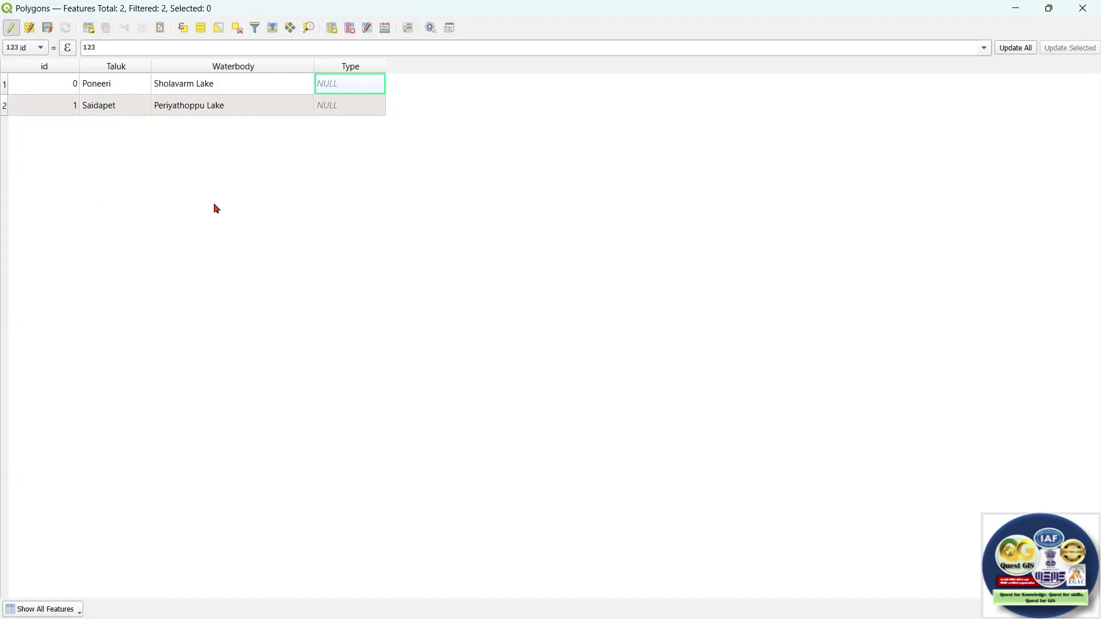
double_click(347, 107)
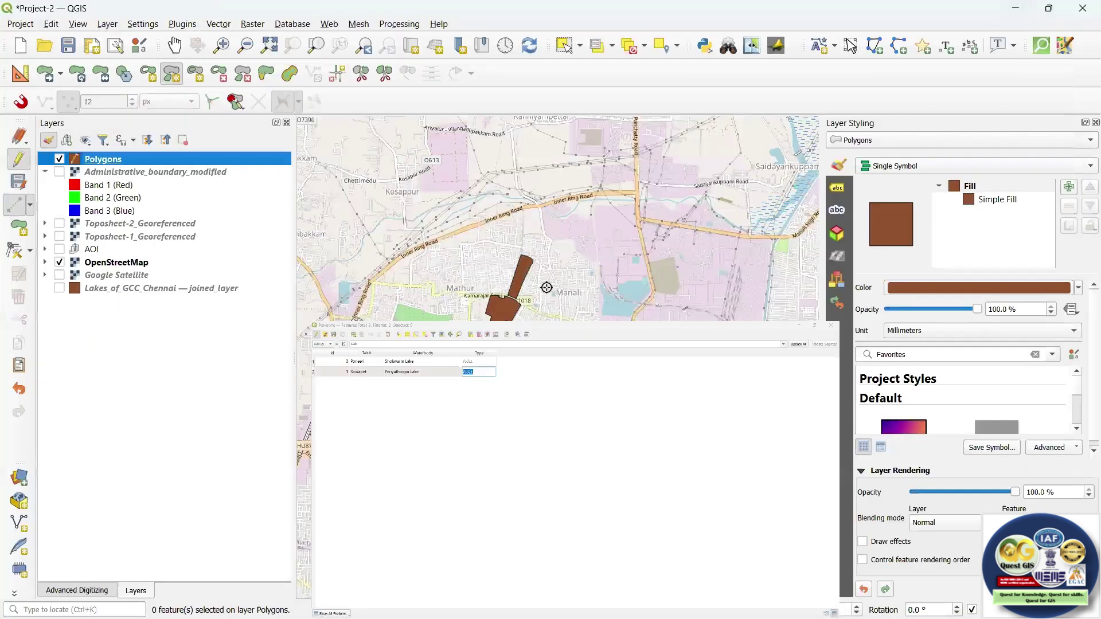
Step: Examine the digitized polygons and the other lakes around Vellanur, Avadi and Nesamani Nagar on the OpenStreetMap base map
scroll(581, 389, "down", 1)
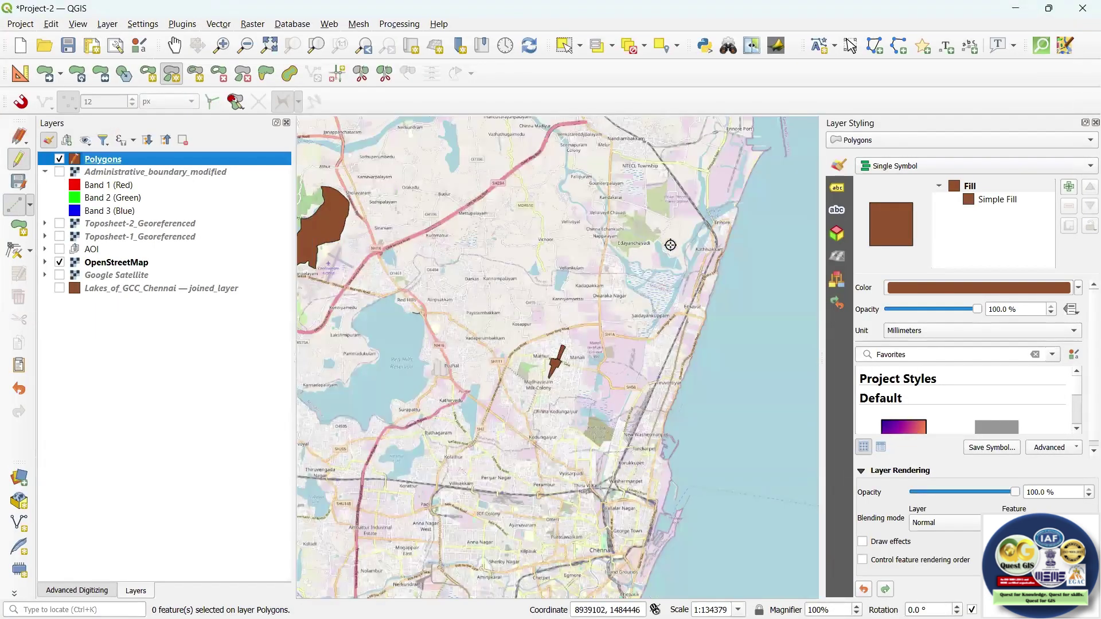
scroll(670, 244, "down", 2)
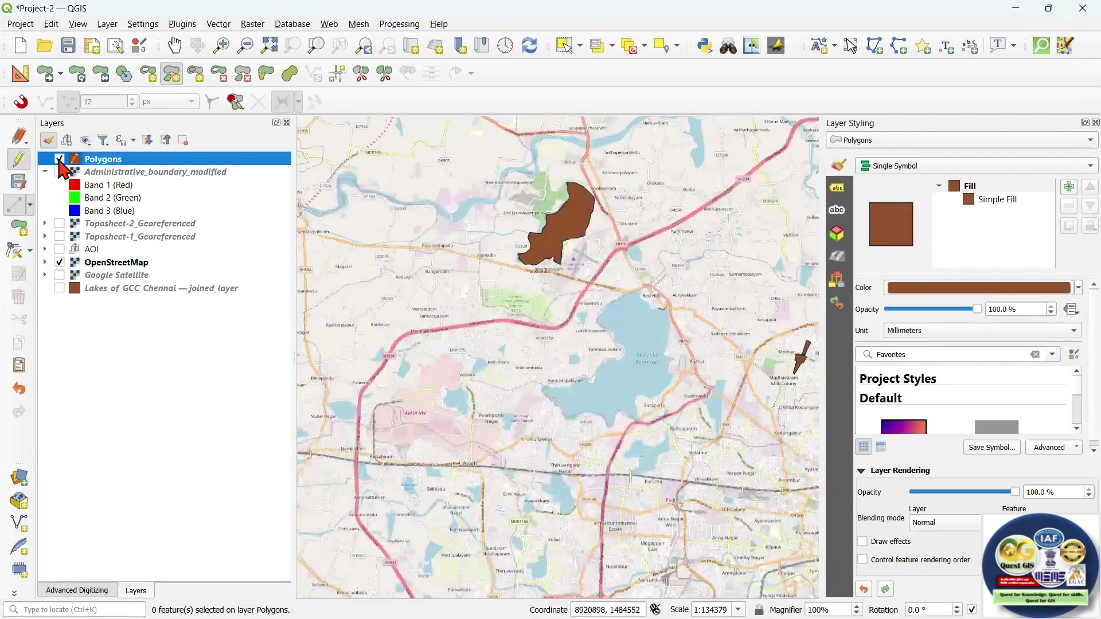
left_click(59, 159)
left_click(60, 160)
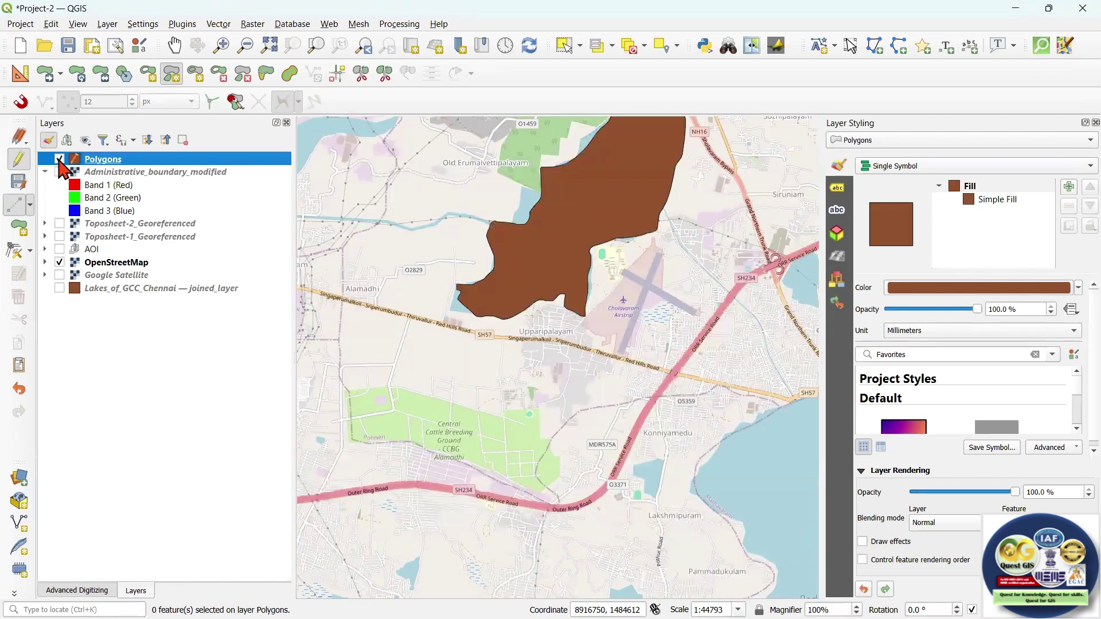
scroll(591, 200, "down", 1)
scroll(510, 360, "up", 5)
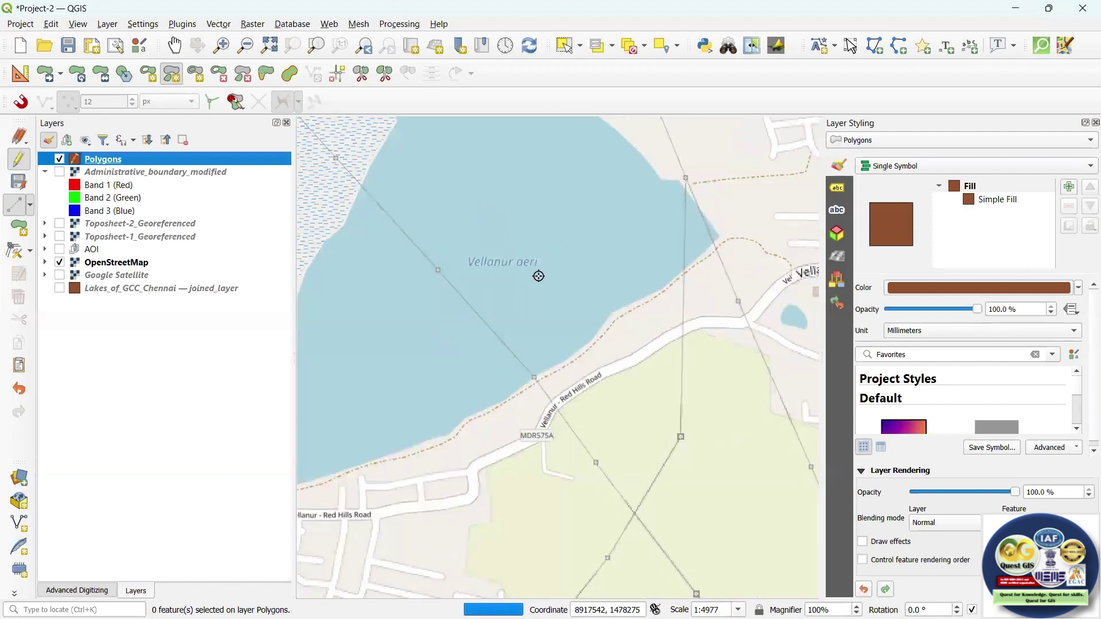
scroll(491, 272, "down", 1)
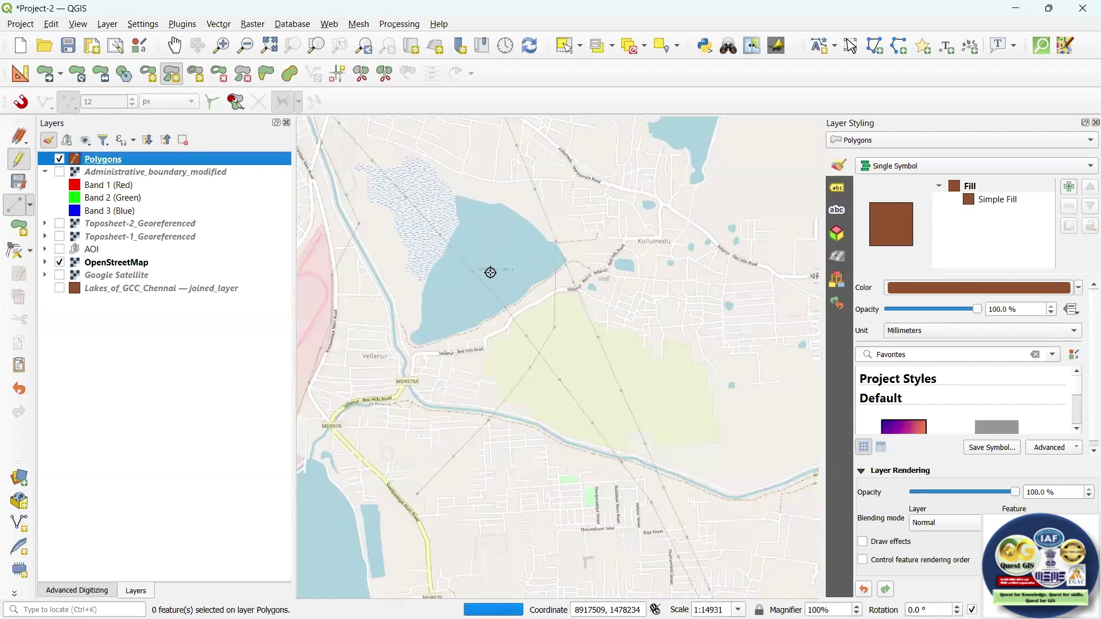
scroll(491, 272, "down", 1)
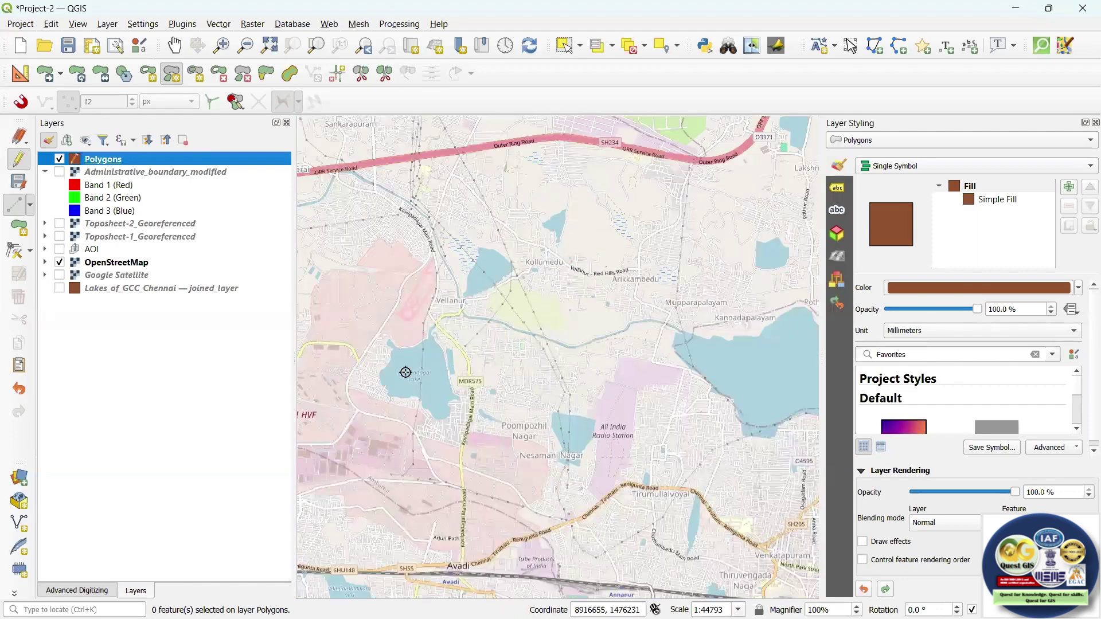
scroll(578, 330, "down", 1)
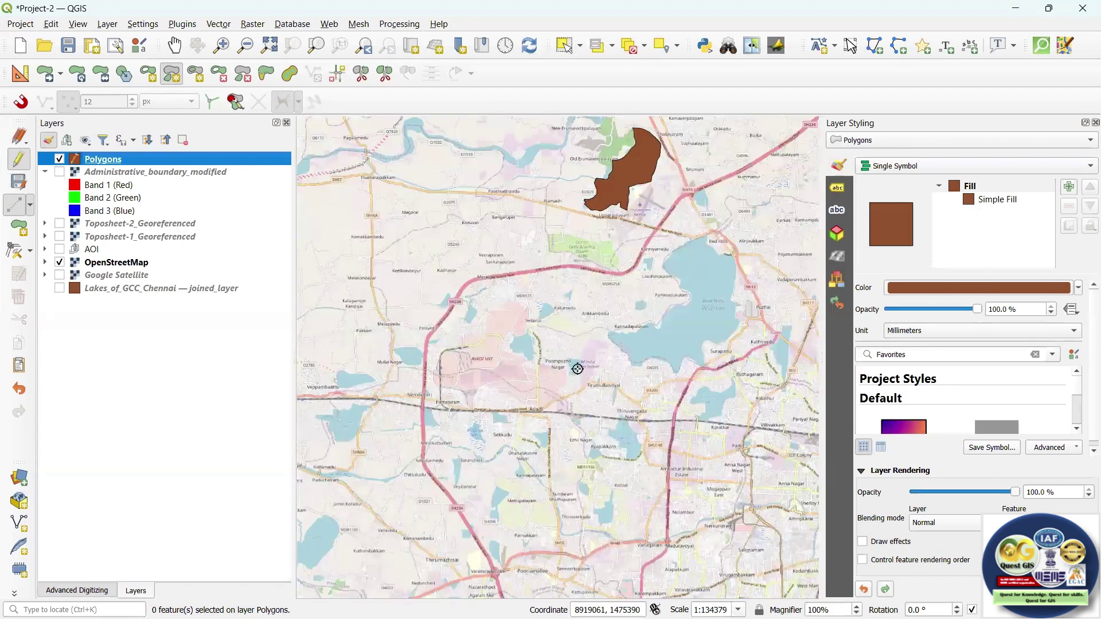
scroll(575, 370, "up", 3)
scroll(447, 311, "down", 1)
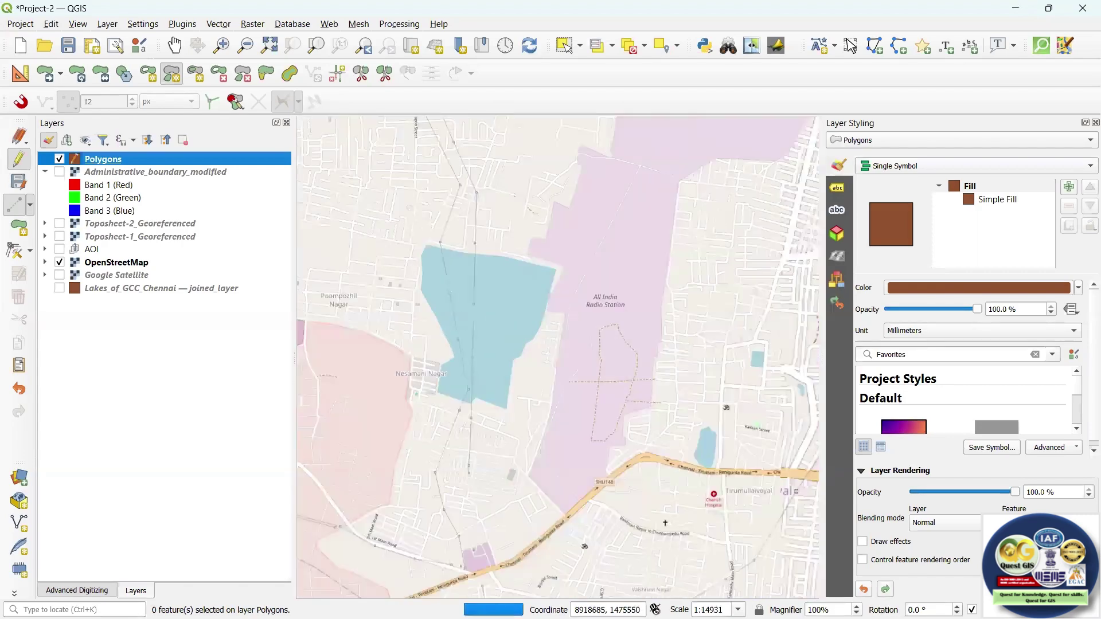
Step: Return to the Polygons attribute table and set the Type of the Sholavarm Lake record to "lake"
mouse_move(678, 602)
left_click(794, 559)
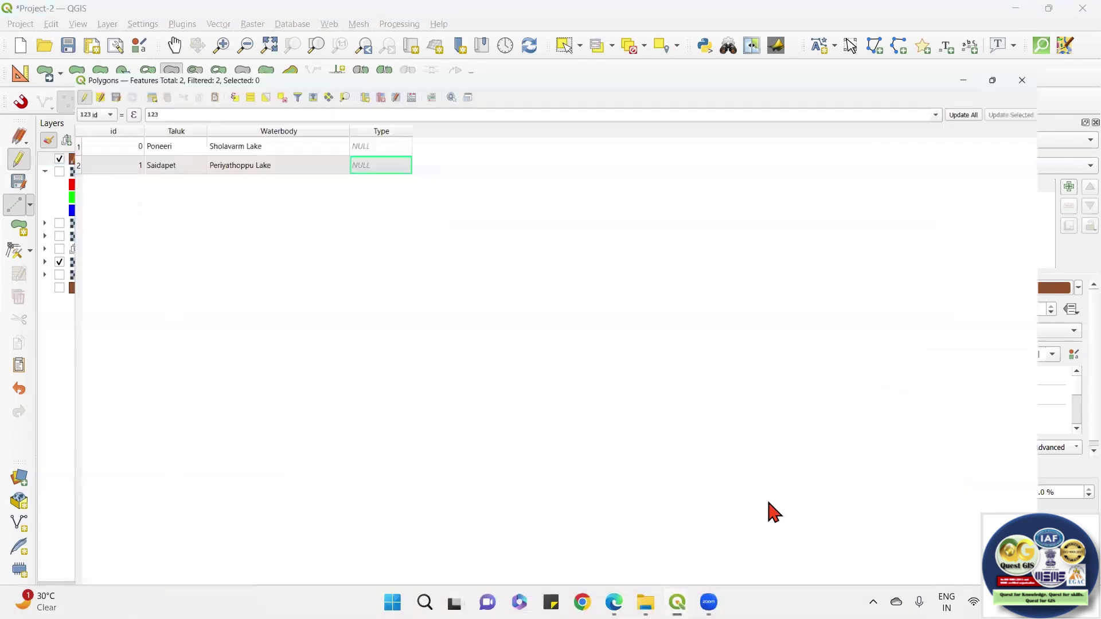
double_click(342, 84)
left_click(487, 139)
left_click(346, 86)
left_click(348, 83)
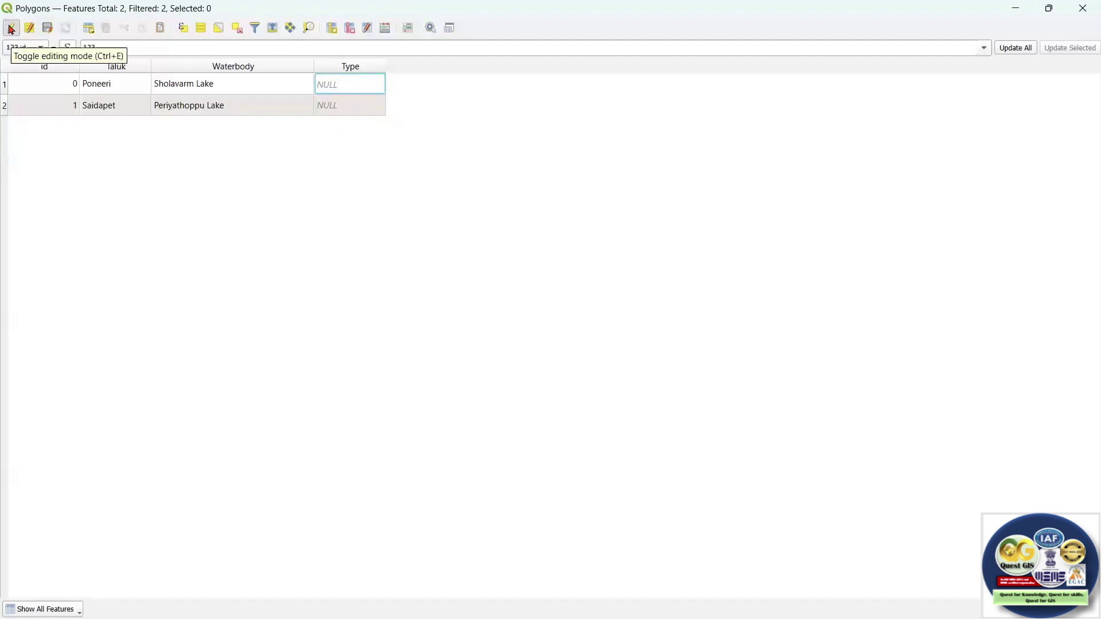
key("ctrl+a")
type("LAke")
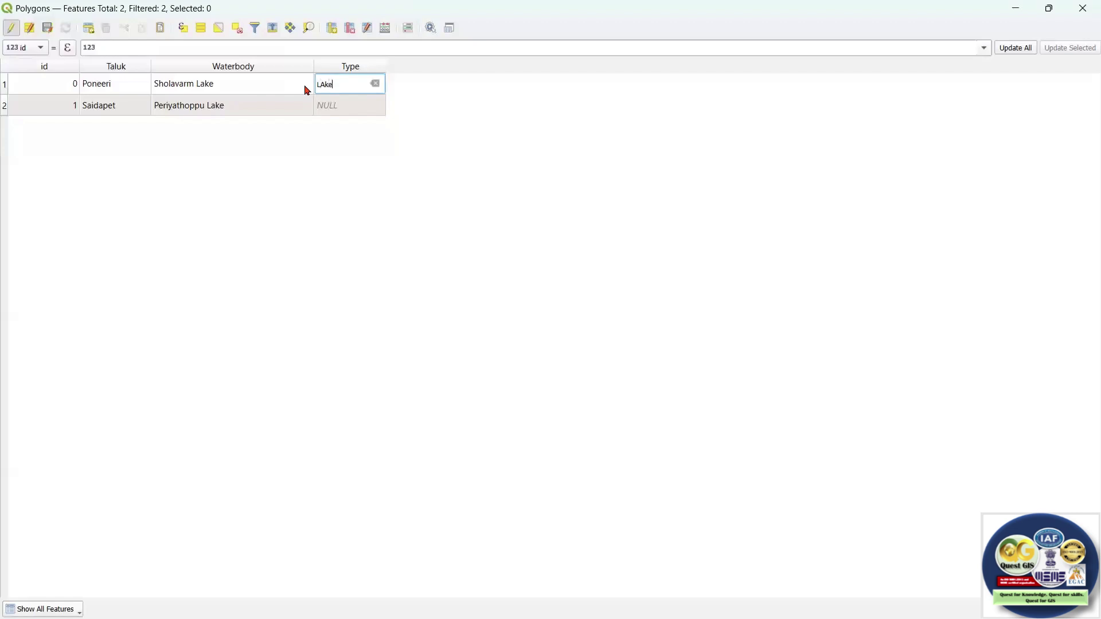
key("BackSpace")
key("BackSpace")
key("BackSpace")
type("lake")
Step: Set the Type of the Periyathoppu Lake record to "Lake"
left_click(344, 108)
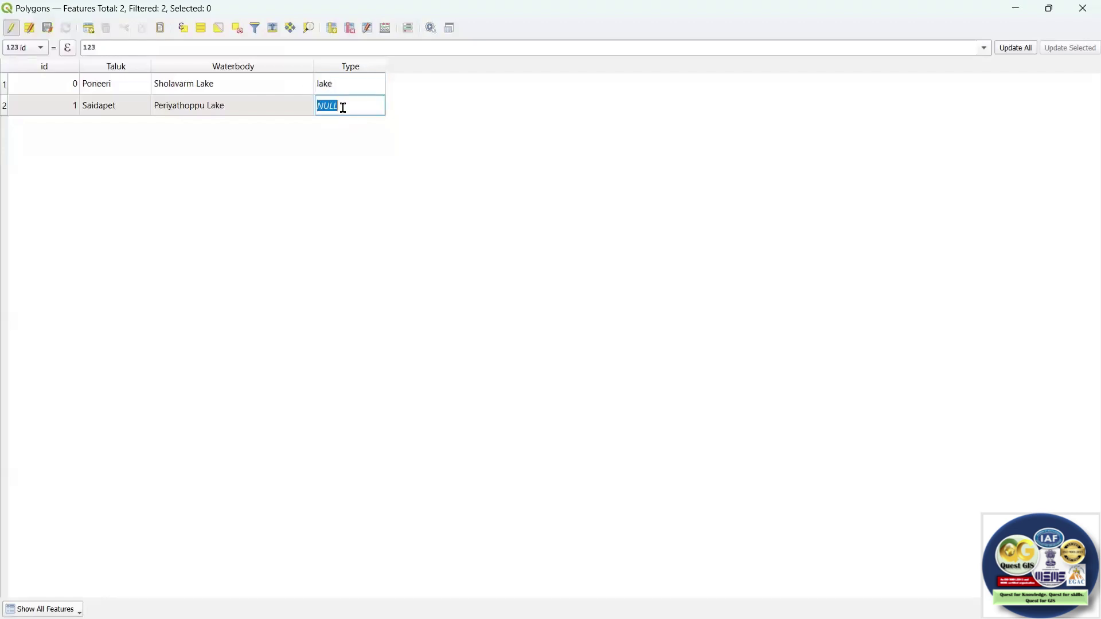
type("Lake")
left_click(406, 187)
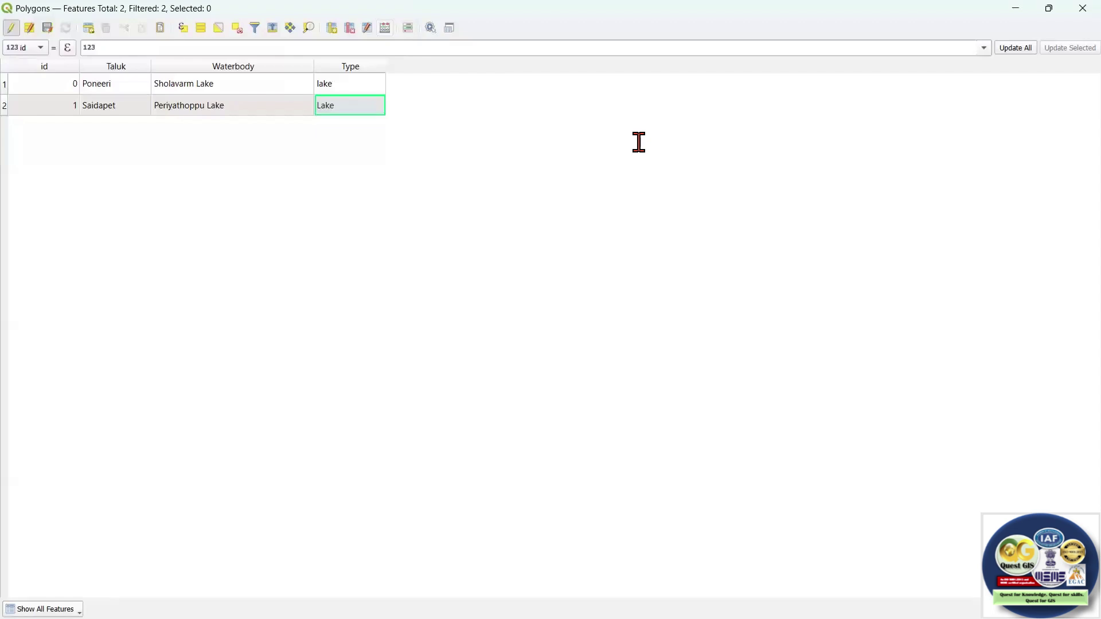
left_click(349, 28)
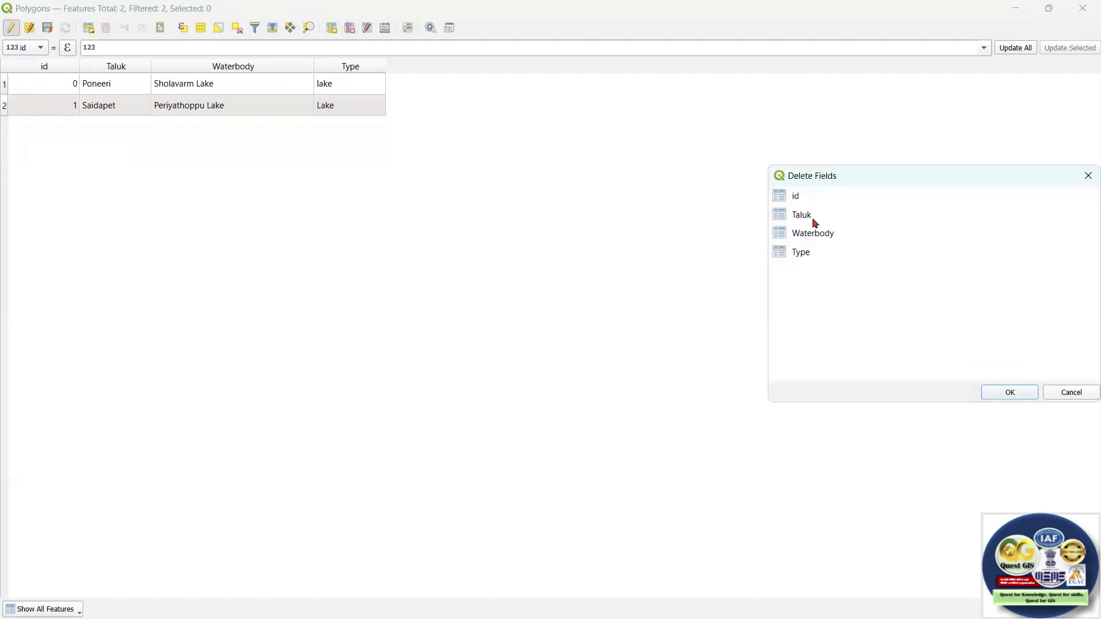
left_click(802, 196)
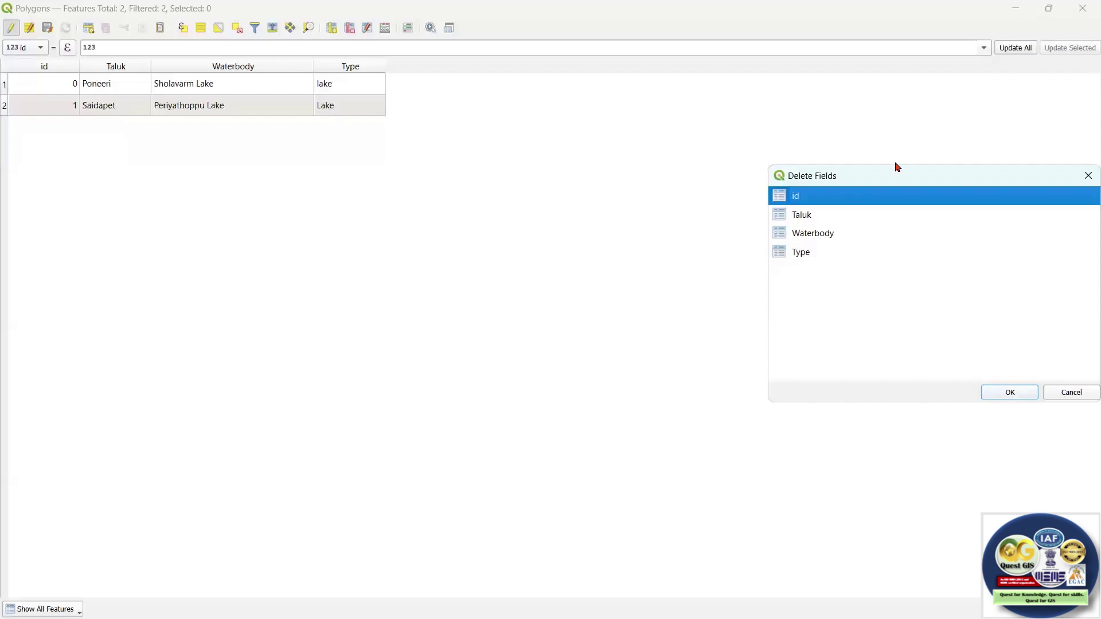
left_click_drag(895, 175, 424, 141)
left_click(604, 360)
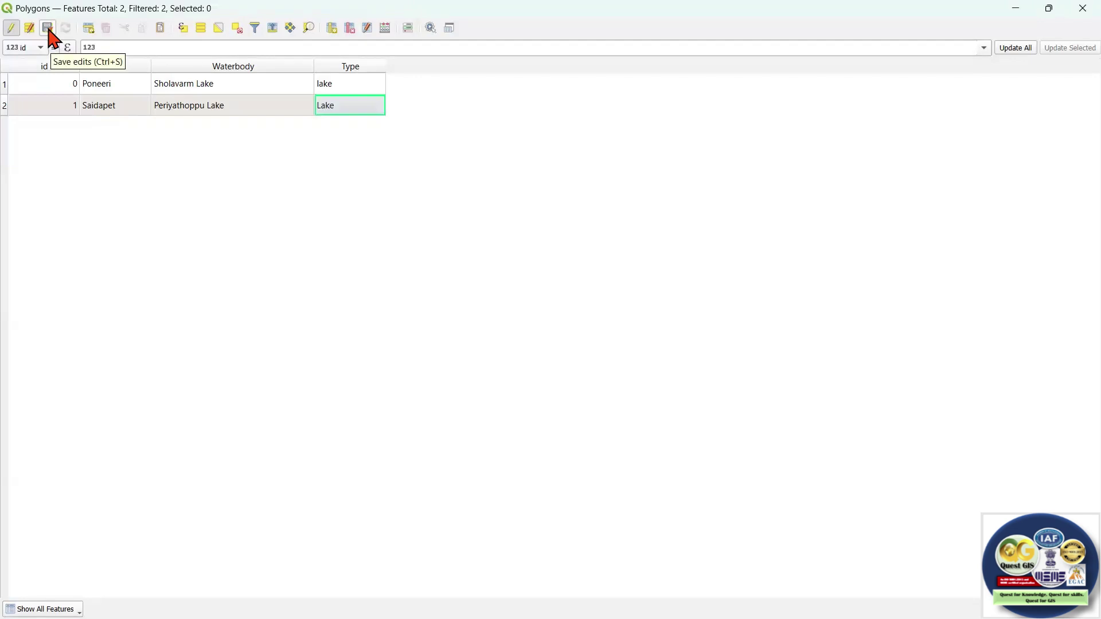
Step: Shrink the attribute table window and save the edits made to the Polygons layer
double_click(932, 9)
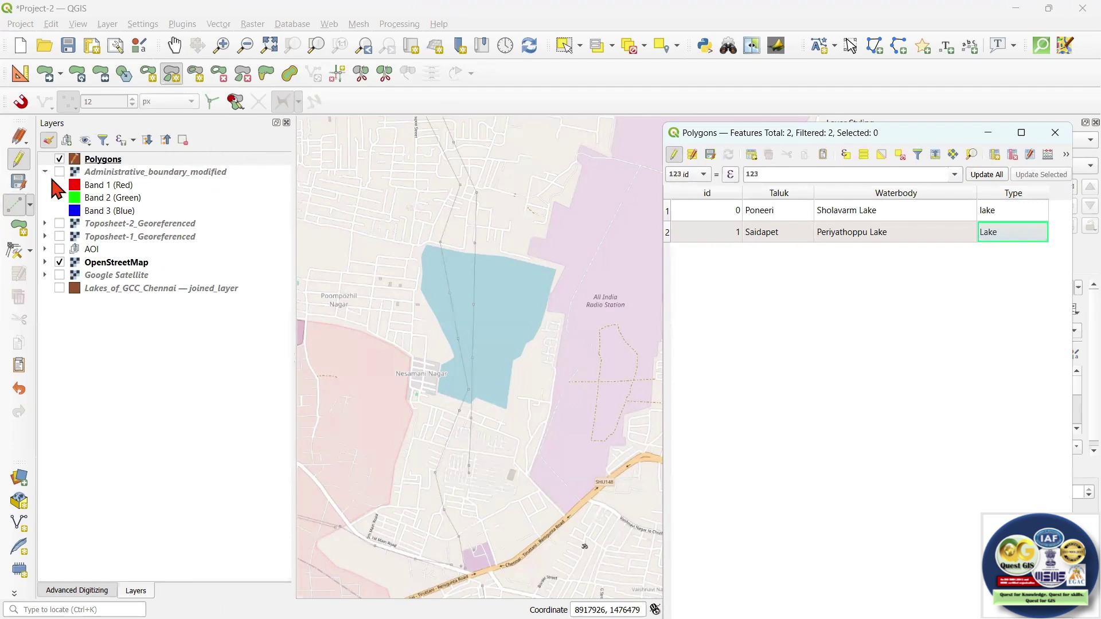
left_click(19, 183)
left_click(487, 160)
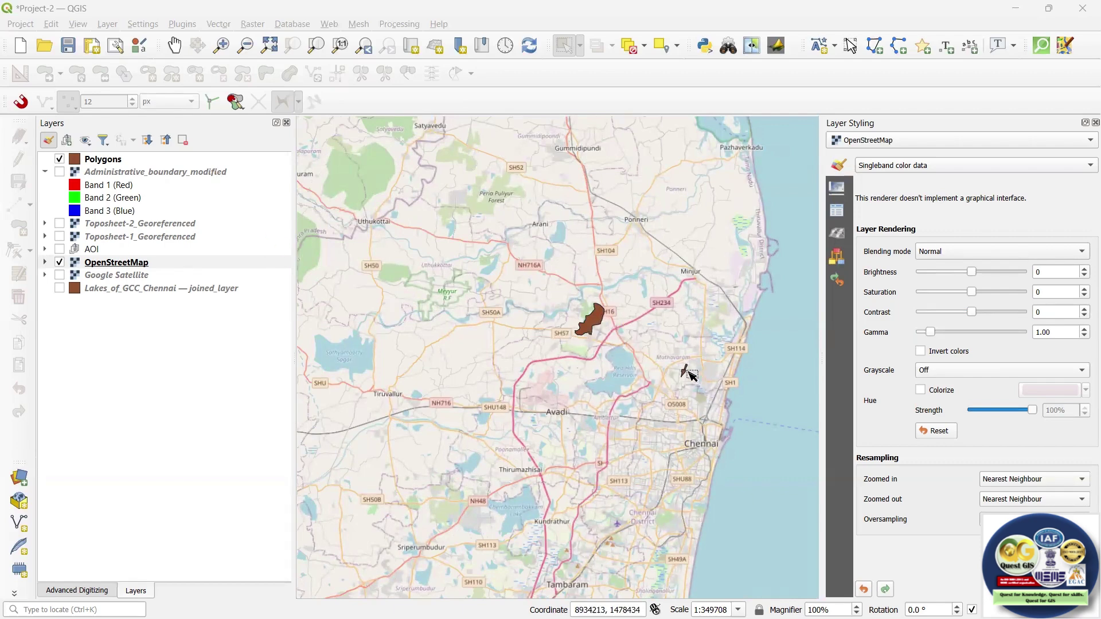
Step: Check both digitized lakes on the map and show the Administrative_boundary_modified layer beneath them
scroll(687, 367, "up", 2)
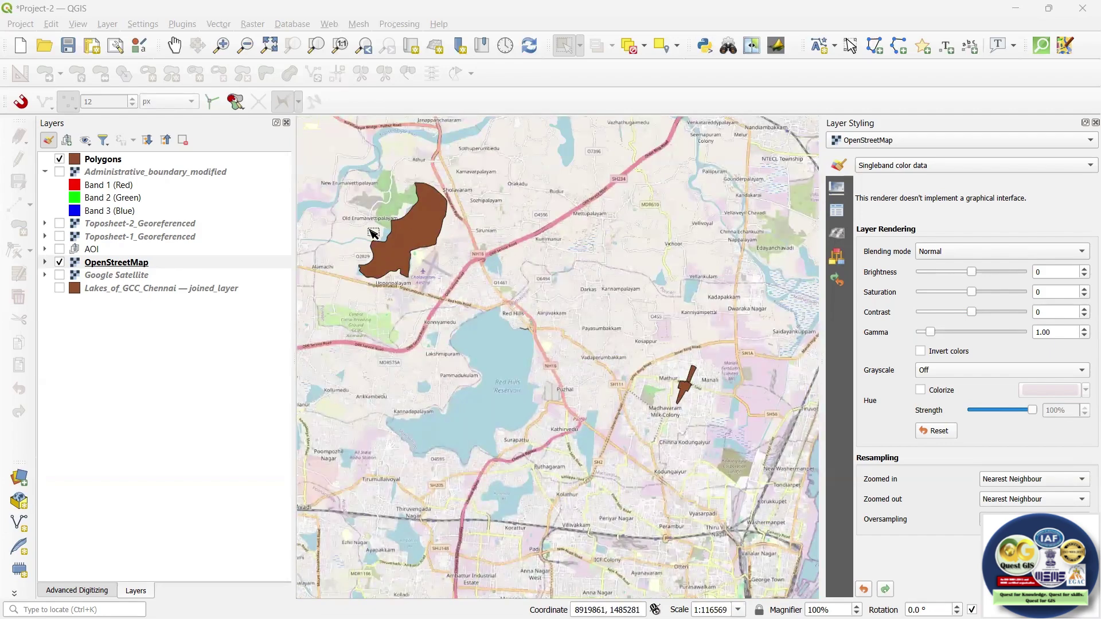
scroll(672, 396, "up", 2)
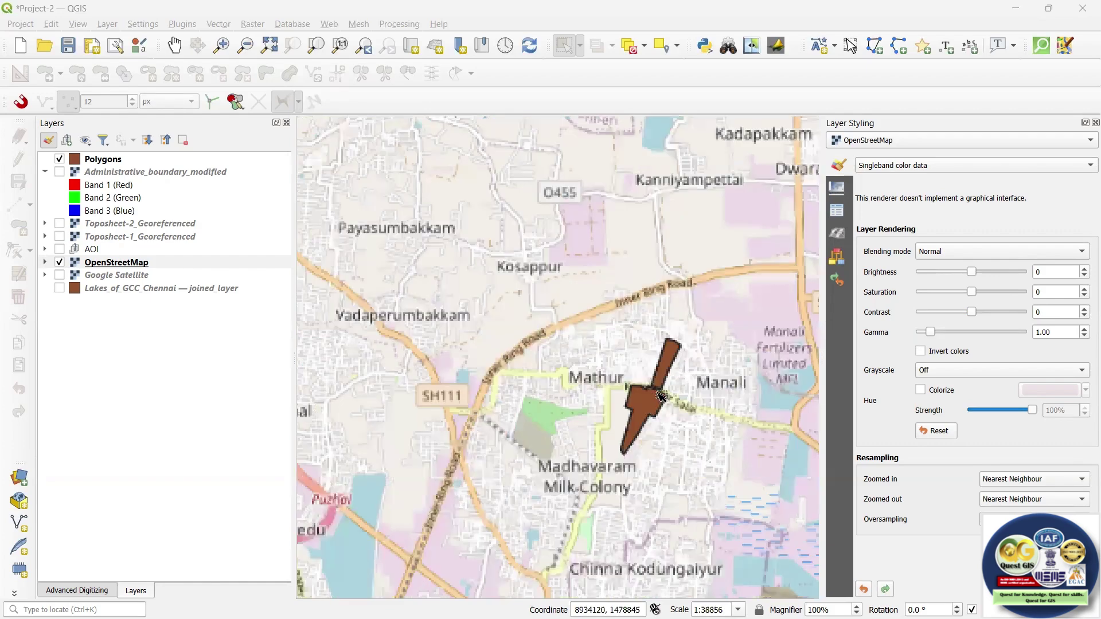
scroll(674, 396, "down", 2)
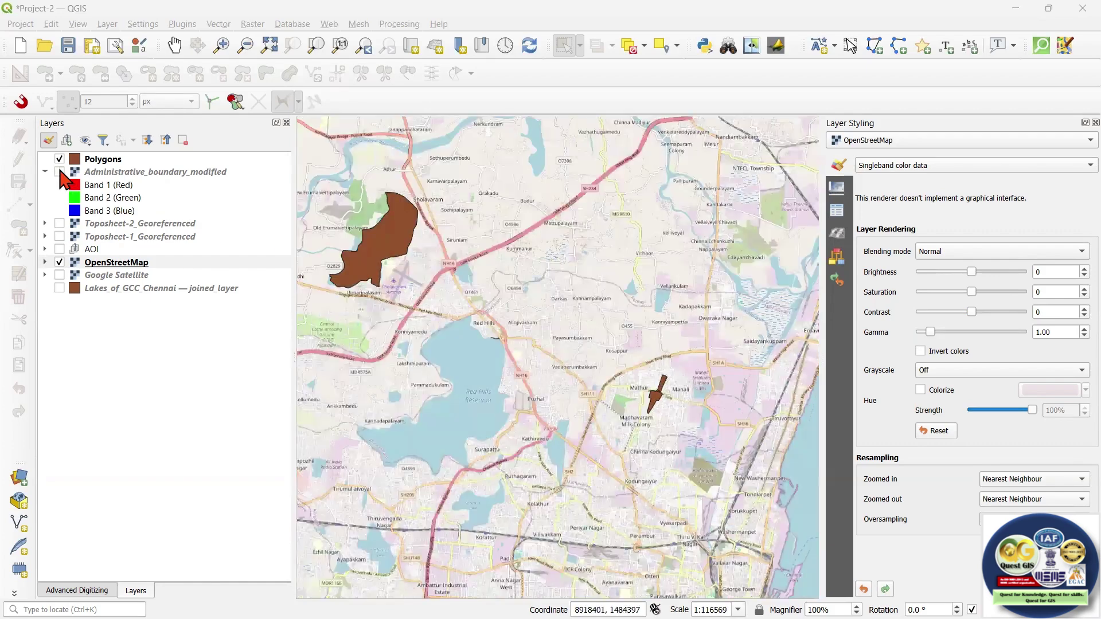
left_click(59, 172)
Step: Examine the extent of the administrative boundary map and the taluk boundaries around Uttukkottai and Tiruvallur
scroll(662, 320, "down", 2)
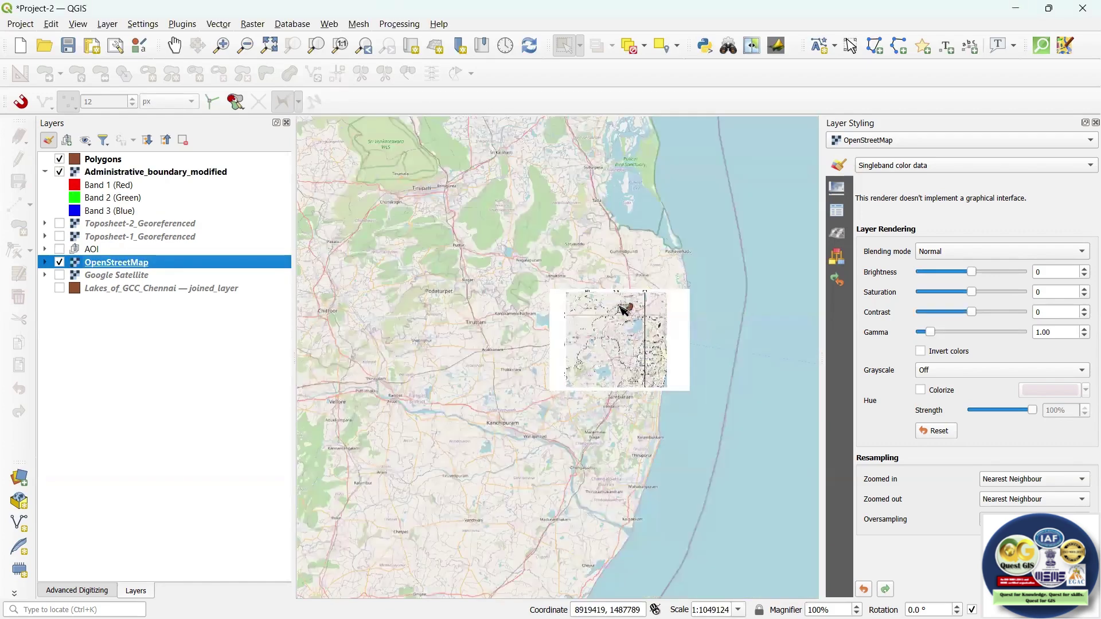
scroll(536, 305, "up", 2)
scroll(494, 271, "up", 2)
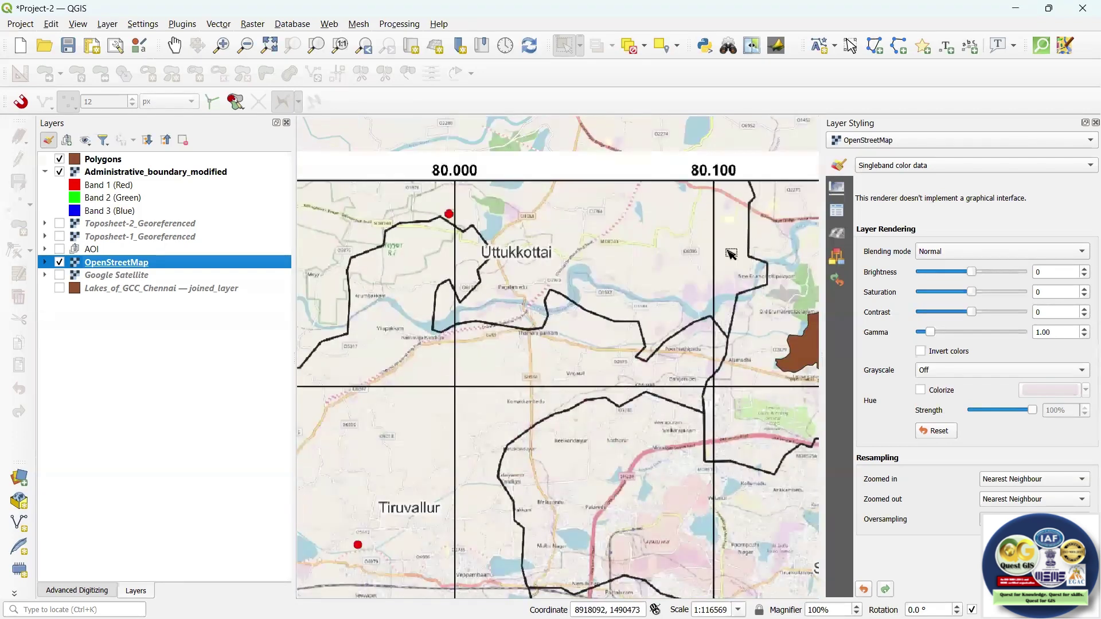
scroll(647, 348, "down", 2)
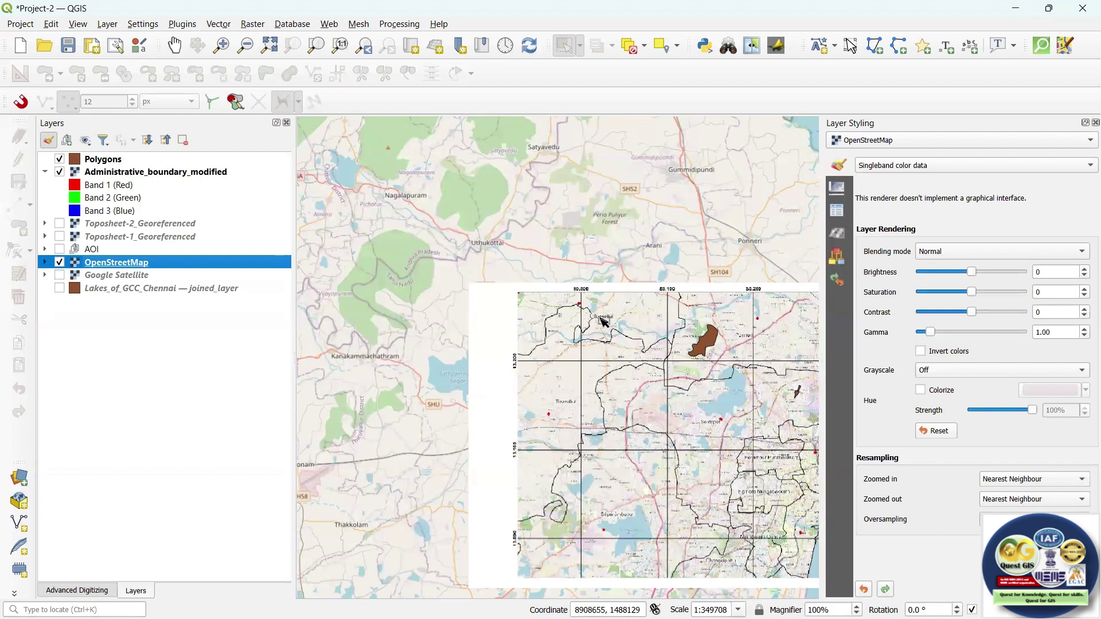
scroll(581, 320, "up", 2)
scroll(510, 315, "down", 2)
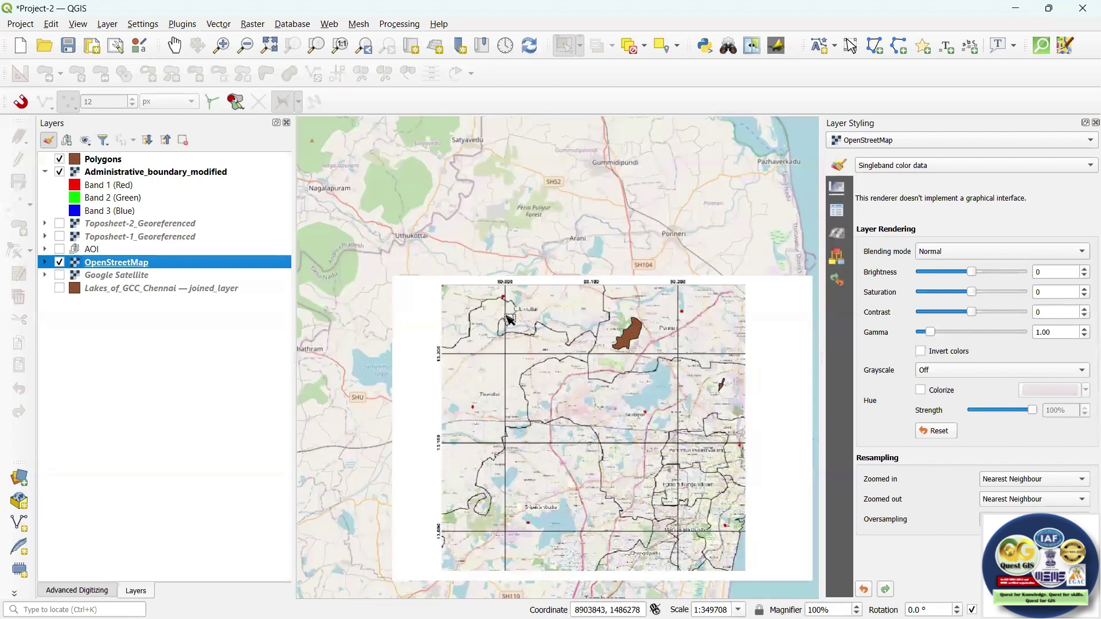
scroll(573, 304, "up", 2)
scroll(592, 289, "down", 2)
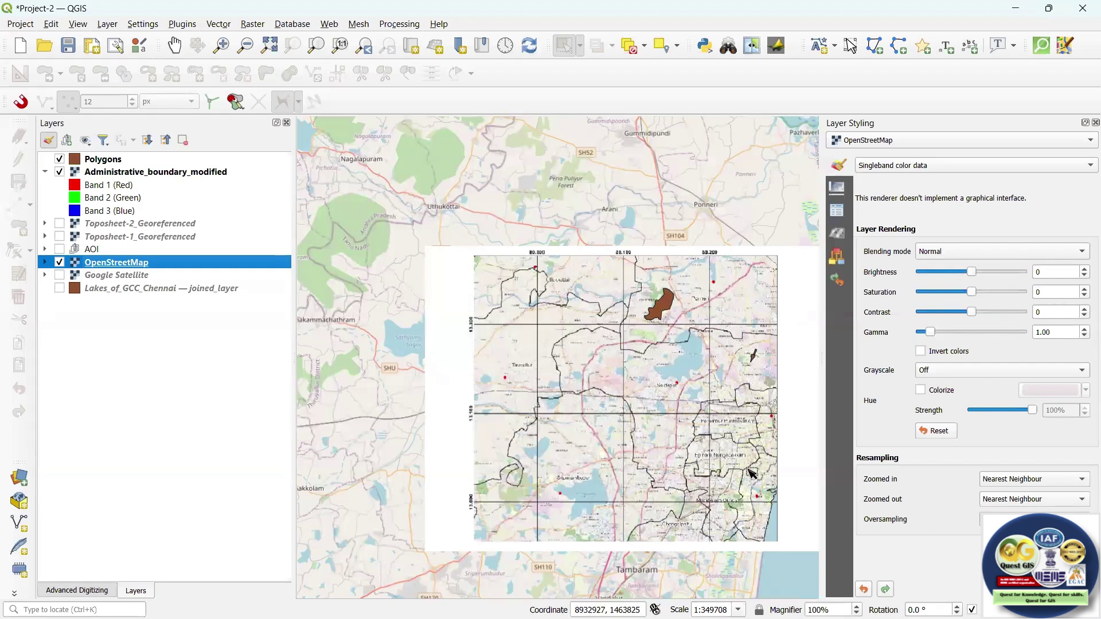
Step: Examine the Saidapet, Perambur Purasavakam and Egmore Nungabakkam boundaries in relation to the digitized lakes
scroll(753, 474, "up", 2)
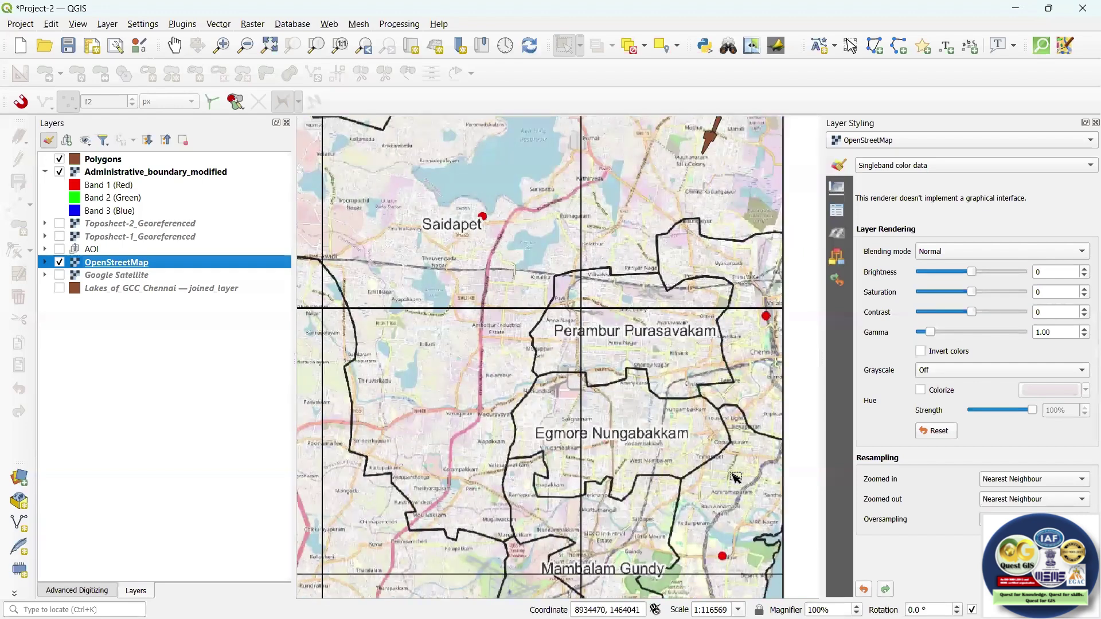
scroll(659, 428, "down", 1)
scroll(663, 439, "up", 1)
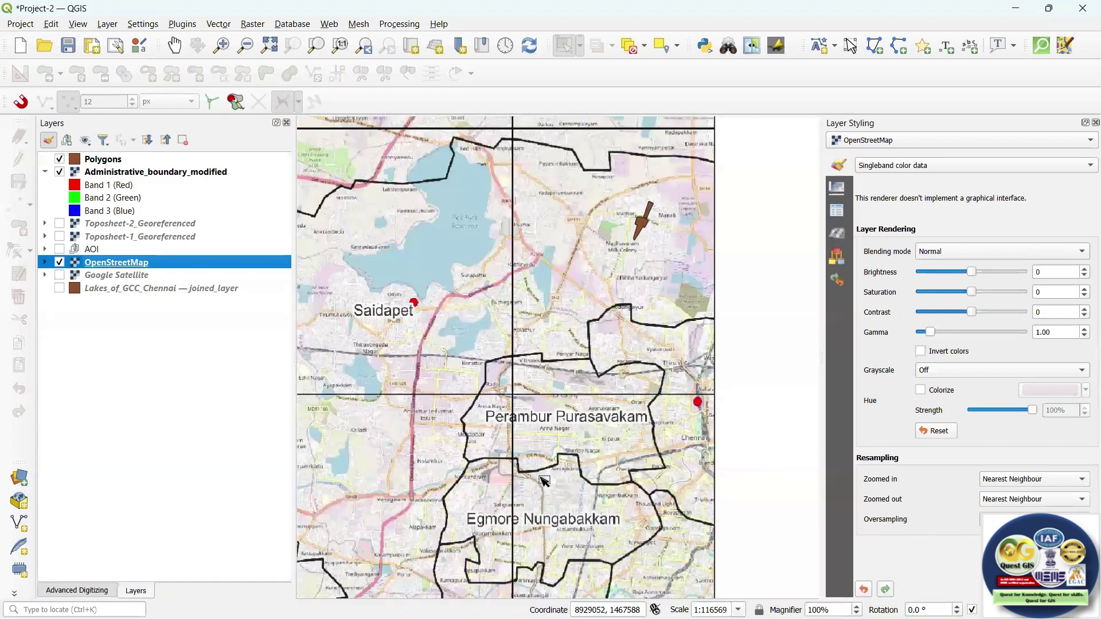
scroll(602, 477, "up", 1)
scroll(628, 427, "down", 1)
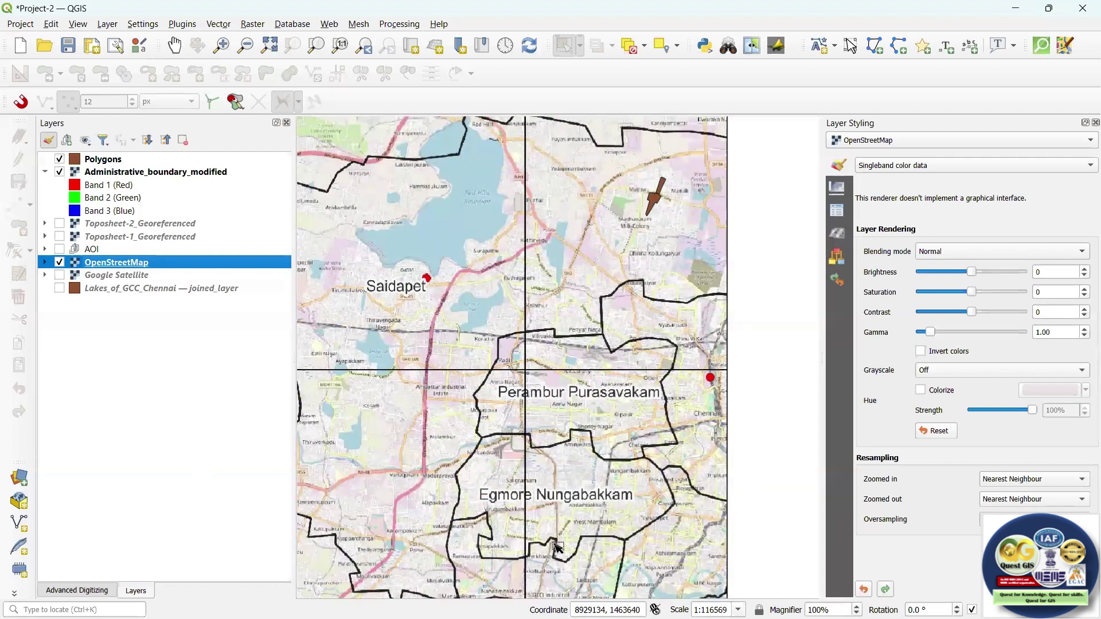
scroll(608, 435, "down", 1)
scroll(623, 357, "up", 1)
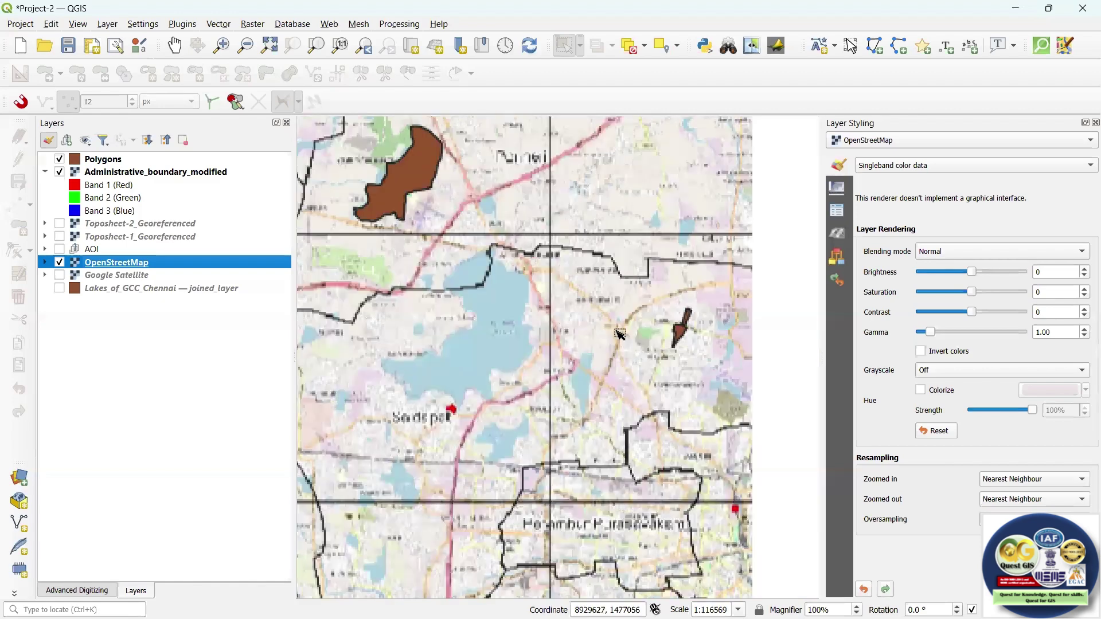
scroll(500, 385, "down", 2)
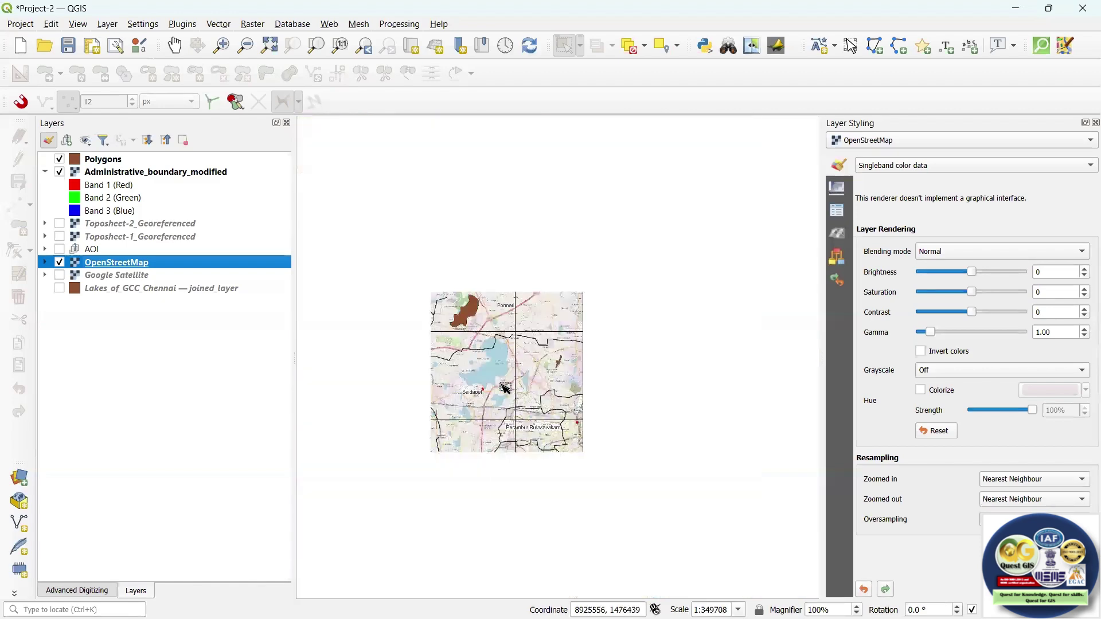
scroll(510, 458, "up", 2)
scroll(519, 455, "down", 2)
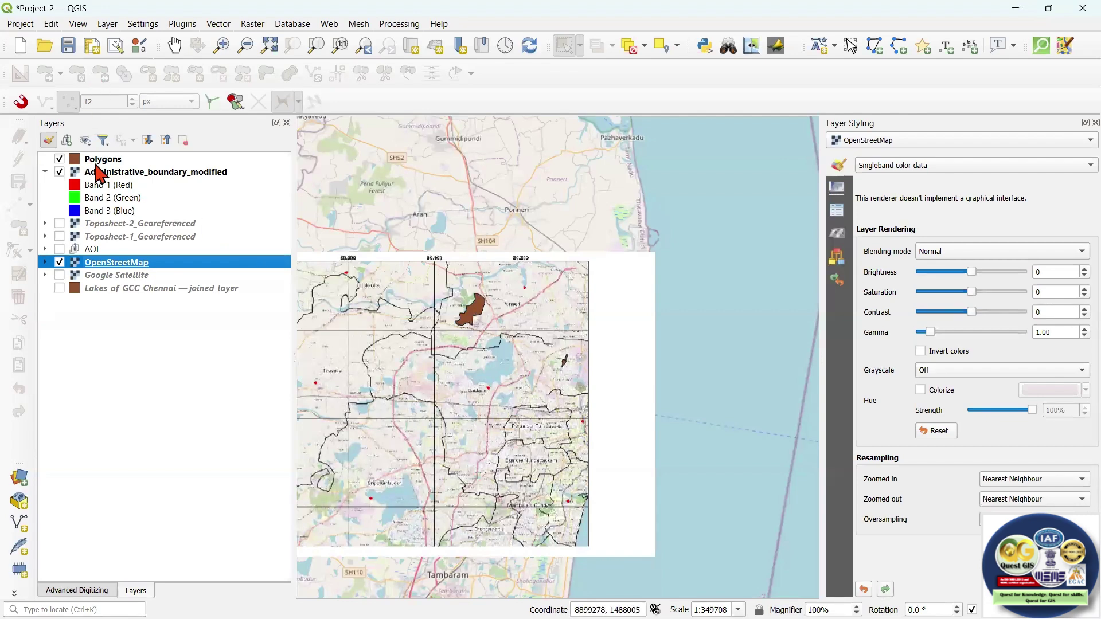
Step: Start a new shapefile layer and set its output file to Taluk_boundaries in the Digitization folder
left_click(109, 24)
mouse_move(151, 58)
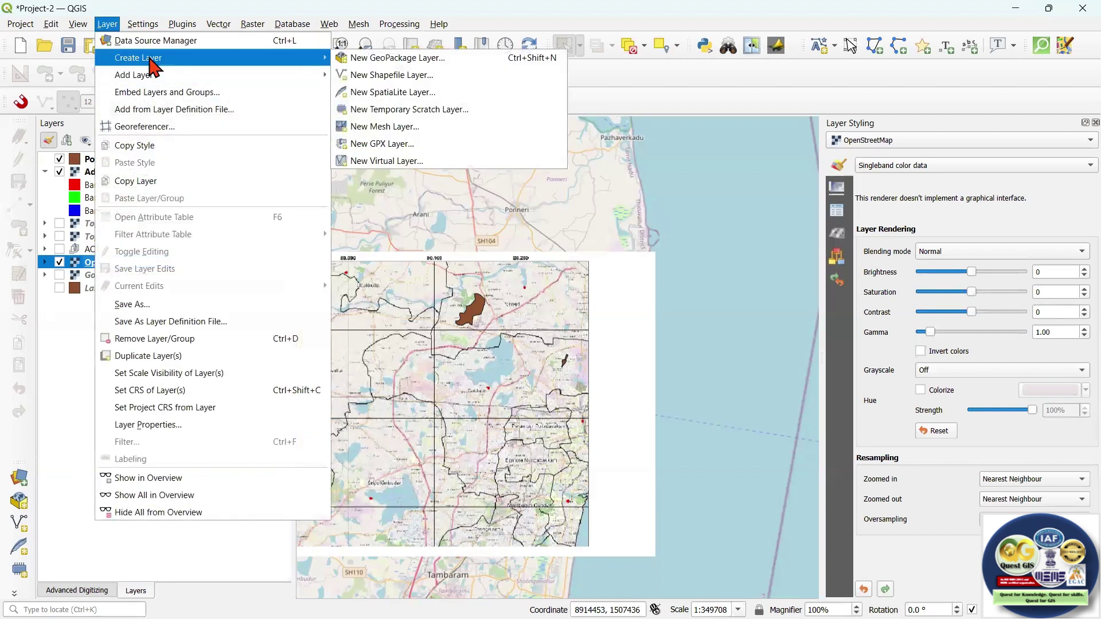
left_click(392, 77)
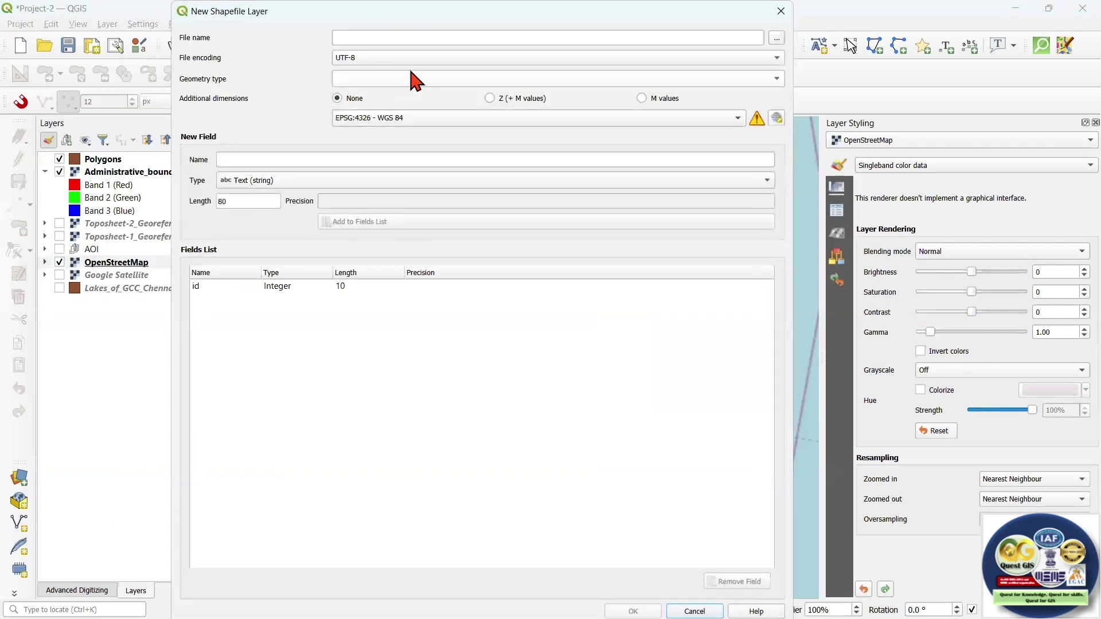
left_click(775, 39)
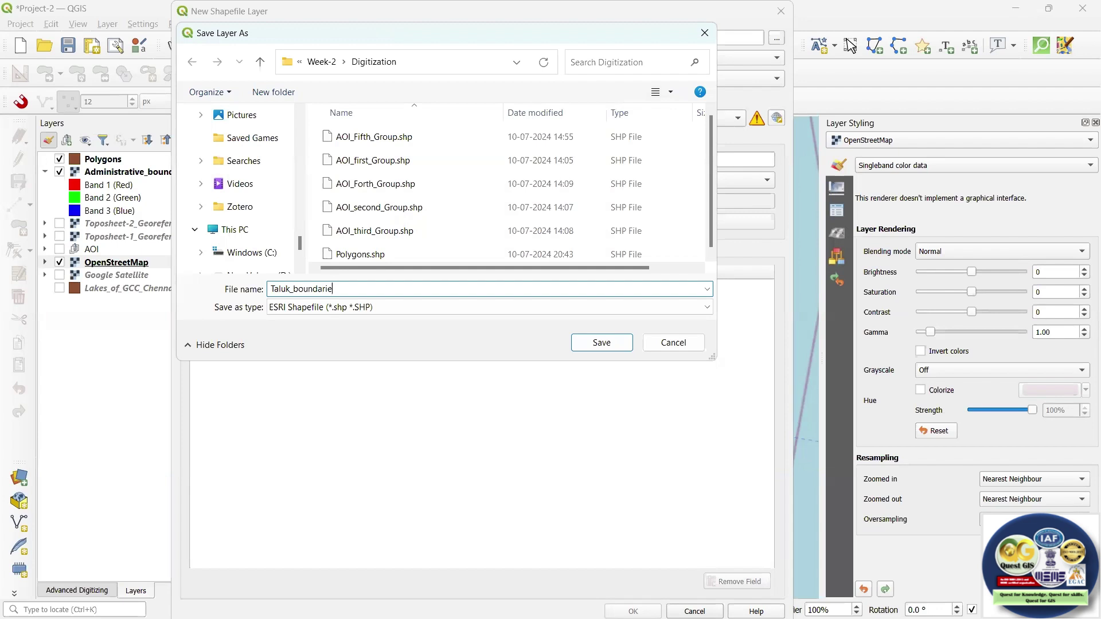
left_click(607, 343)
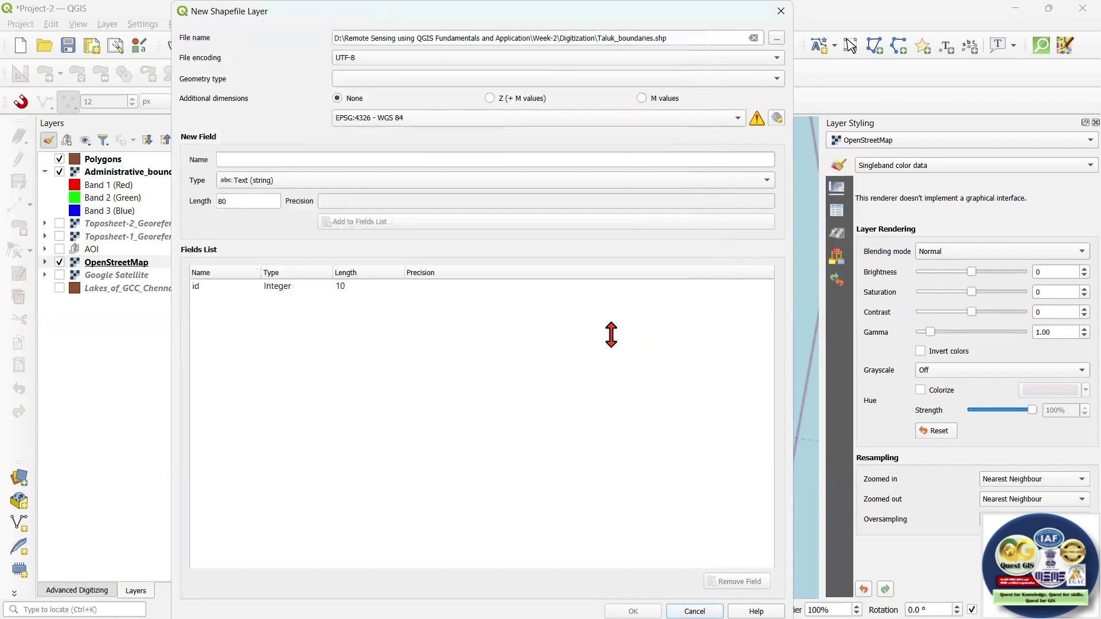
Step: Set the new shapefile's geometry type to Polygon and its CRS to EPSG:32644 - WGS 84 / UTM zone 44N
left_click(423, 74)
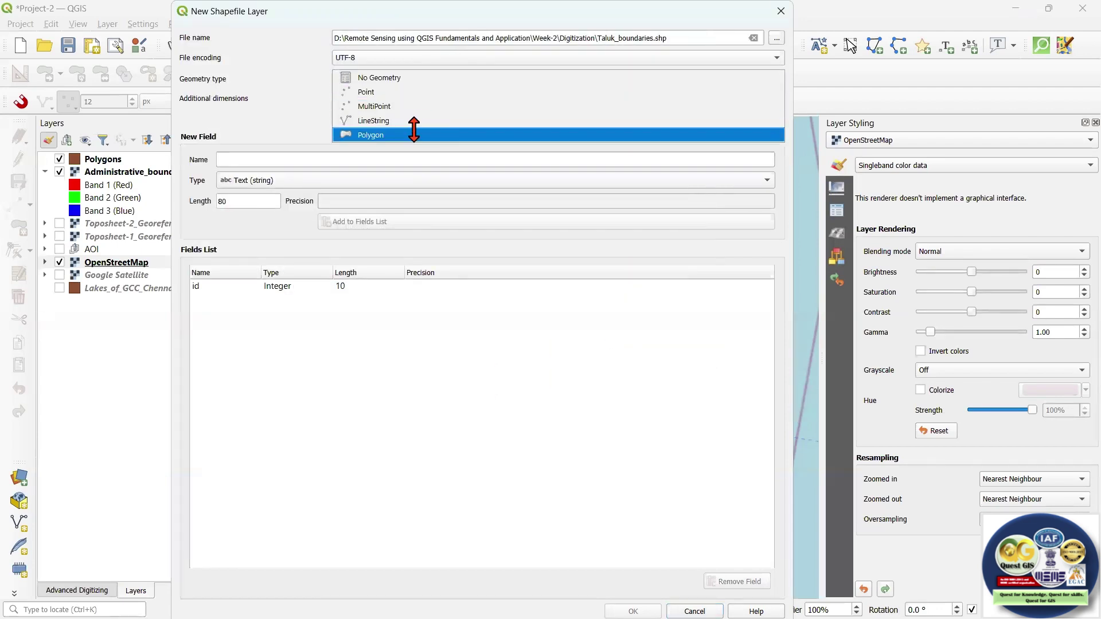
left_click(415, 133)
left_click(705, 117)
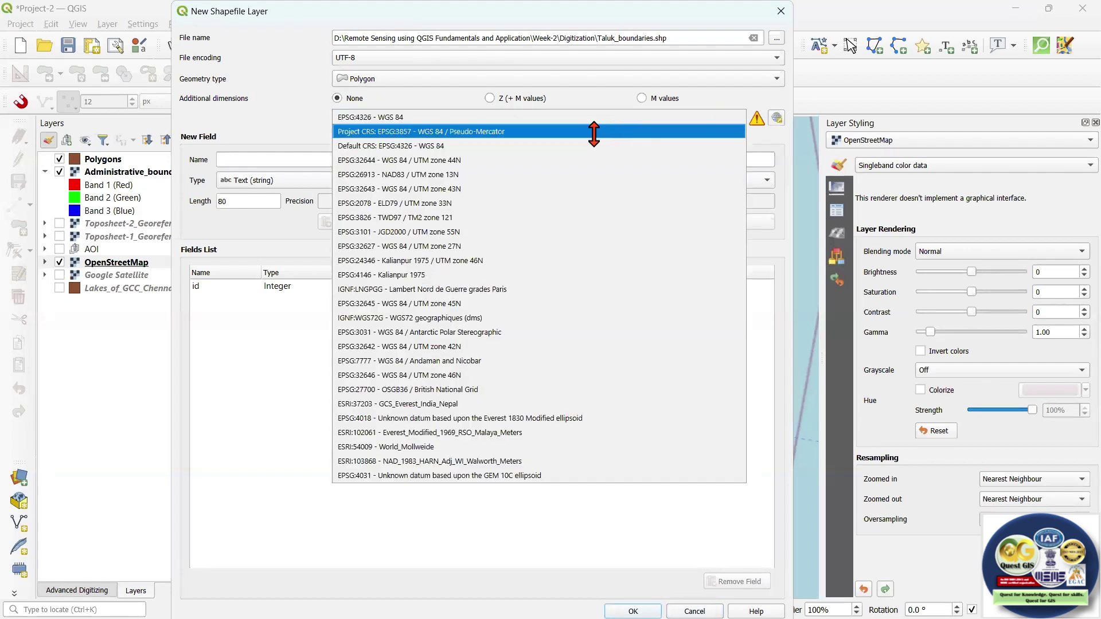
left_click(543, 156)
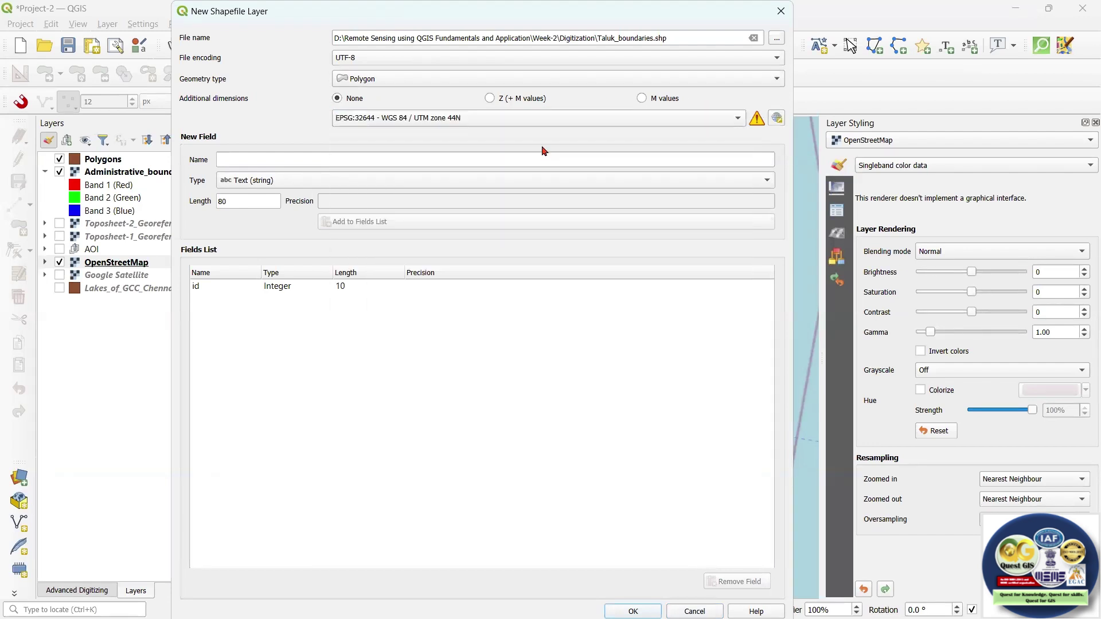
Step: Add a text field called Name with length 80 to the field list and create the shapefile layer
left_click(402, 157)
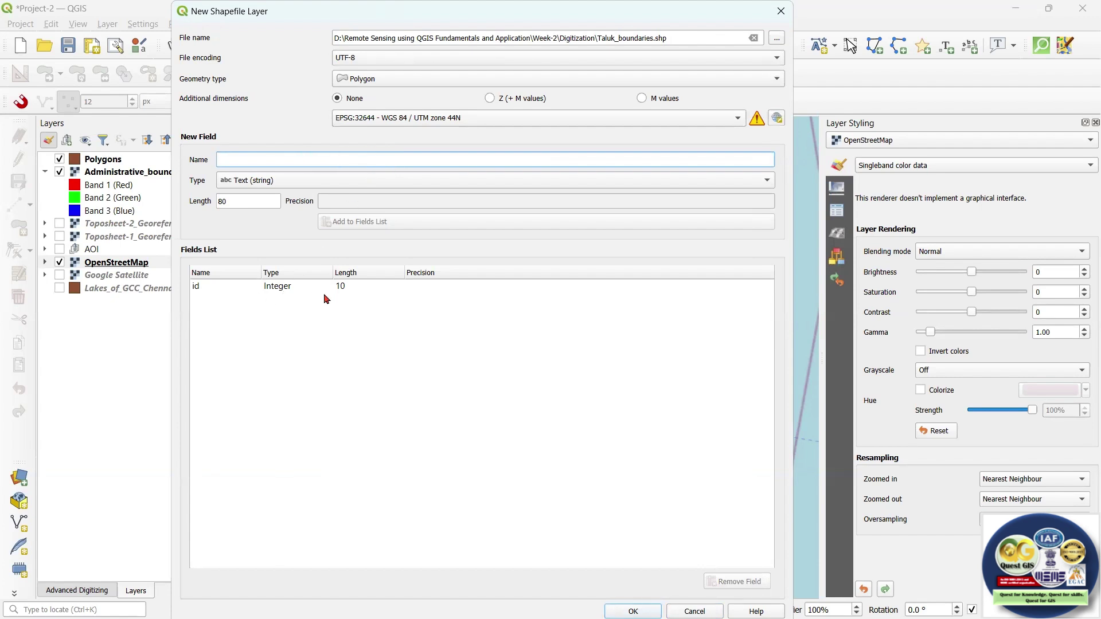
type("Name")
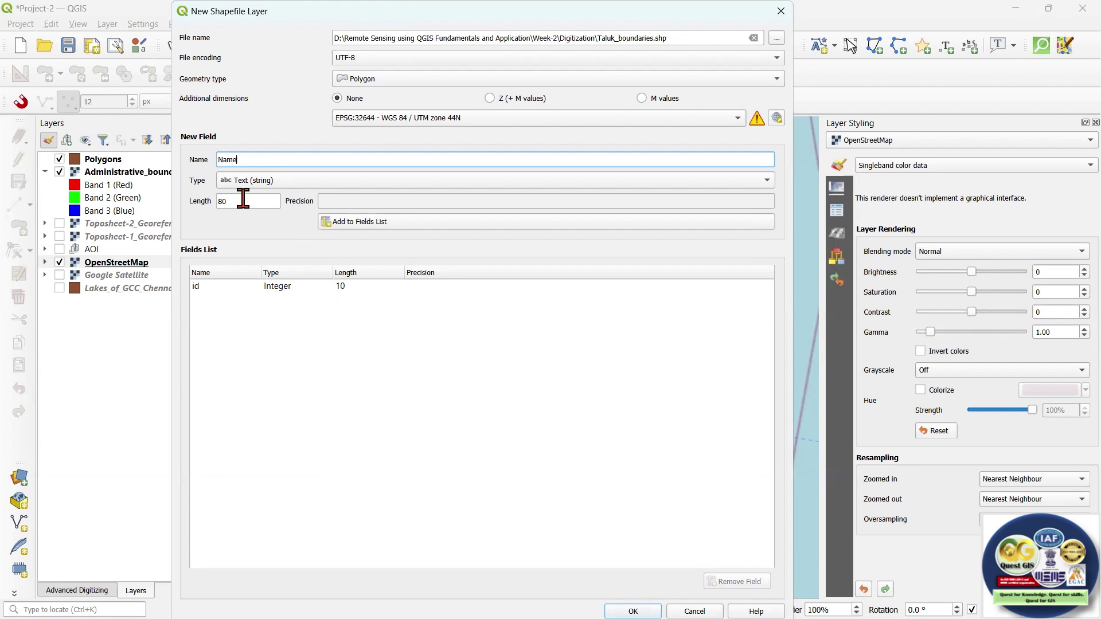
left_click(405, 226)
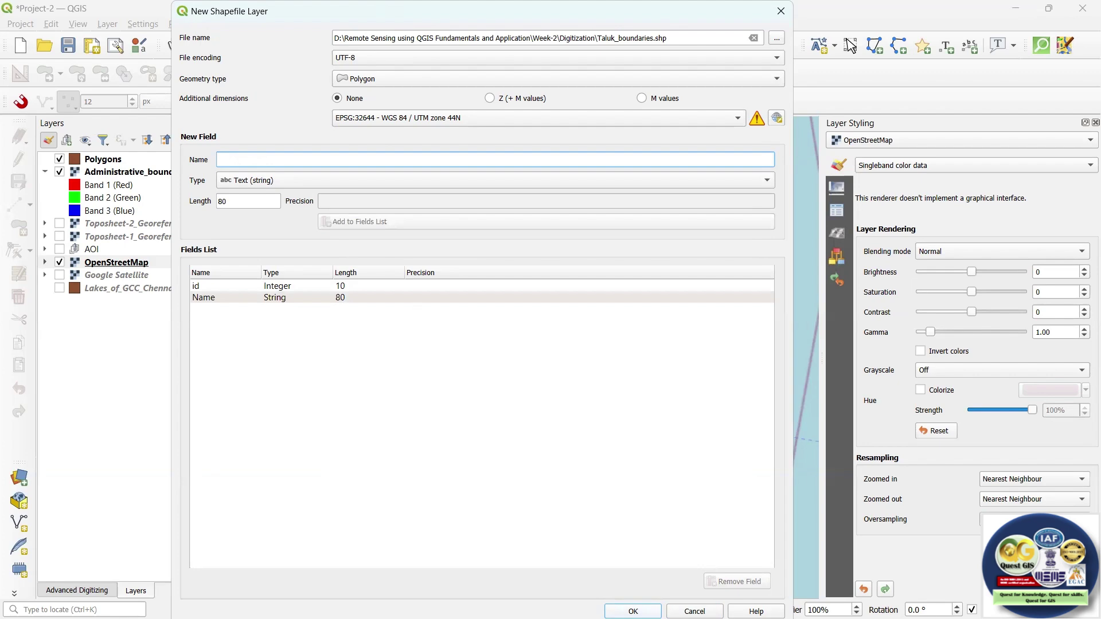
left_click(633, 611)
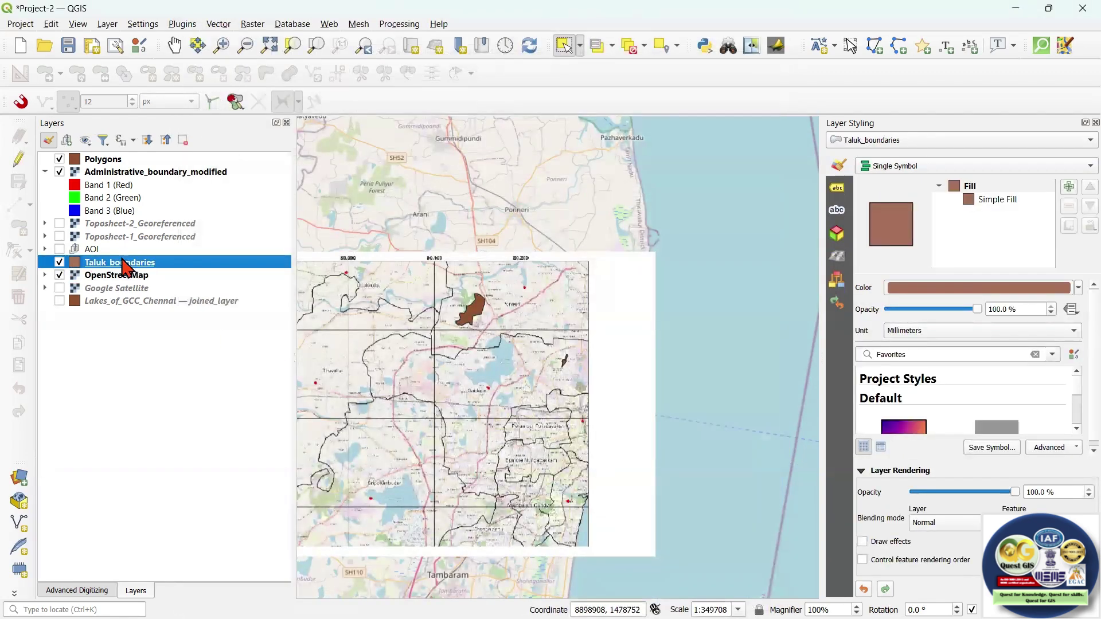
Step: Move the Taluk_boundaries layer directly above Administrative_boundary_modified and turn on editing for it
left_click_drag(148, 270, 137, 175)
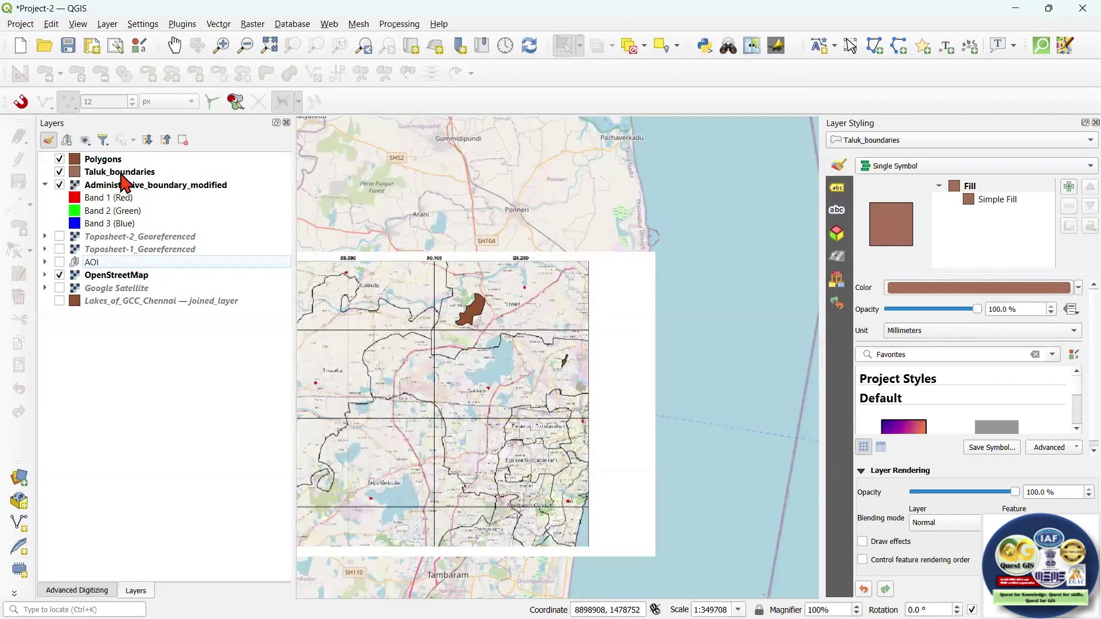
left_click(124, 175)
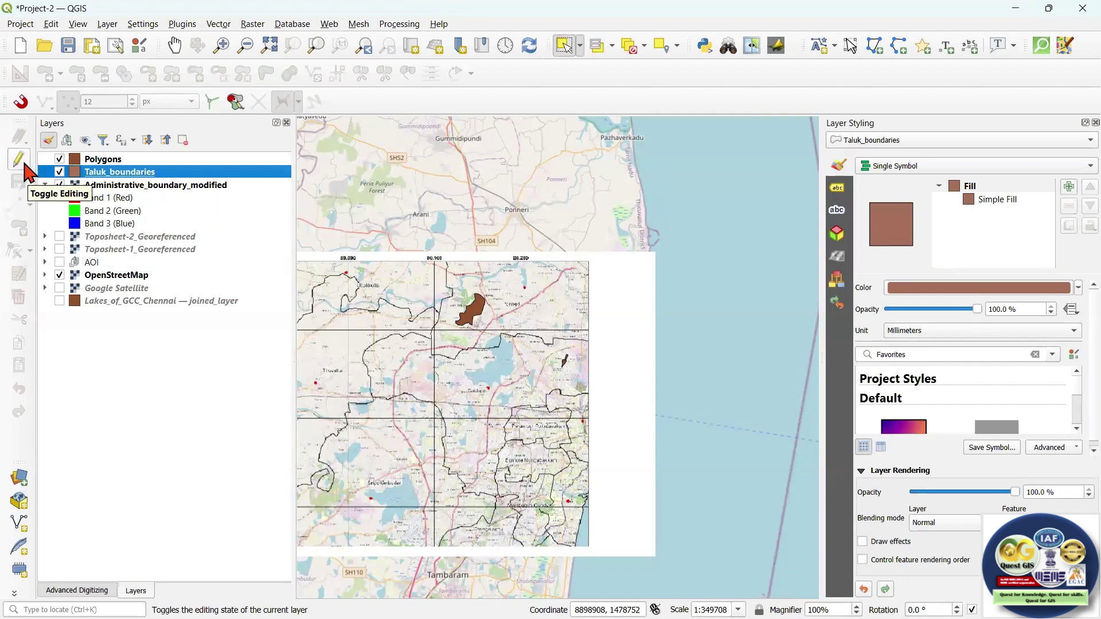
left_click(19, 160)
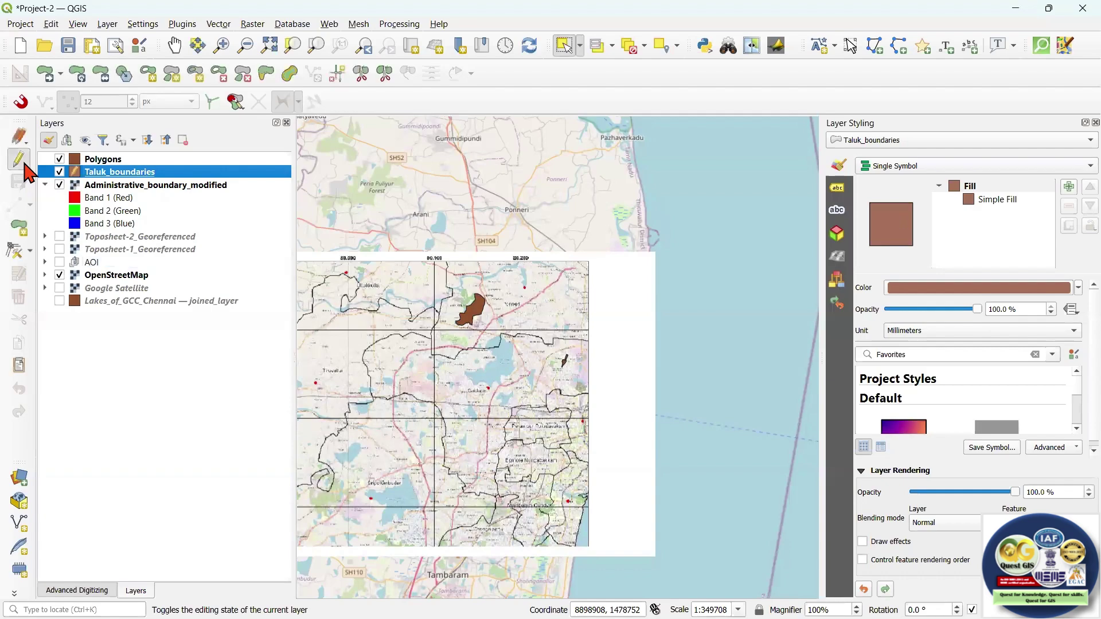
Step: Start a polygon at the northern boundary junction near Periyar Nagar and trace the Perambur Purasavakam taluk's eastern edge down to Egmore
scroll(559, 468, "up", 2)
scroll(452, 338, "up", 1)
scroll(459, 342, "down", 1)
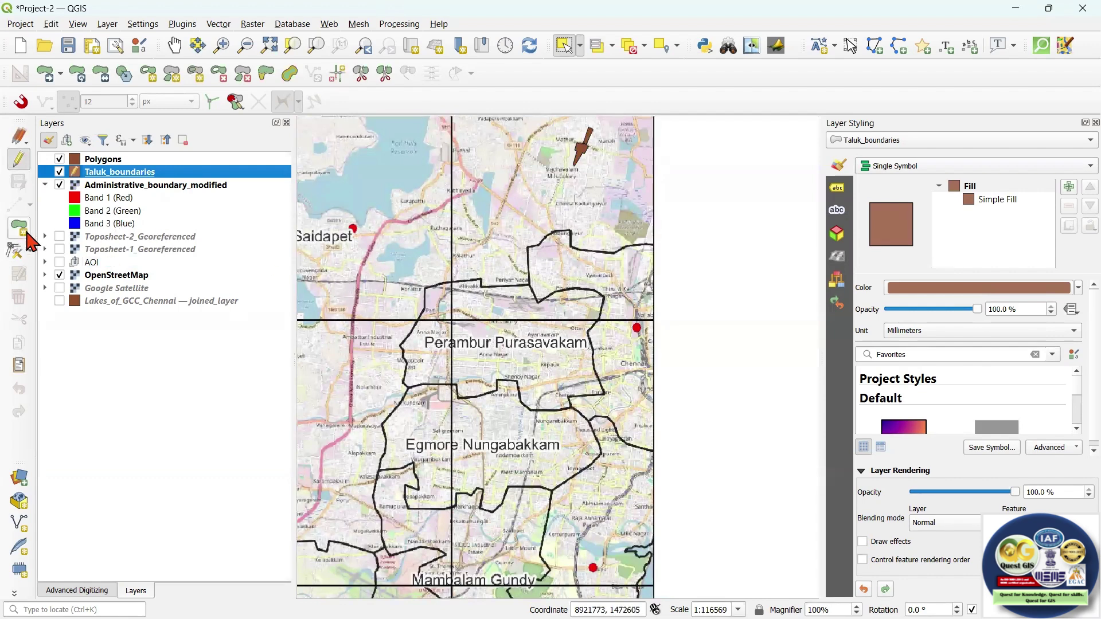
left_click(26, 234)
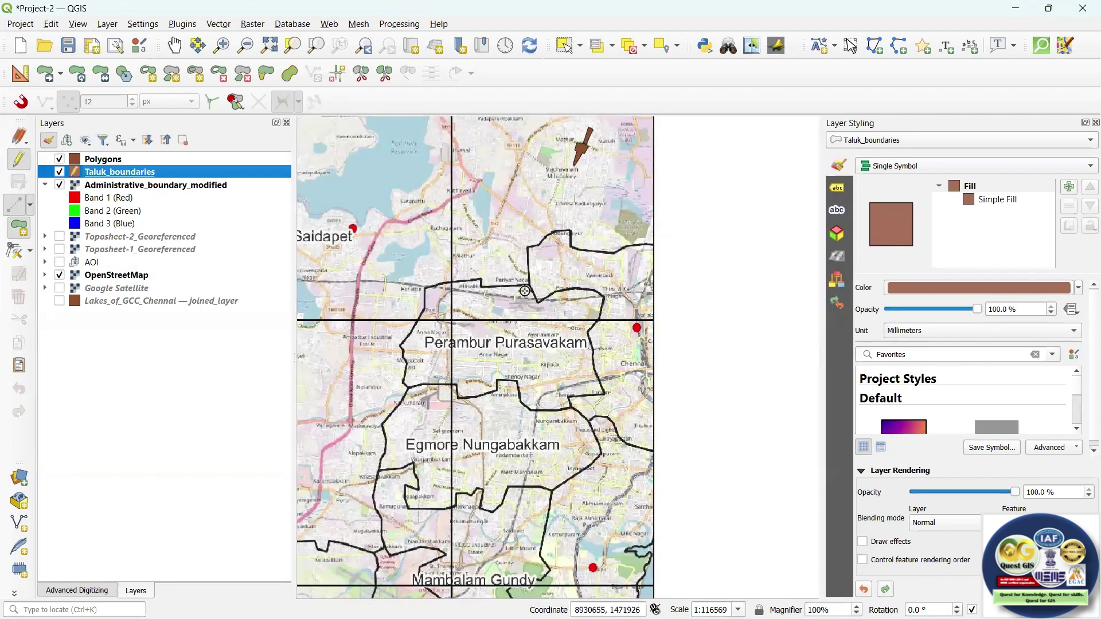
scroll(536, 290, "up", 3)
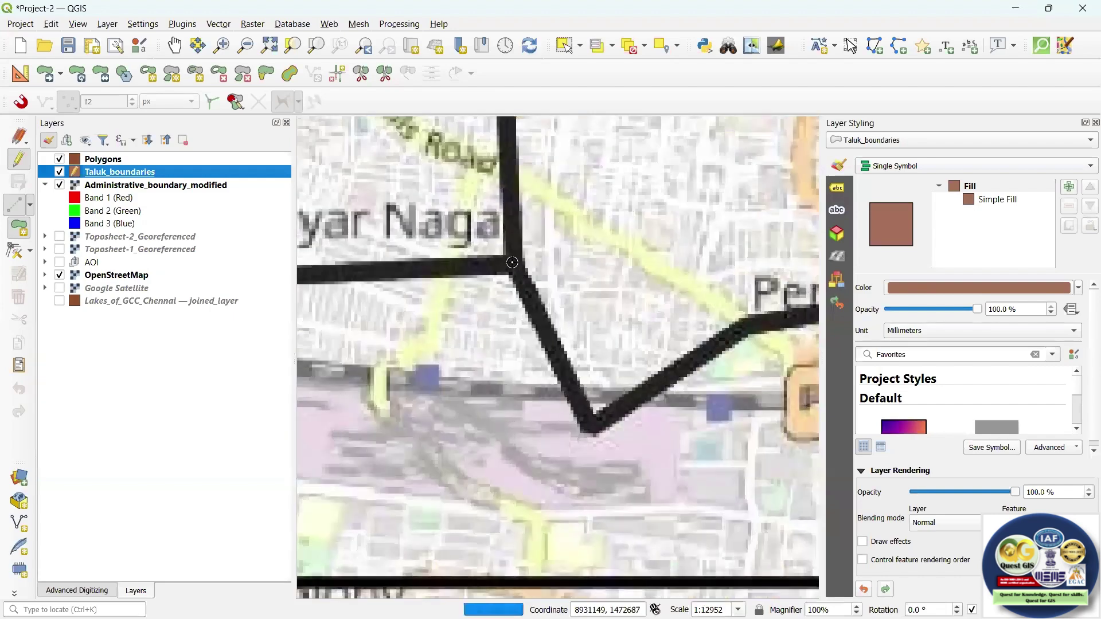
left_click(512, 262)
left_click(593, 423)
scroll(593, 424, "down", 1)
scroll(634, 312, "down", 3)
scroll(607, 298, "up", 3)
left_click(607, 278)
left_click(593, 343)
left_click(559, 386)
left_click(573, 442)
left_click(578, 323)
left_click(613, 413)
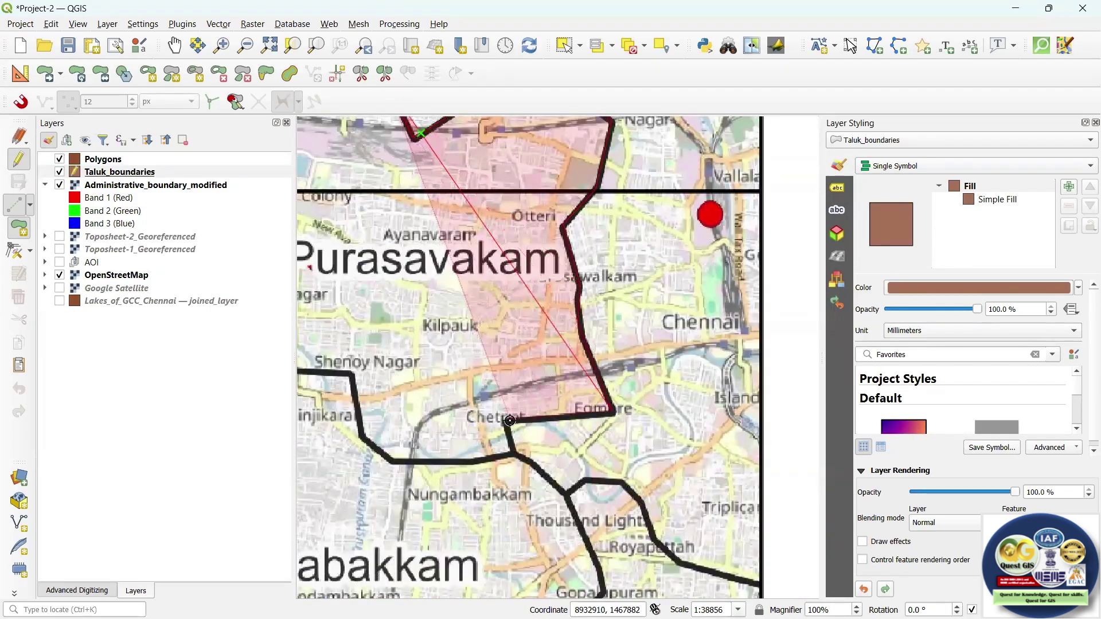
Step: Continue the polygon westward along Perambur Purasavakam's southern boundary, from Chetpet past Aminjikarai to the southwestern corner
left_click(506, 423)
scroll(616, 442, "up", 1)
left_click(356, 425)
scroll(584, 442, "down", 1)
left_click(478, 412)
left_click(466, 347)
left_click(407, 345)
left_click(406, 378)
left_click(344, 395)
scroll(558, 396, "down", 1)
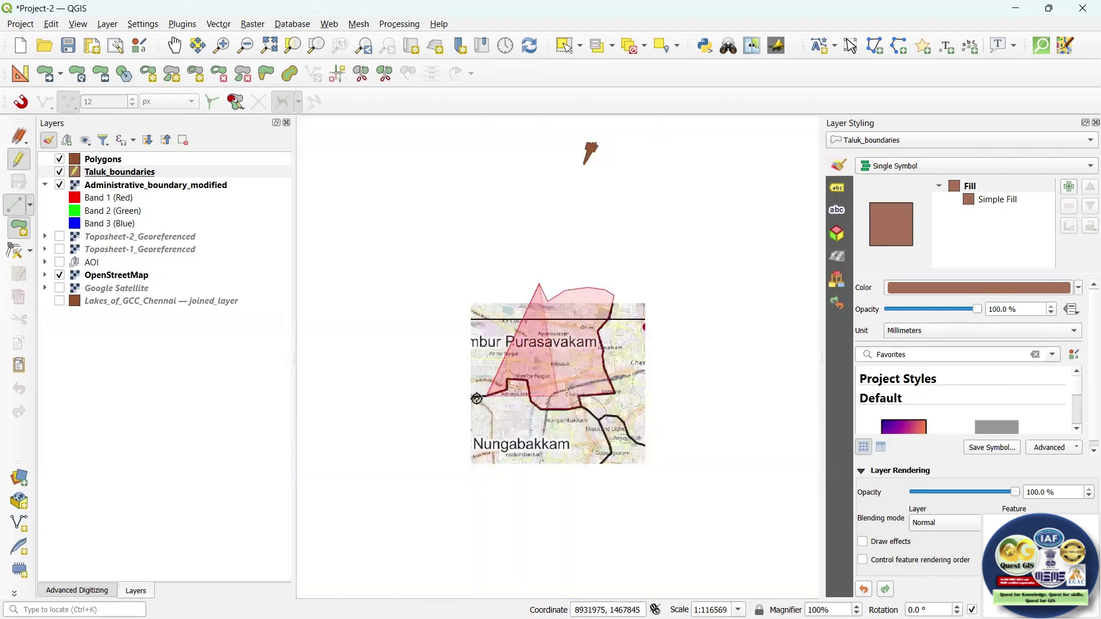
scroll(469, 395, "up", 1)
left_click(471, 402)
left_click(465, 361)
left_click(323, 372)
Step: Trace the polygon up Perambur Purasavakam's western boundary past Padi and along the northern edge to Villivakkam
left_click(304, 277)
left_click(299, 246)
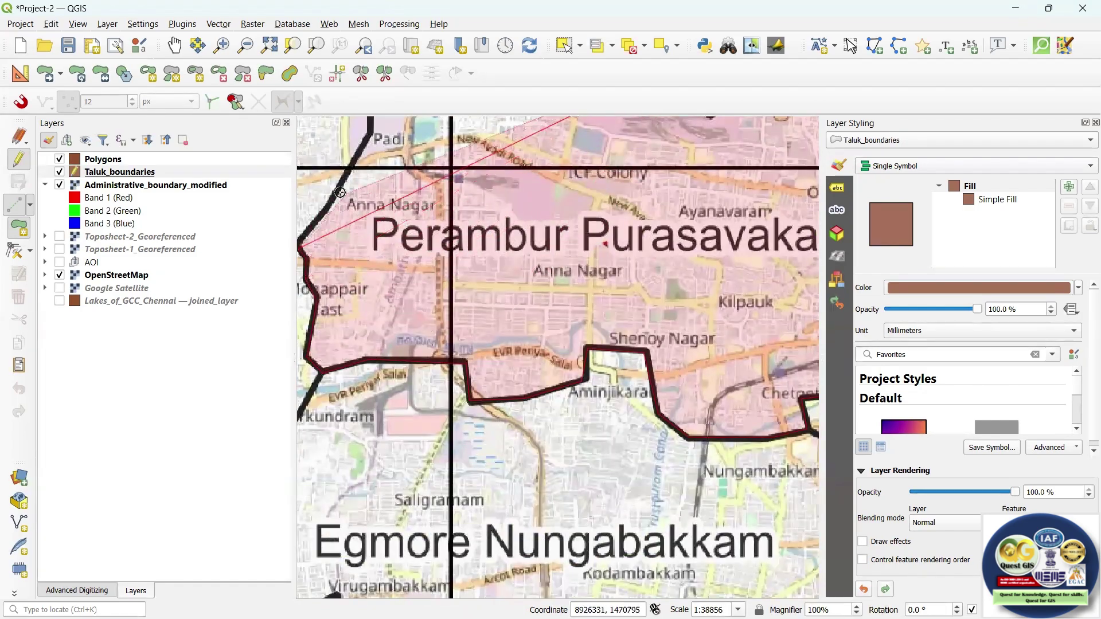
left_click(330, 207)
left_click(370, 133)
scroll(379, 277, "down", 1)
scroll(388, 204, "up", 1)
left_click(353, 219)
left_click(413, 203)
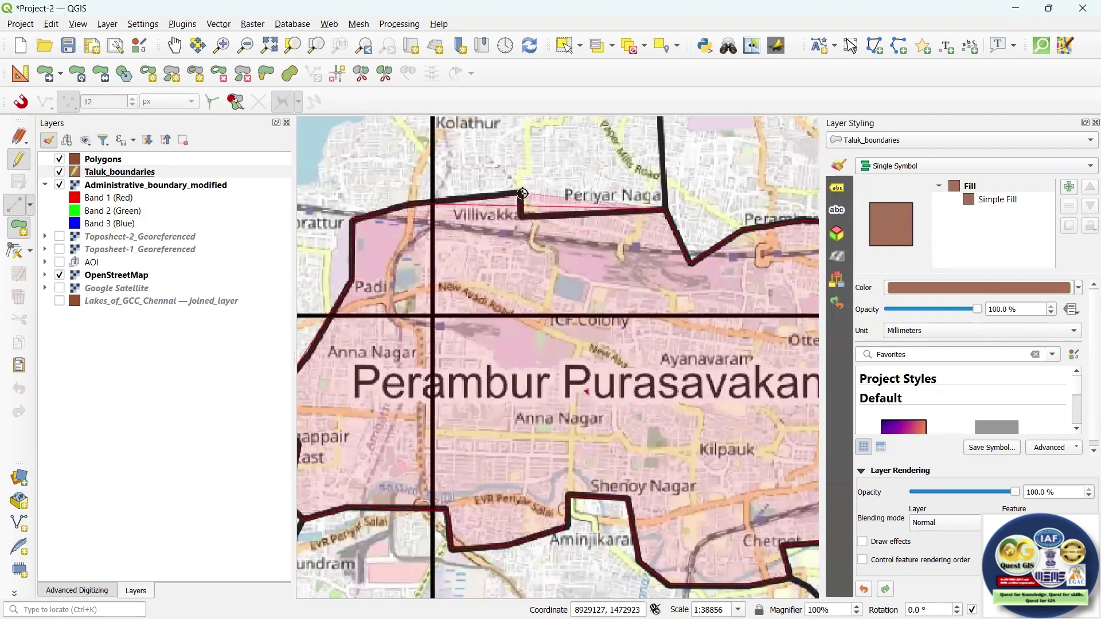
left_click(524, 215)
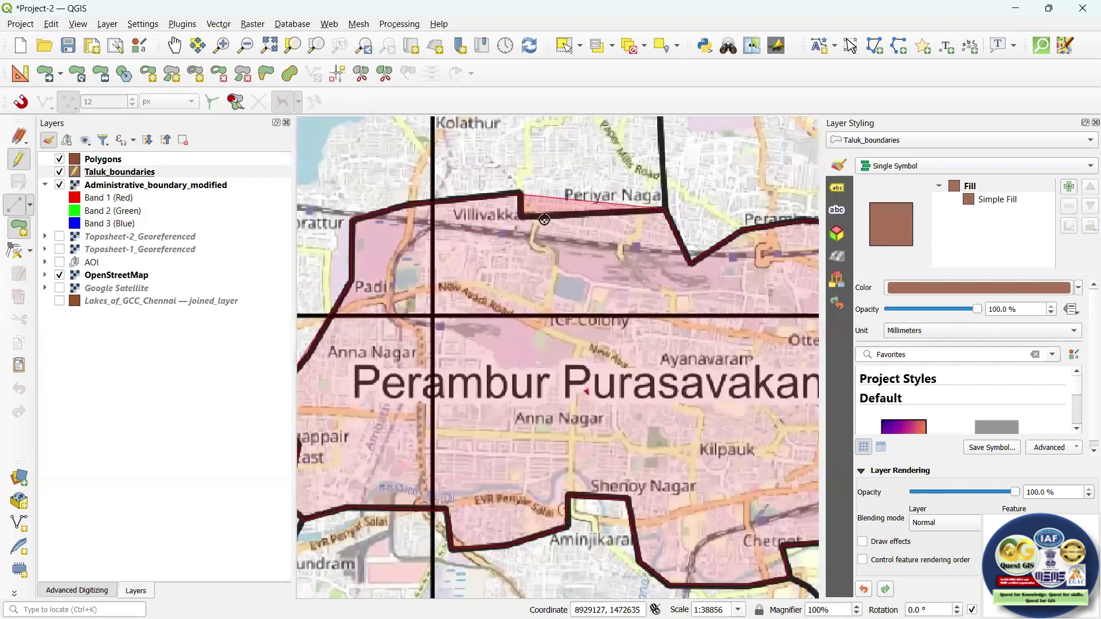
Step: Finish the Perambur Purasavakam polygon and accept its attributes with id 0 and an empty Name
right_click(609, 214)
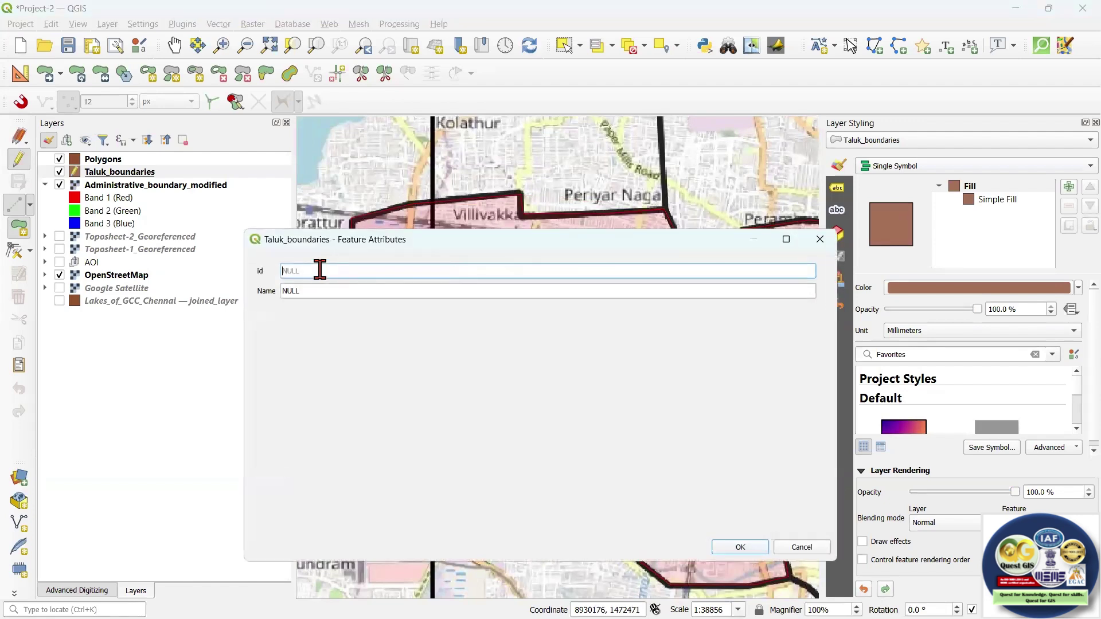
left_click(312, 291)
left_click_drag(442, 238, 401, 173)
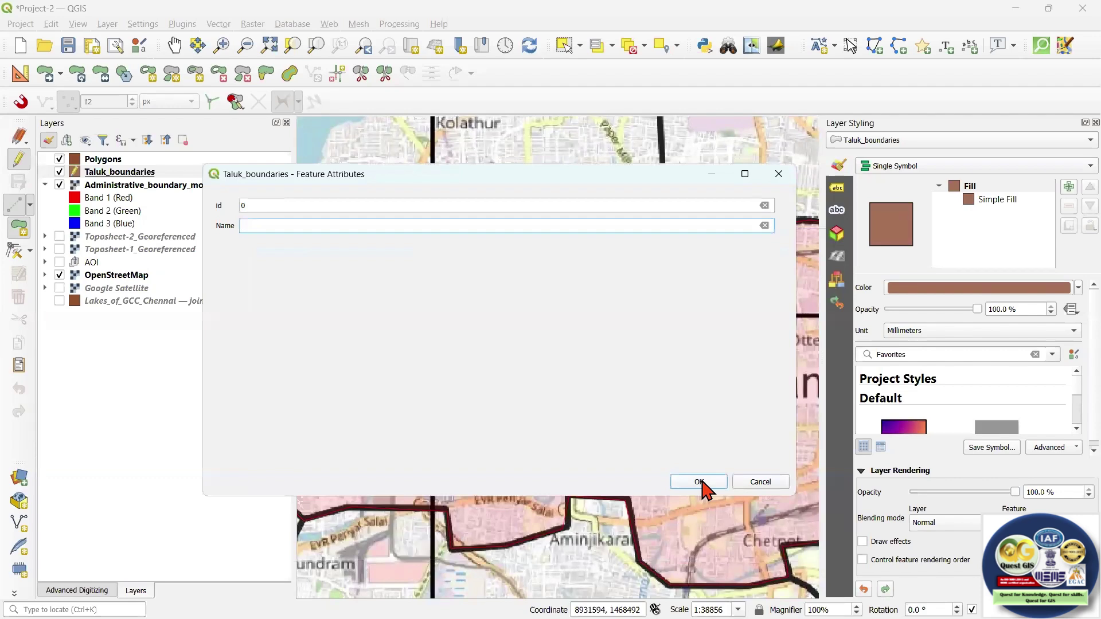
left_click(699, 483)
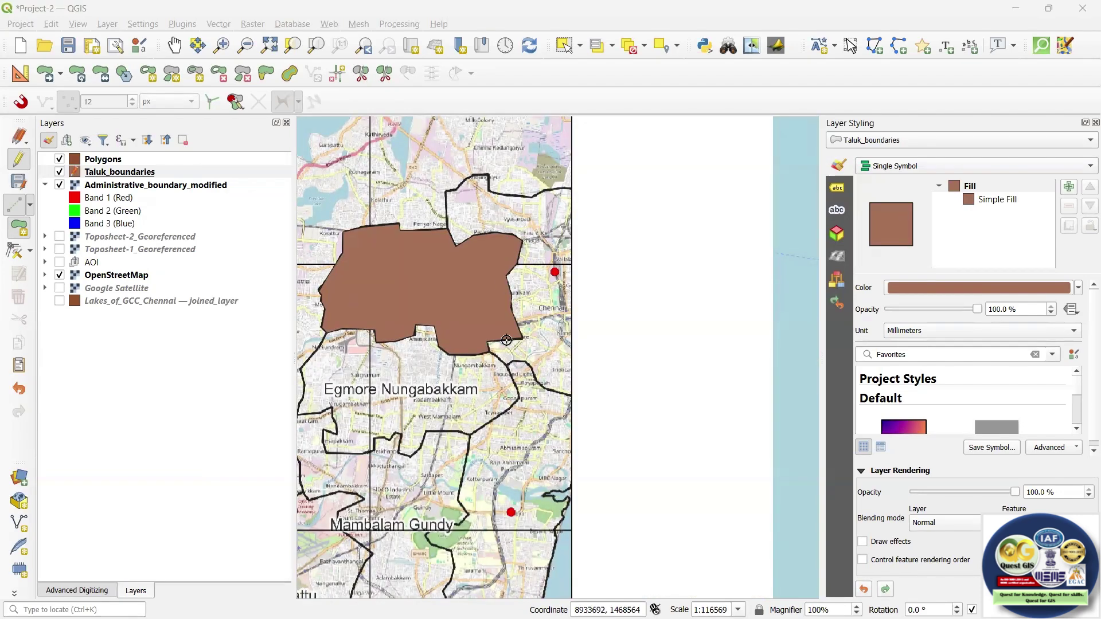
scroll(511, 305, "up", 2)
scroll(537, 280, "down", 2)
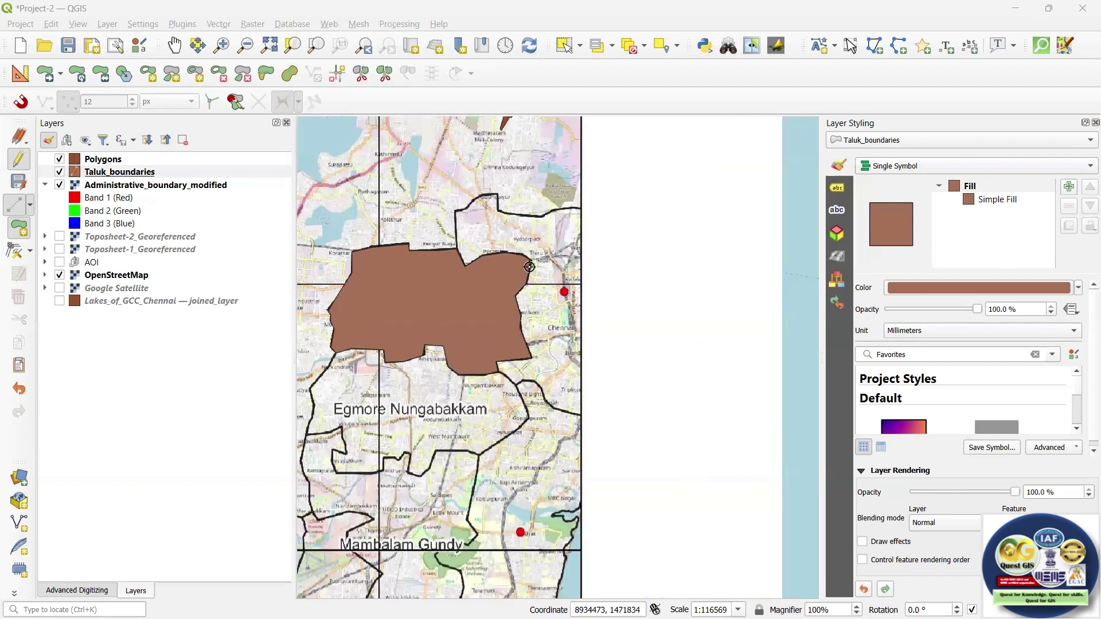
scroll(524, 237, "up", 2)
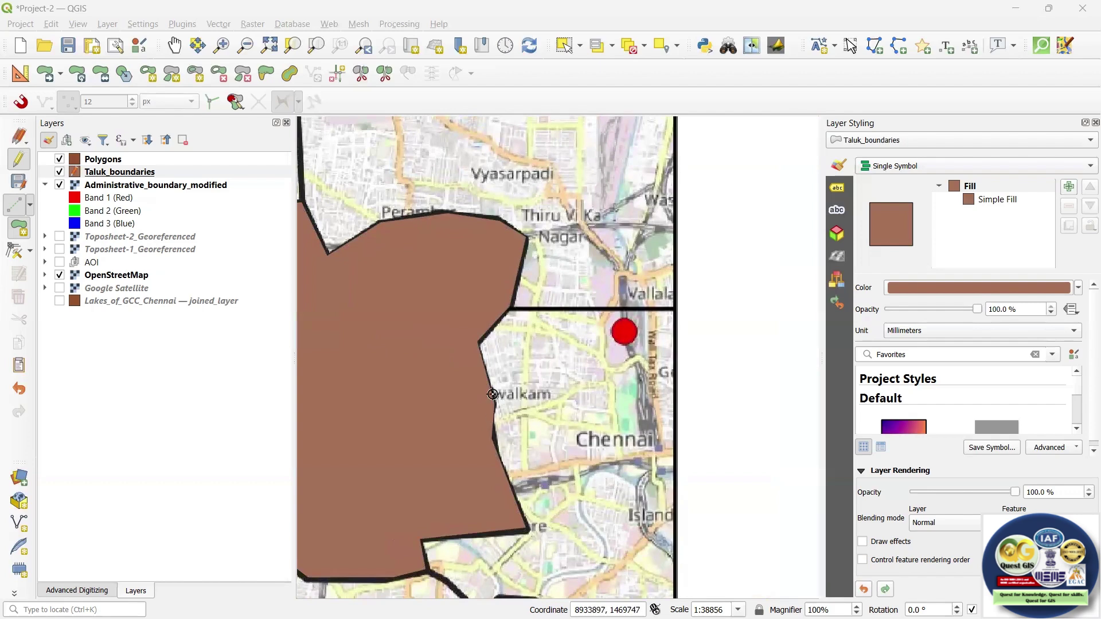
scroll(436, 224, "down", 2)
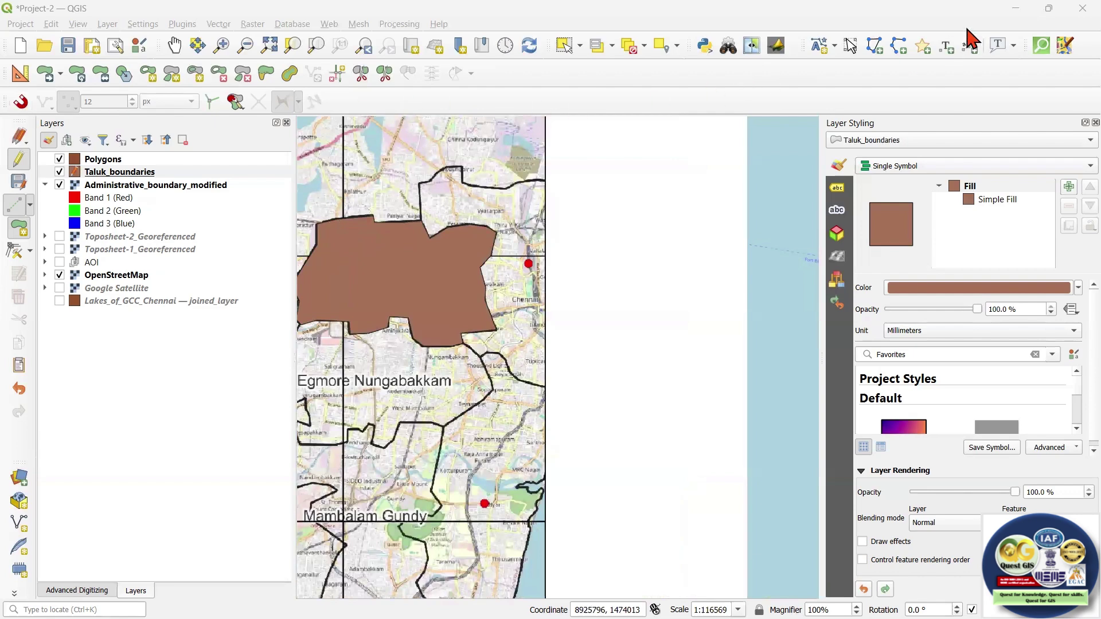
Step: Check that the Snapping Toolbar is enabled, then turn on snapping with the Vertex snap type
right_click(949, 24)
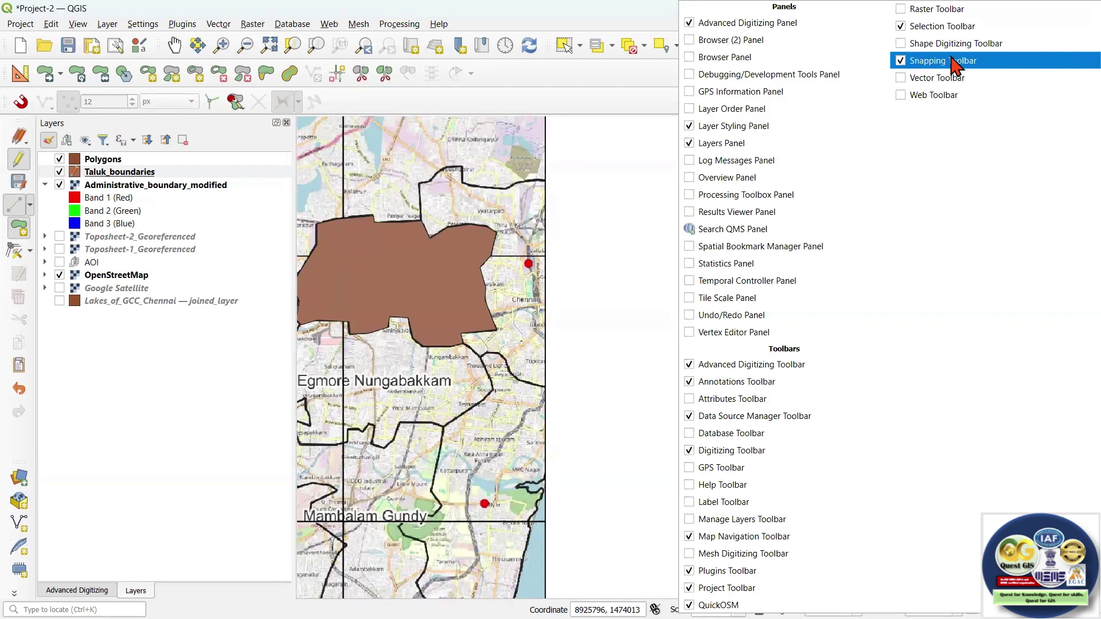
left_click(183, 177)
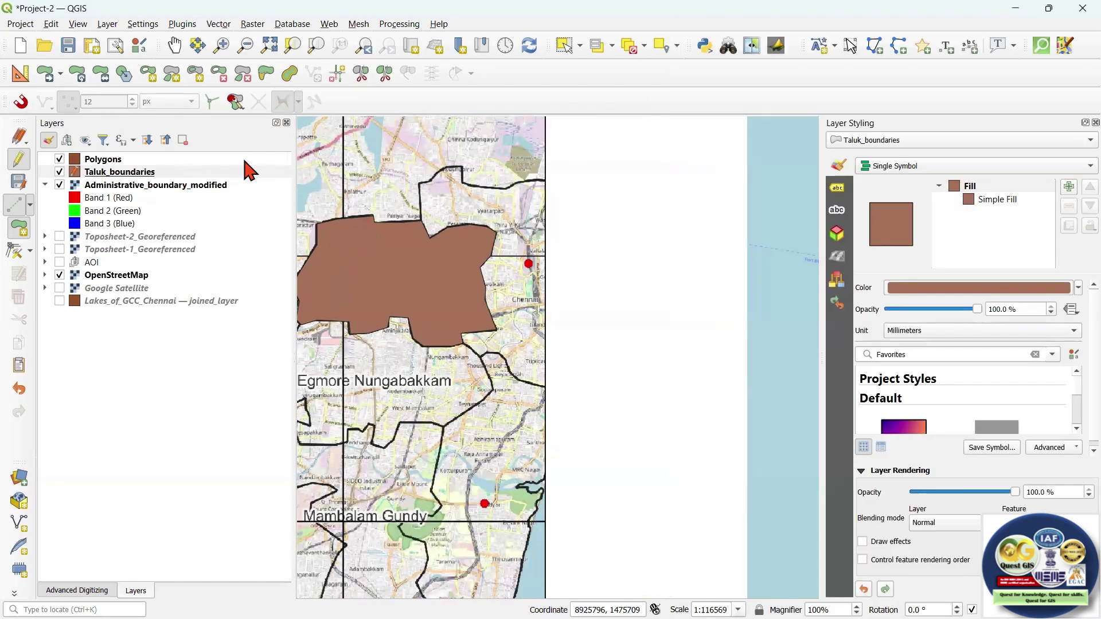
left_click(20, 102)
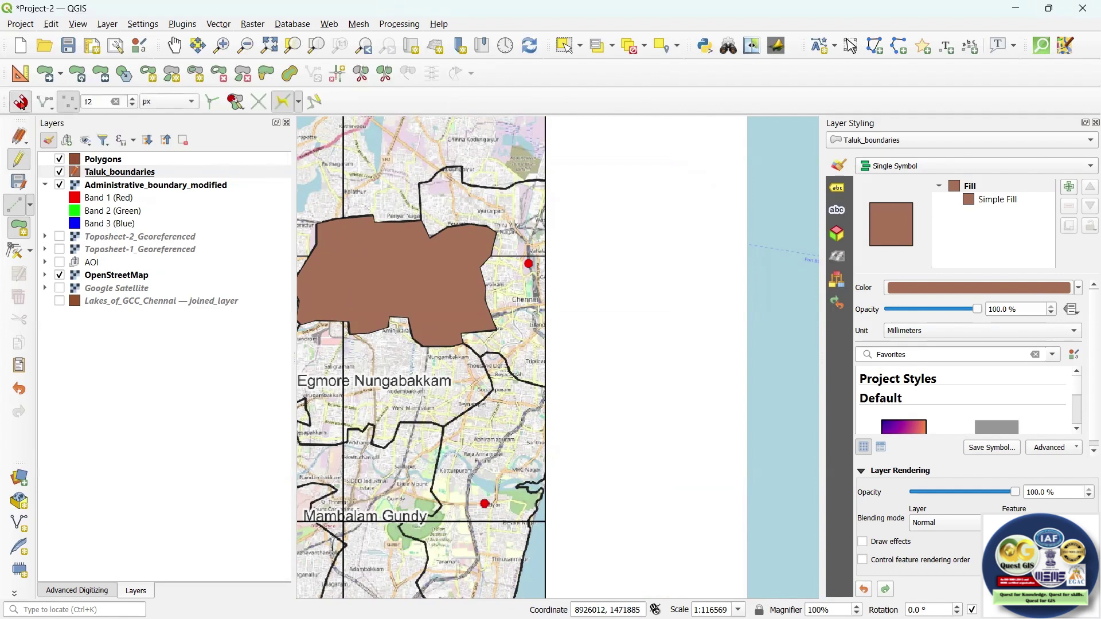
left_click(76, 109)
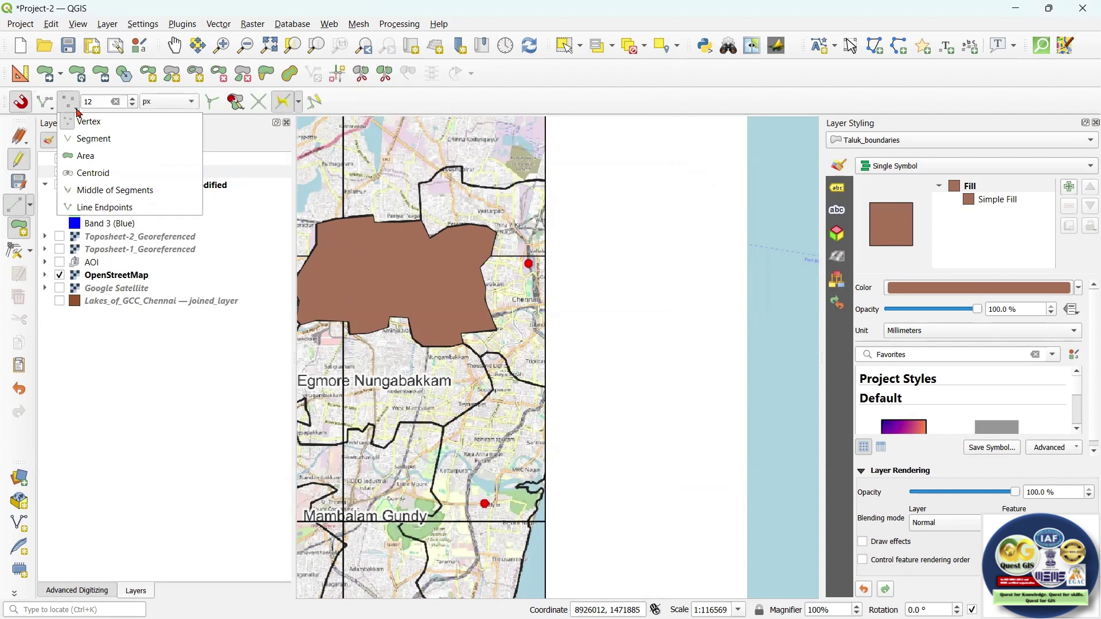
left_click(101, 127)
Step: Keep tracing enabled and set the polygon overlap handling to Follow Advanced Configuration
left_click(281, 109)
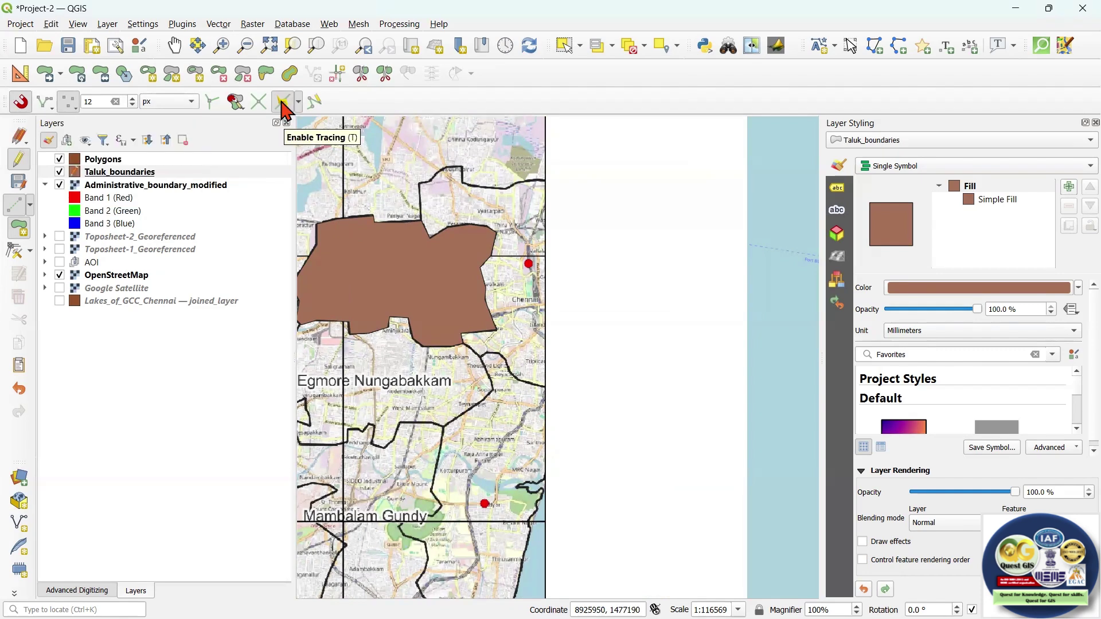
left_click(238, 106)
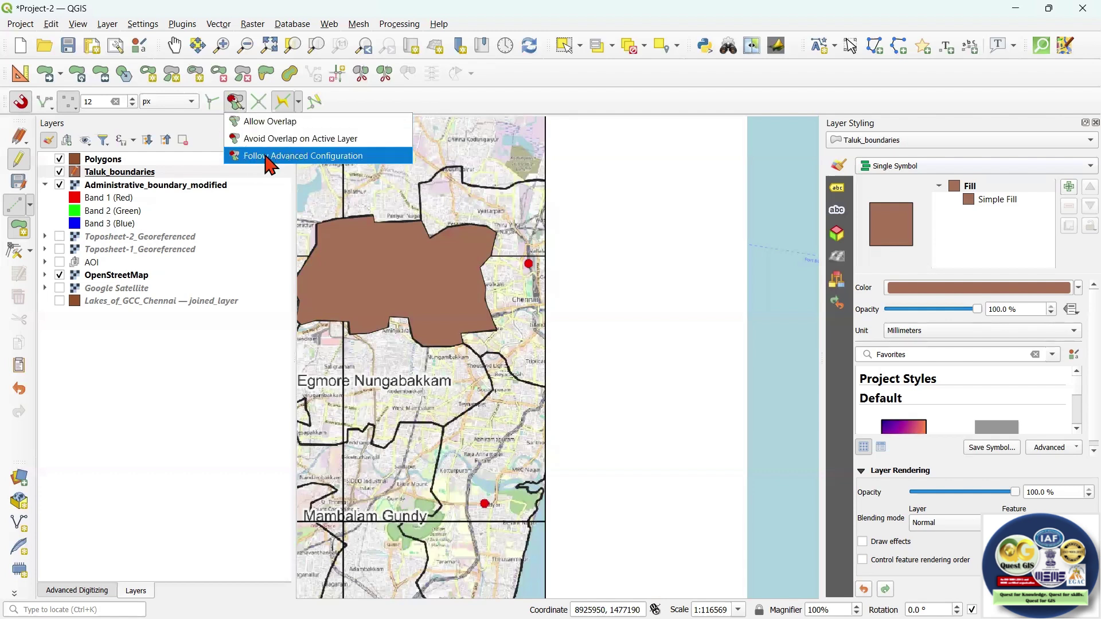
left_click(315, 155)
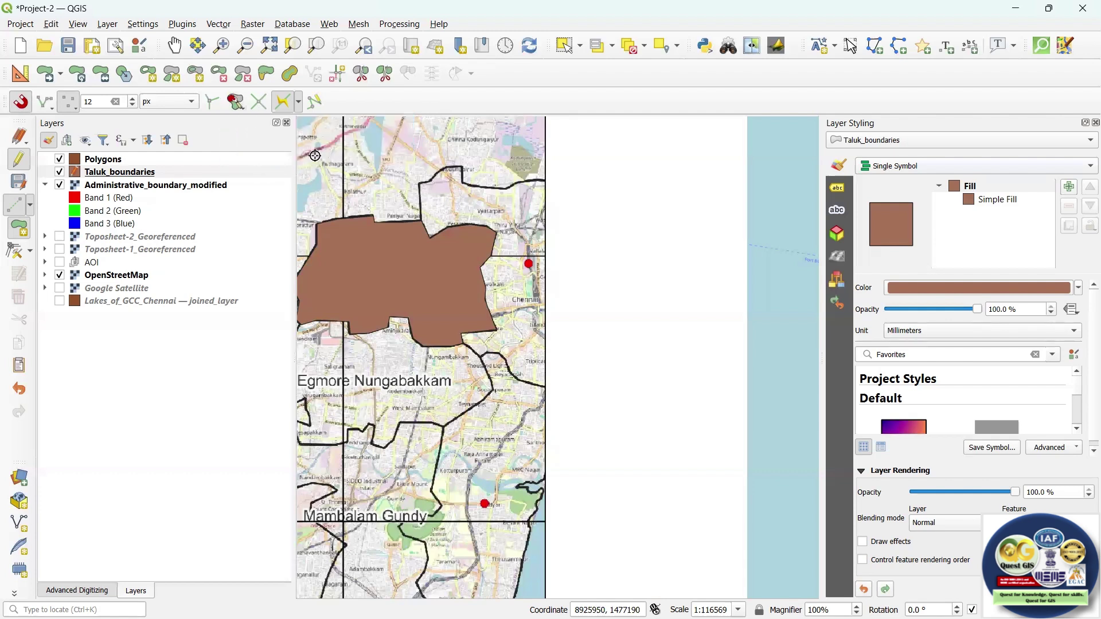
Step: Start a new taluk polygon at the existing polygon's corner near Periyar Nagar and trace the shared edge down to Nungambakkam
left_click(284, 103)
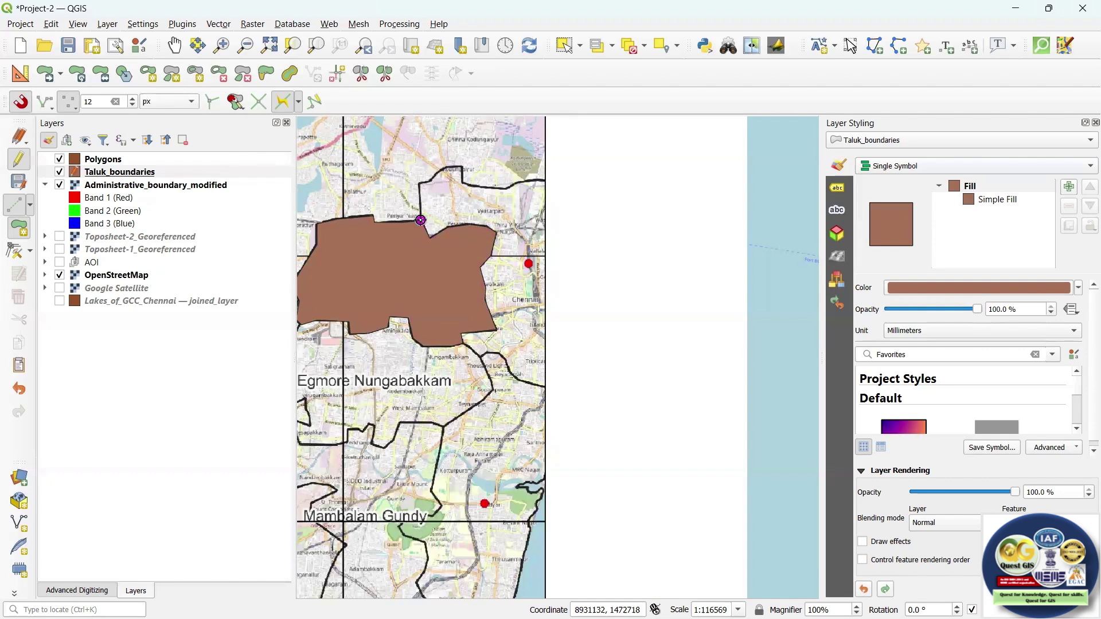
scroll(422, 220, "up", 2)
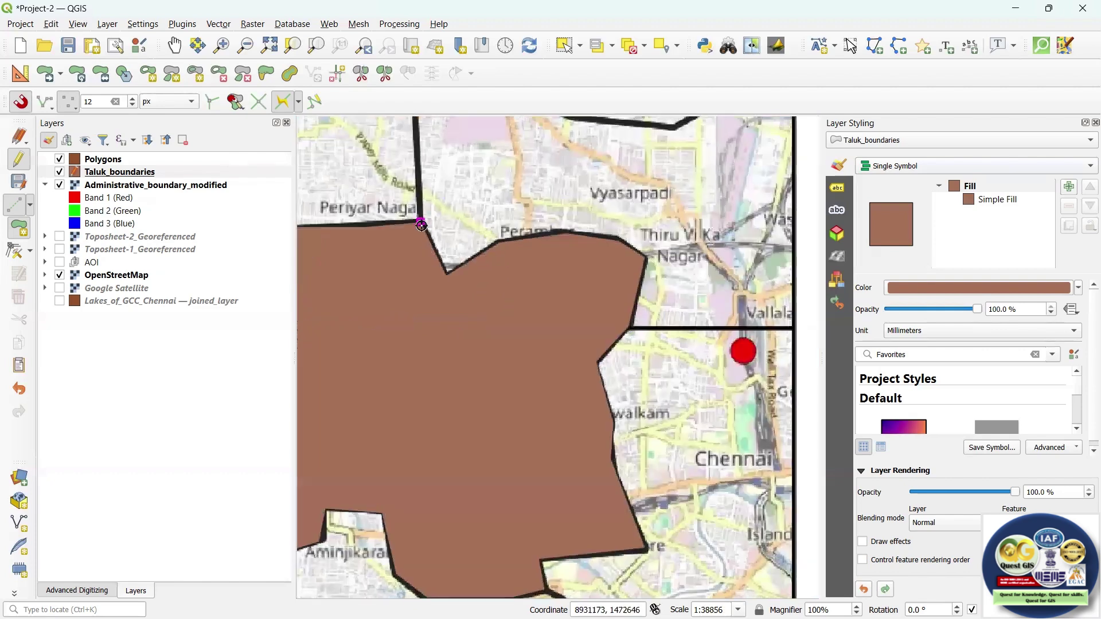
scroll(420, 223, "down", 2)
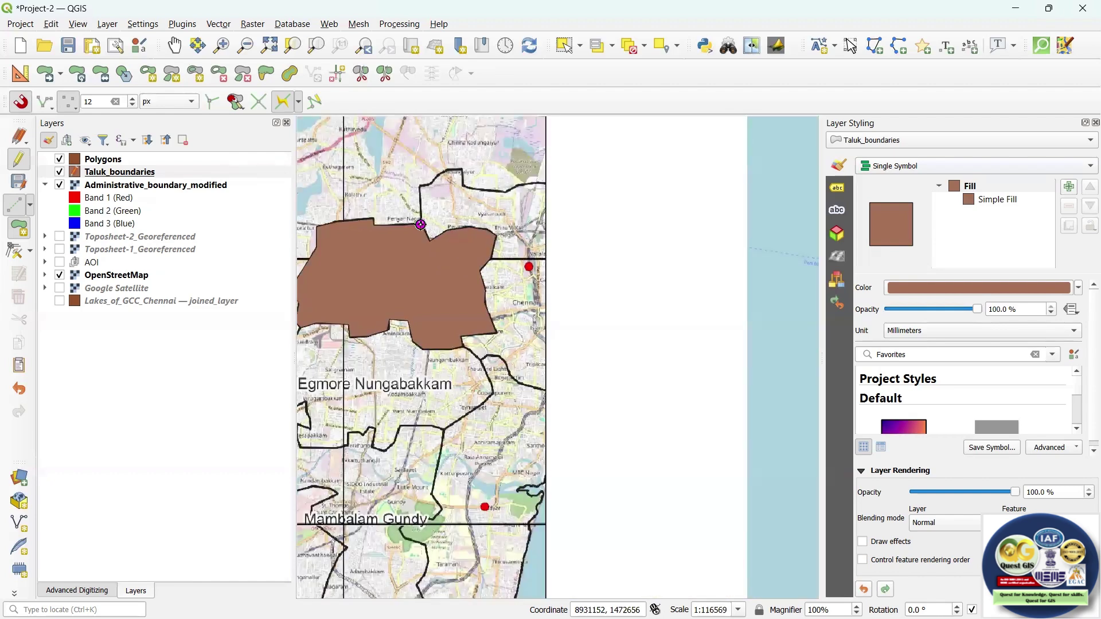
scroll(420, 224, "up", 2)
scroll(421, 224, "down", 2)
left_click(425, 223)
scroll(463, 348, "up", 2)
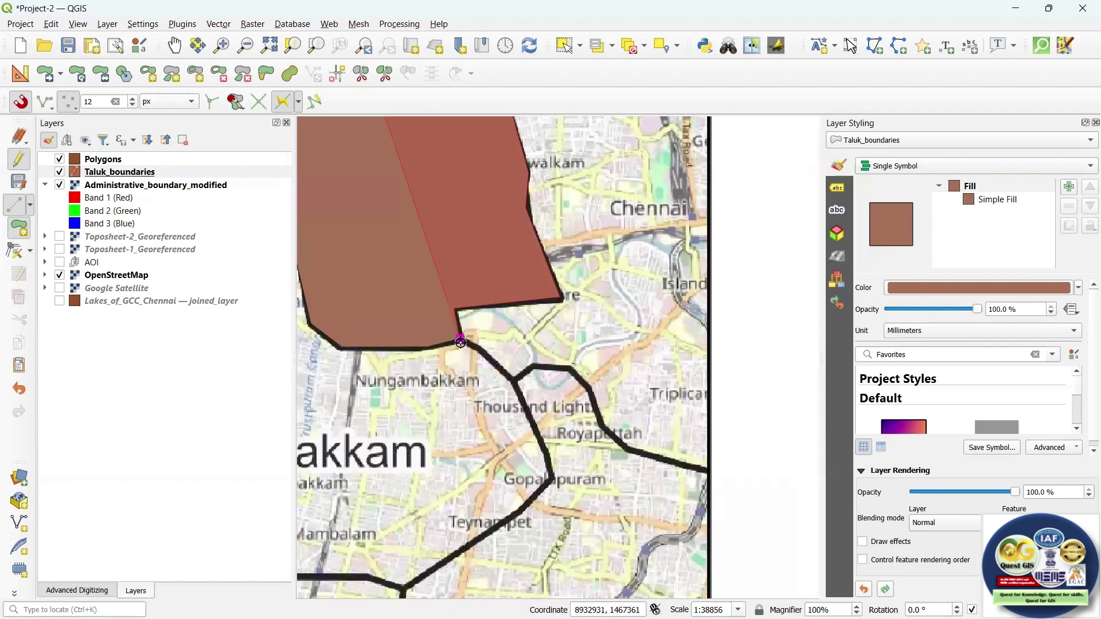
scroll(460, 342, "down", 2)
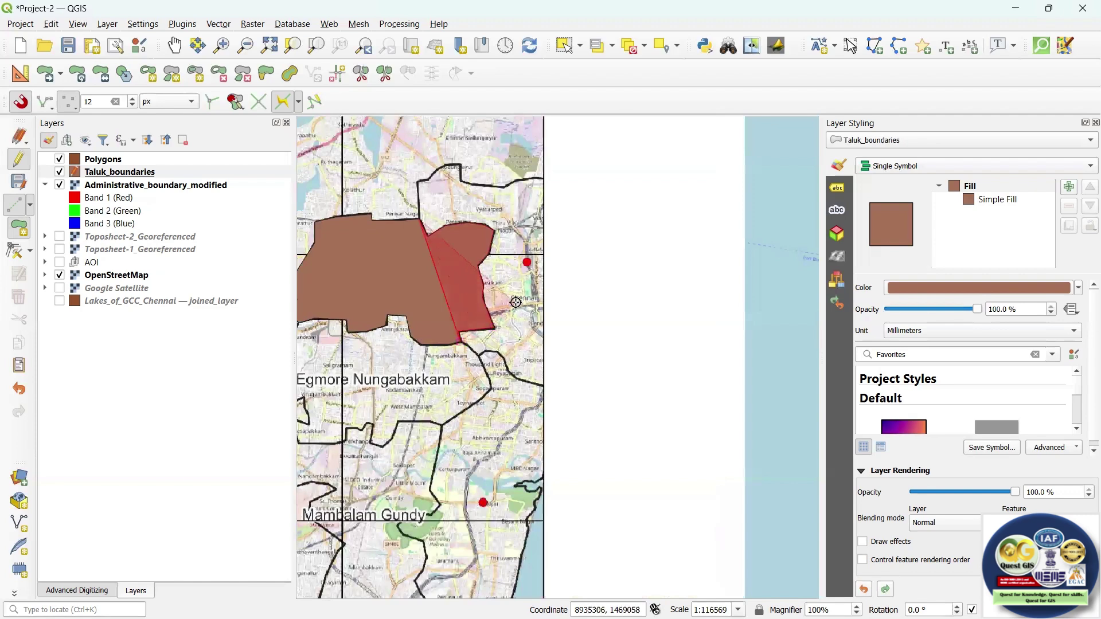
Step: Extend the new polygon along the black boundary line past Thousand Lights to Royapettah
scroll(498, 272, "up", 2)
scroll(487, 189, "down", 1)
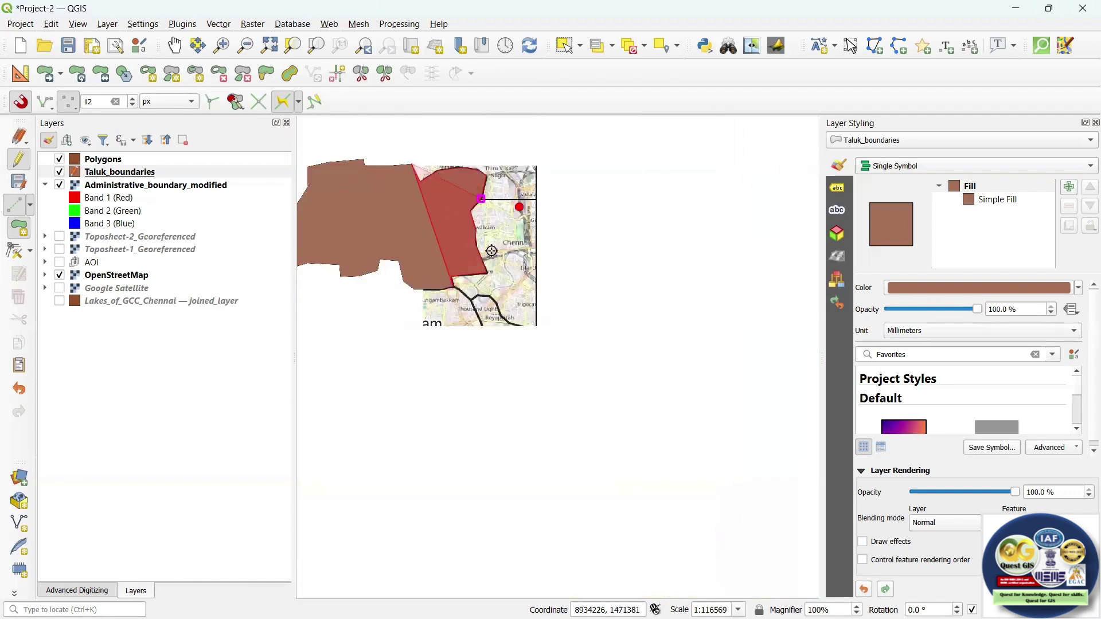
scroll(468, 302, "up", 2)
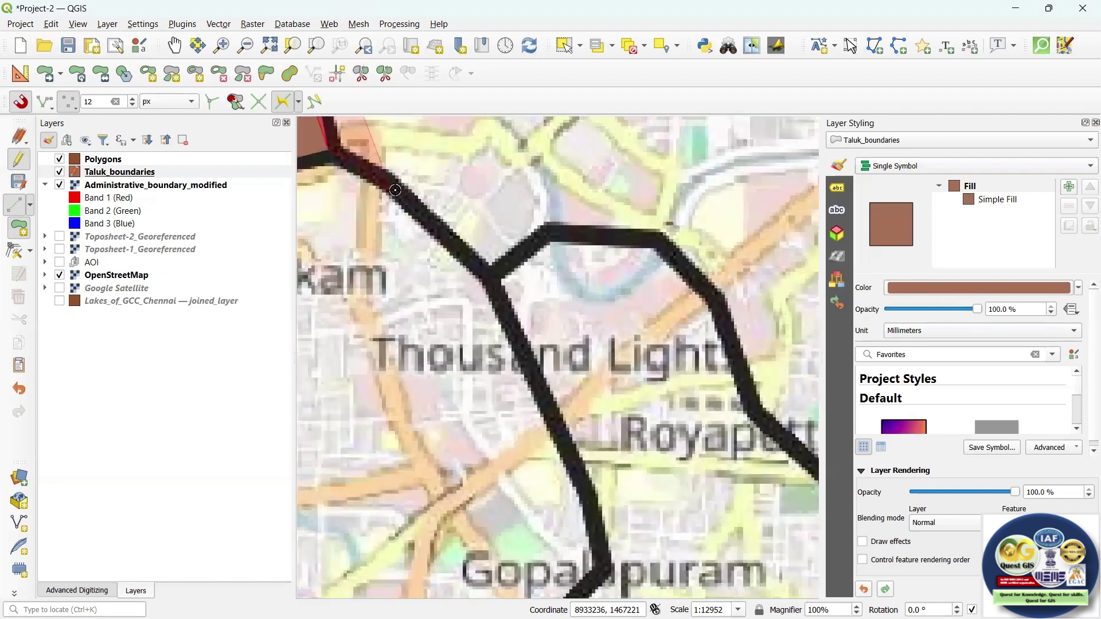
left_click(487, 271)
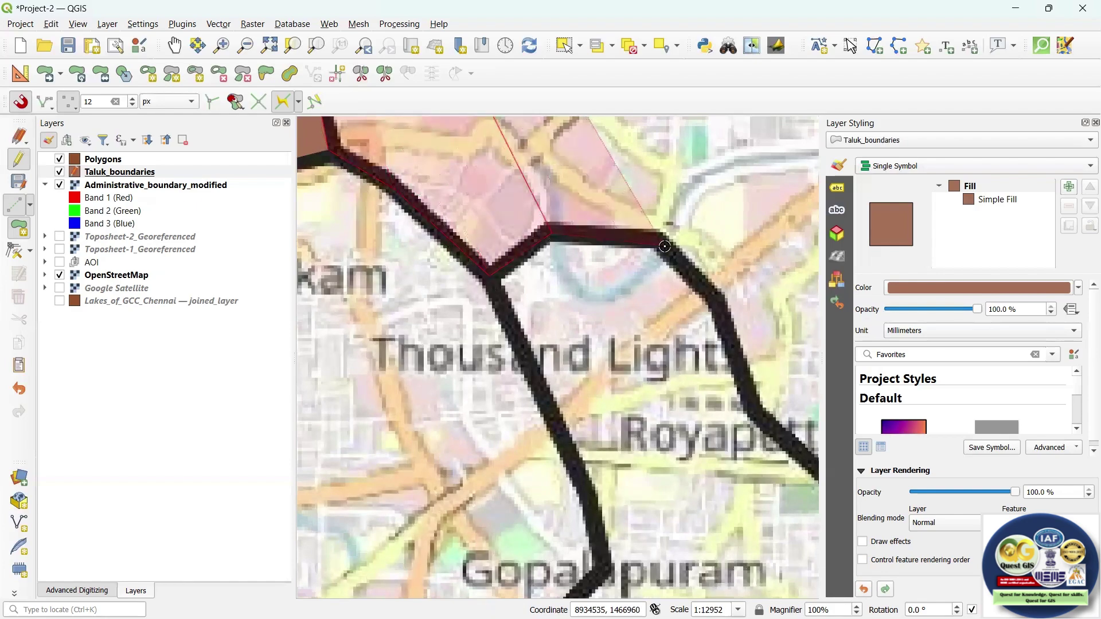
left_click(717, 296)
scroll(559, 229, "down", 1)
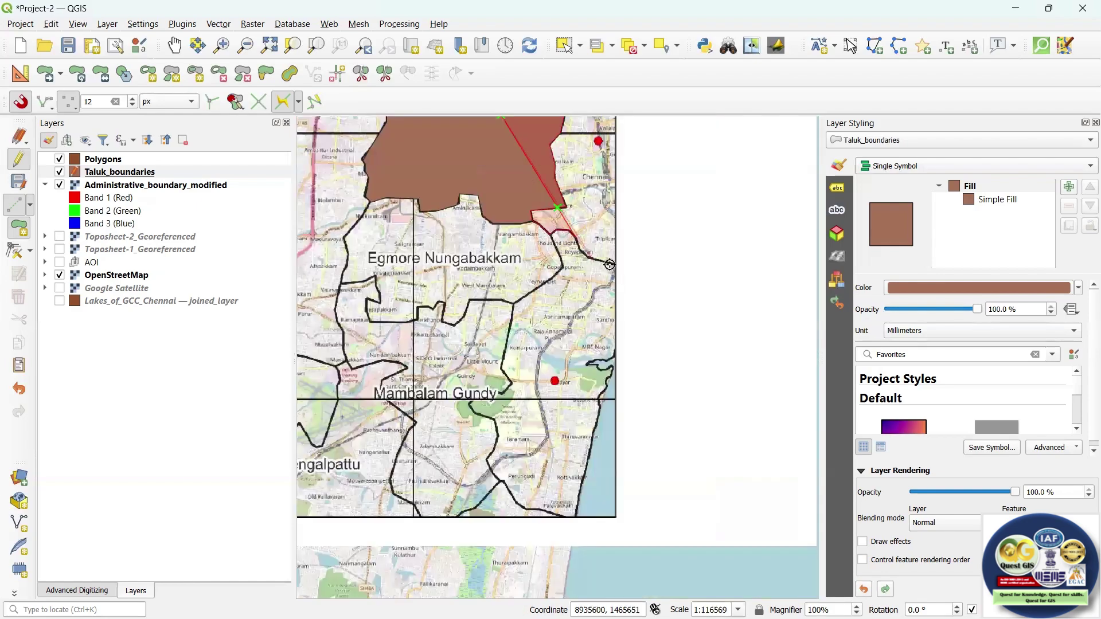
scroll(697, 286, "up", 1)
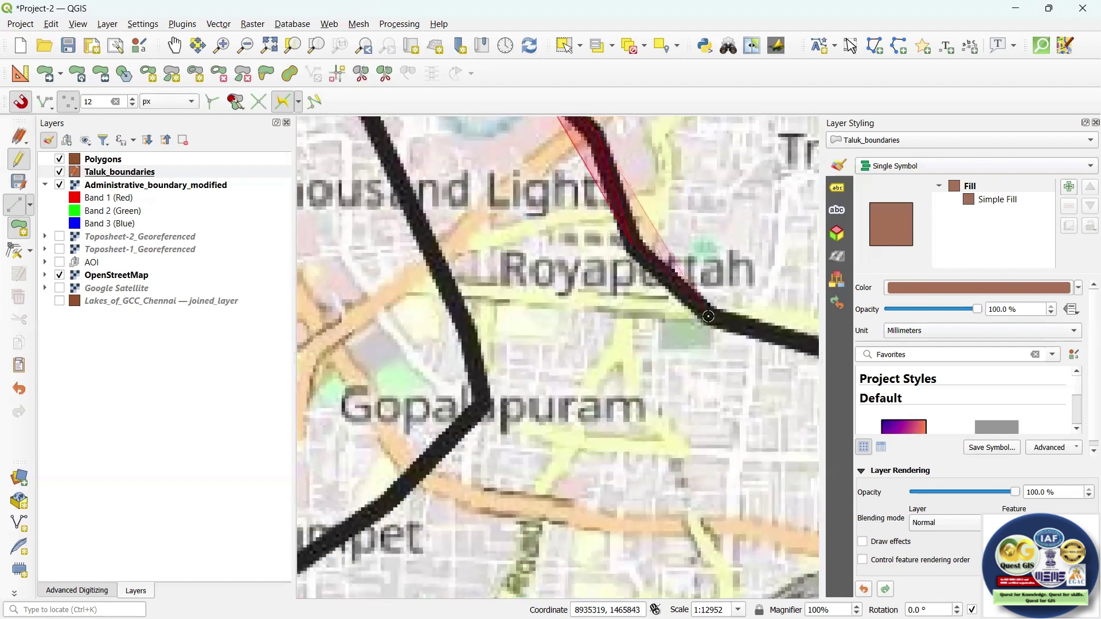
Step: Continue the polygon outline from Royapettah to the eastern map frame and up along that frame
scroll(551, 286, "down", 1)
scroll(565, 322, "up", 1)
left_click(565, 322)
scroll(560, 304, "down", 1)
scroll(556, 148, "up", 2)
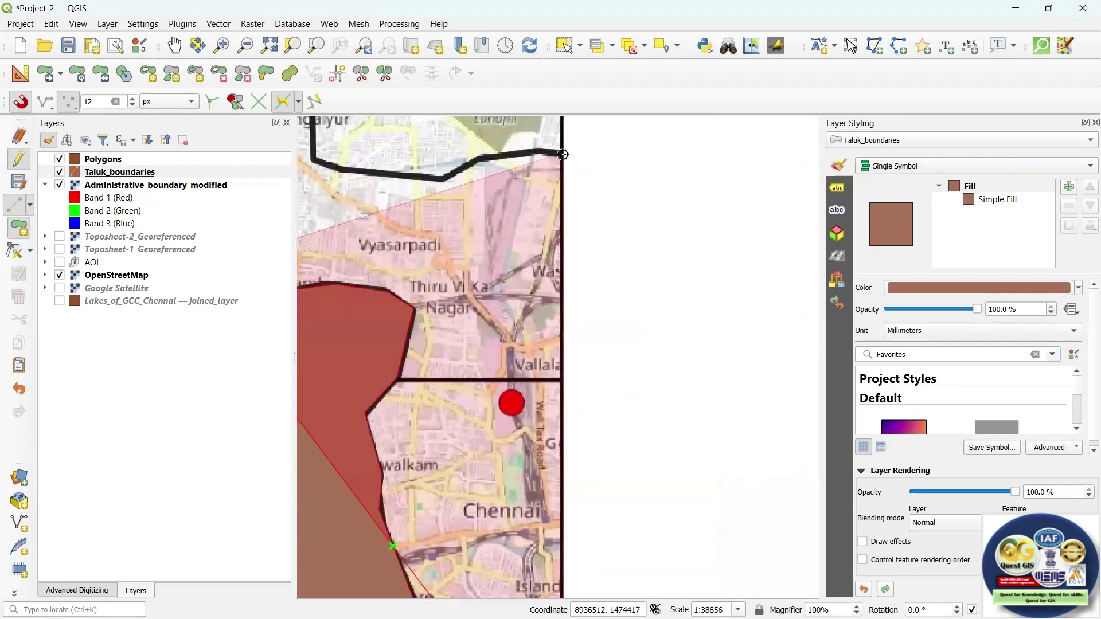
Step: Trace the taluk's northern boundary westward from the eastern map frame to the corner just south of Kodungaiyur
left_click(479, 158)
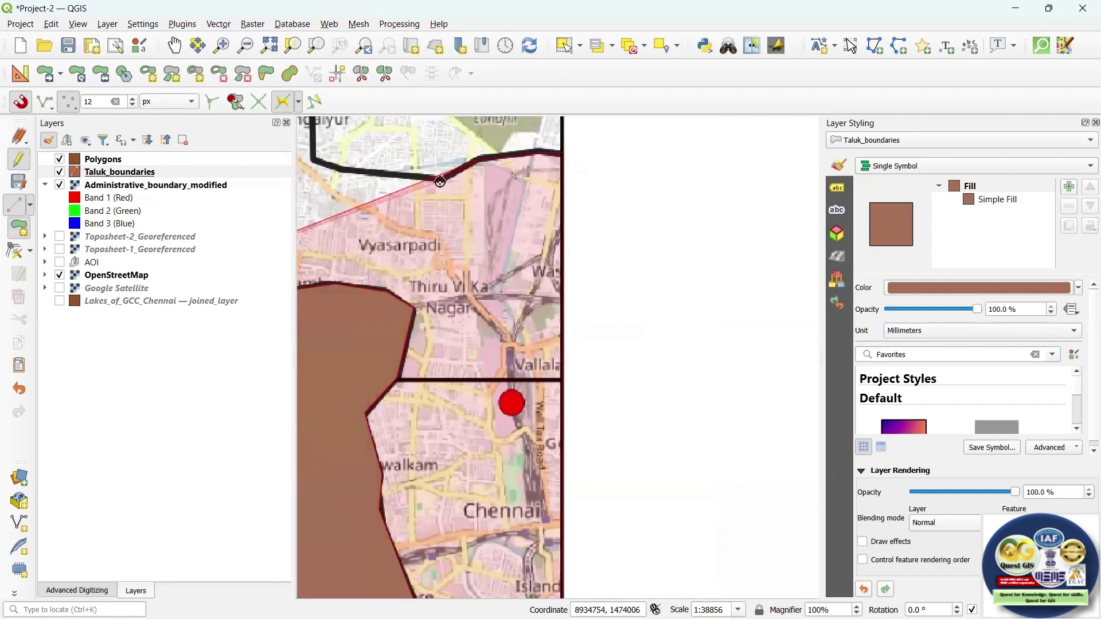
left_click(443, 180)
left_click(343, 169)
left_click(313, 160)
Step: Trace the boundary around Kodungaiyur toward Periyar Nagar and finish the polygon, leaving its id and Name as NULL
scroll(449, 205, "down", 1)
scroll(371, 164, "up", 1)
scroll(371, 164, "up", 1)
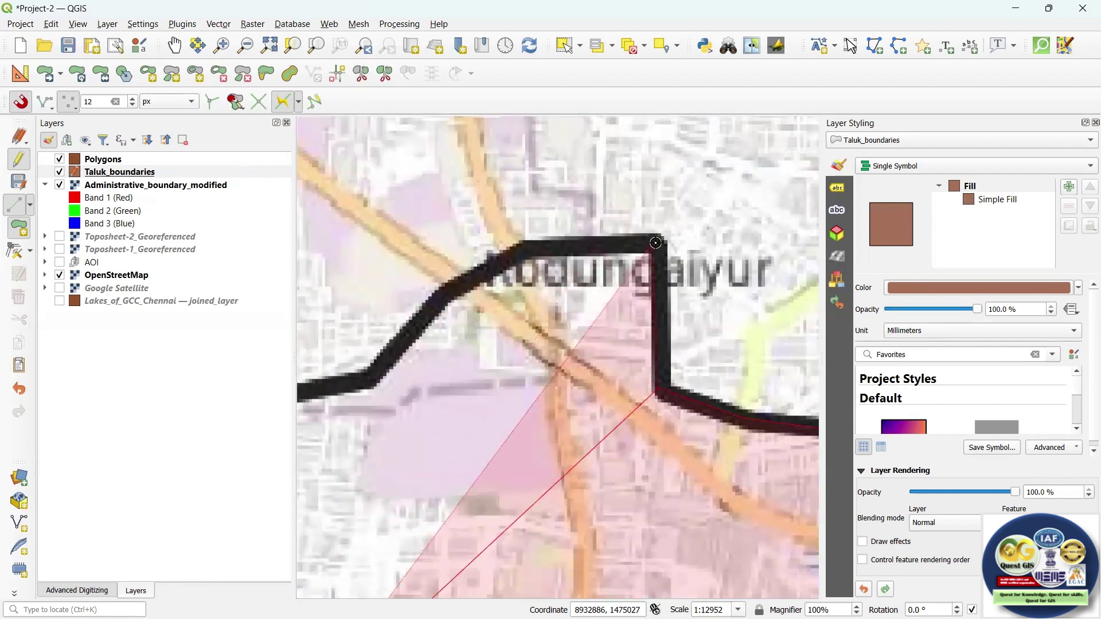
scroll(461, 305, "down", 1)
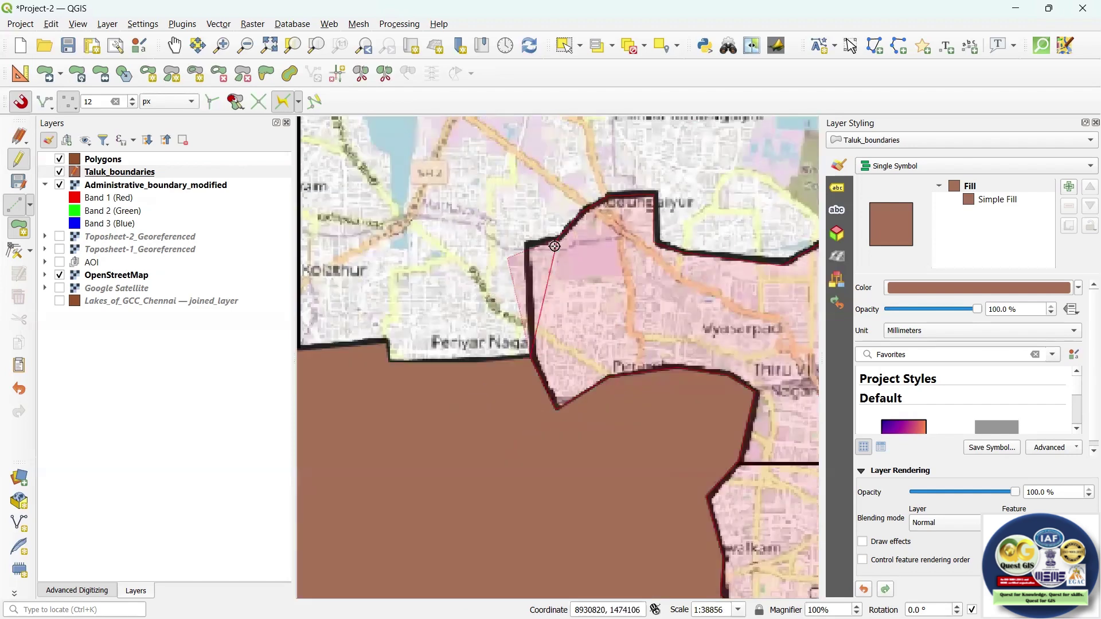
scroll(516, 322, "up", 1)
right_click(559, 219)
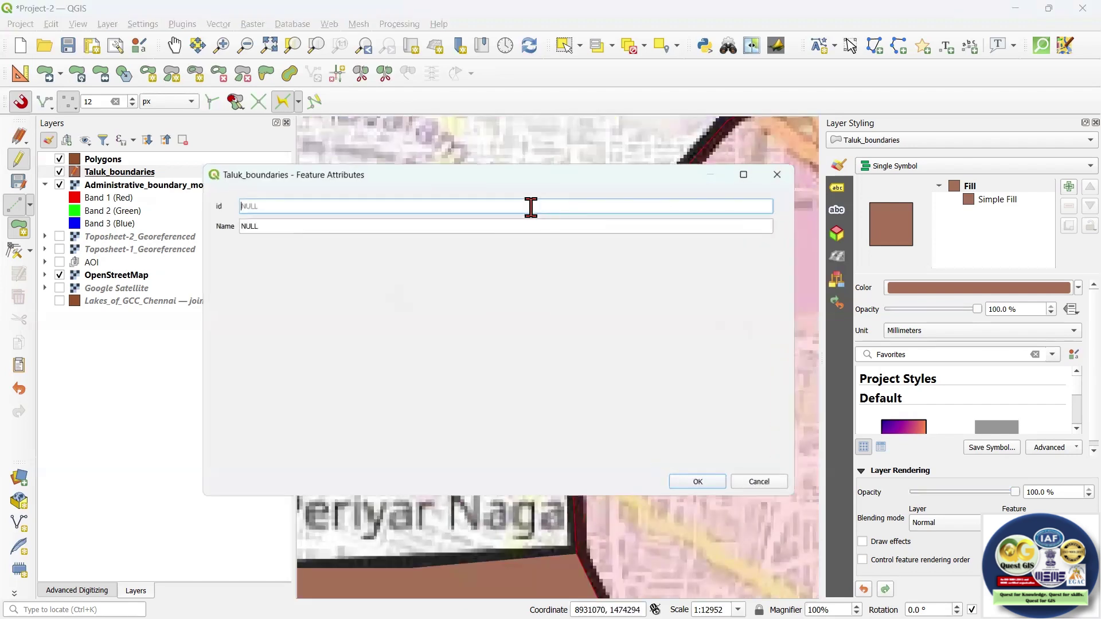
left_click(699, 481)
Step: Save the edits to the Taluk_boundaries layer and turn off its editing mode
scroll(595, 263, "down", 2)
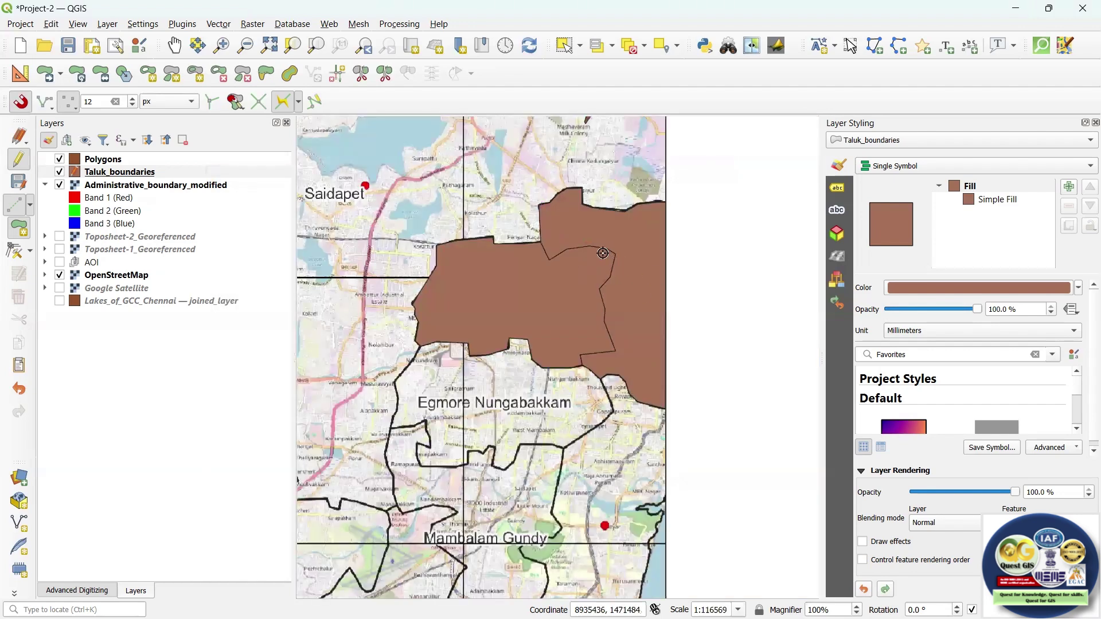
scroll(661, 245, "up", 1)
scroll(661, 245, "up", 5)
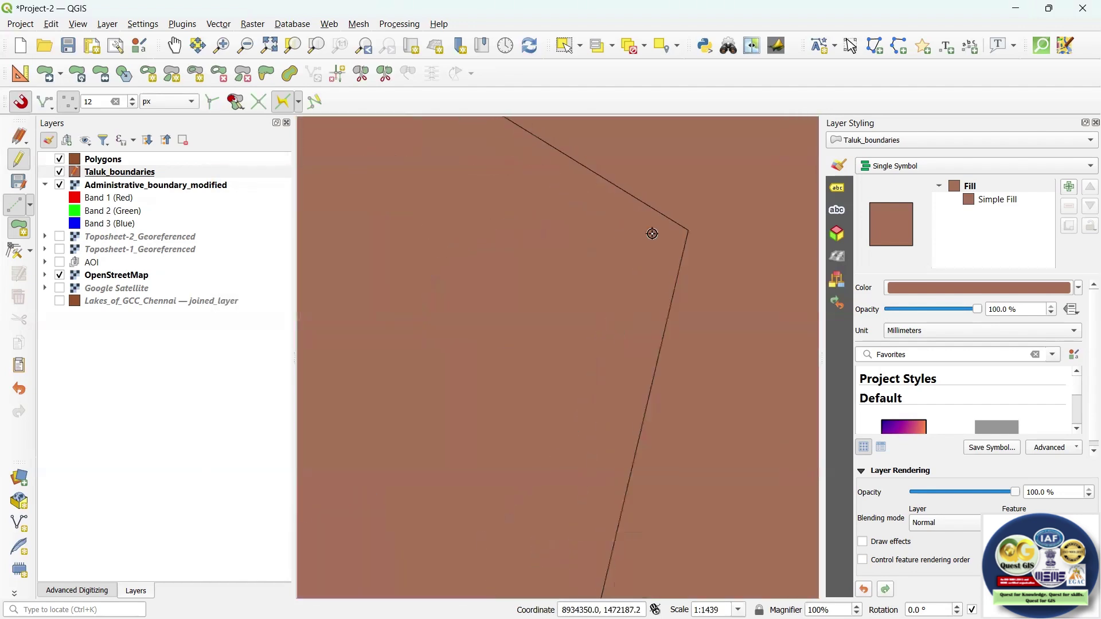
scroll(629, 229, "down", 1)
scroll(619, 332, "down", 5)
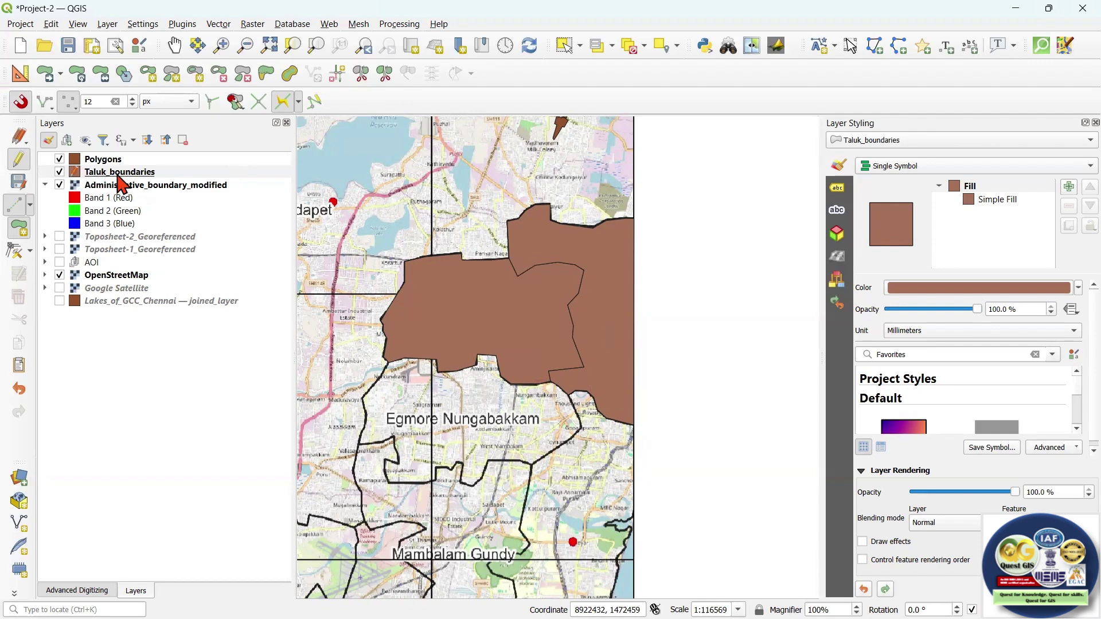
left_click(23, 185)
left_click(21, 165)
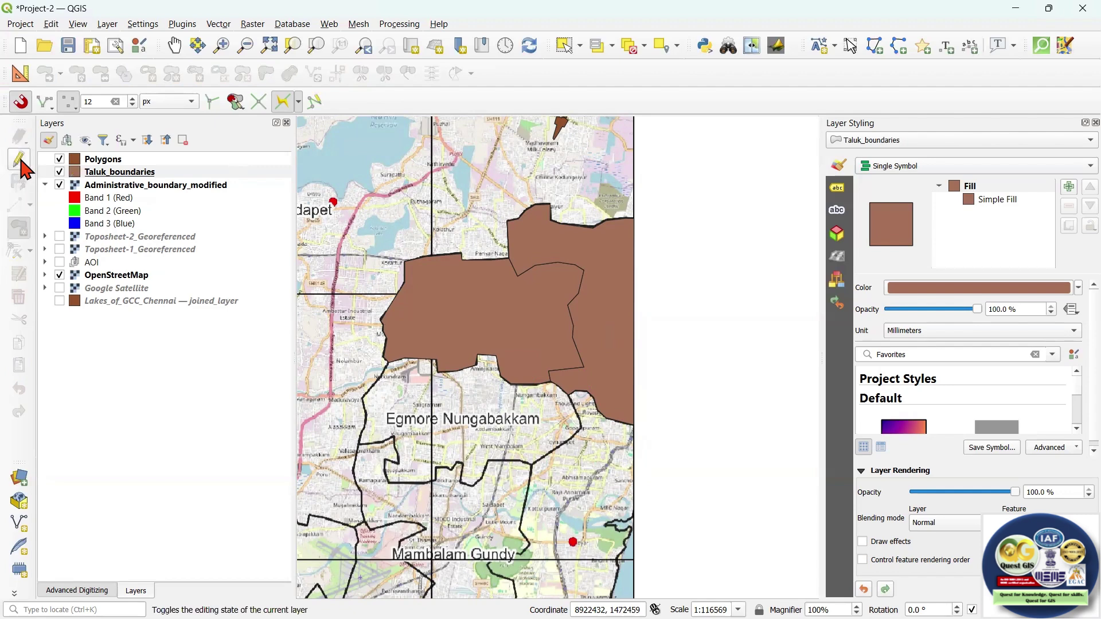